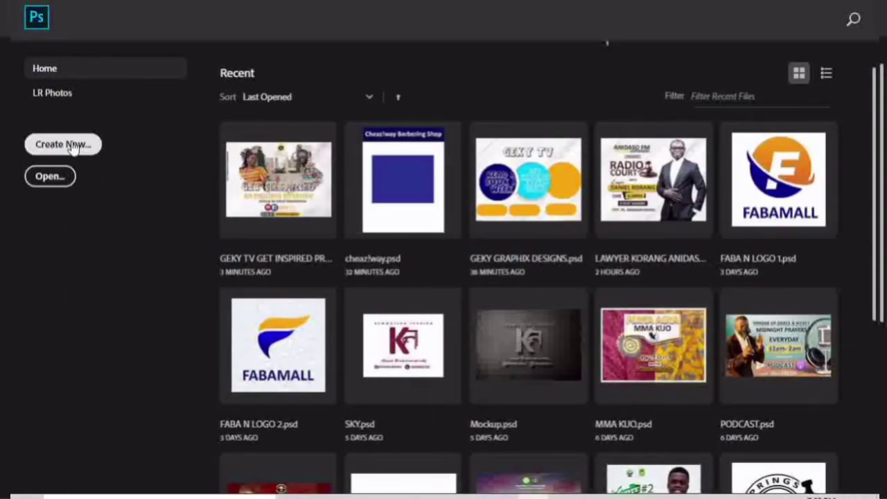
- Create a new document from the Default Photoshop Size preset, 7 x 5 inches at 300 ppi with a white background
{"action": "left_click", "coordinate": [69, 148]}
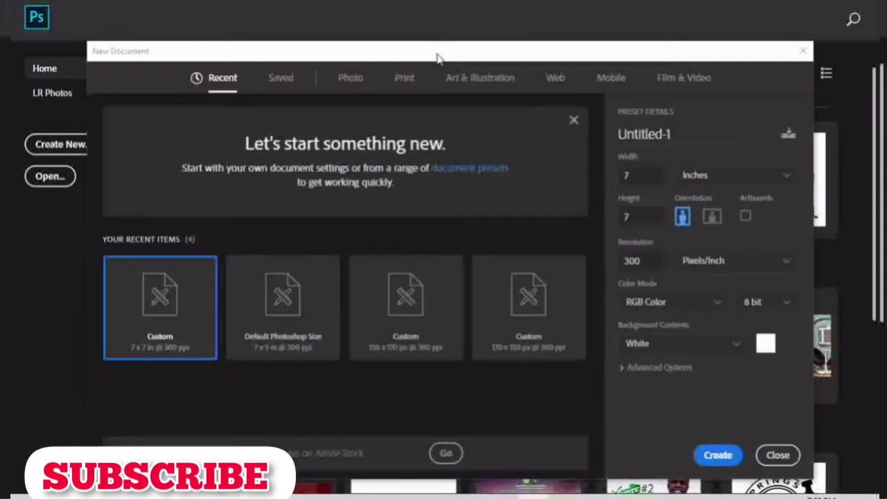
{"action": "left_click", "coordinate": [316, 317]}
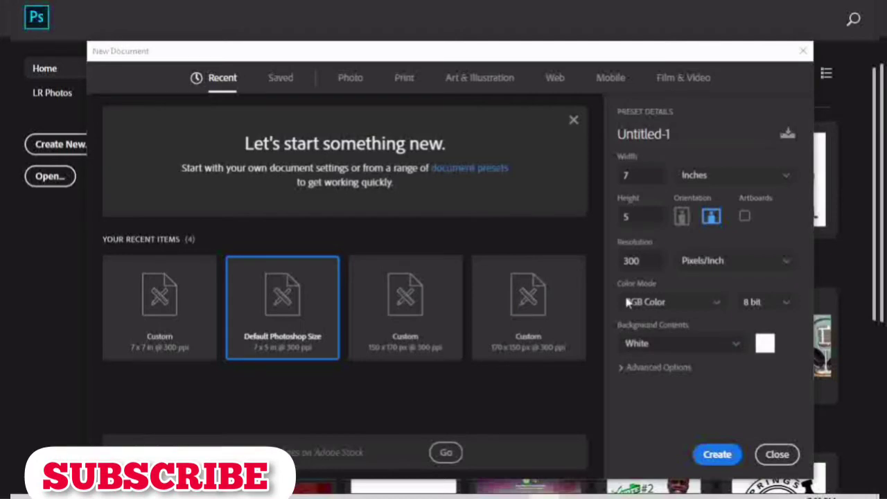
{"action": "left_click", "coordinate": [715, 456]}
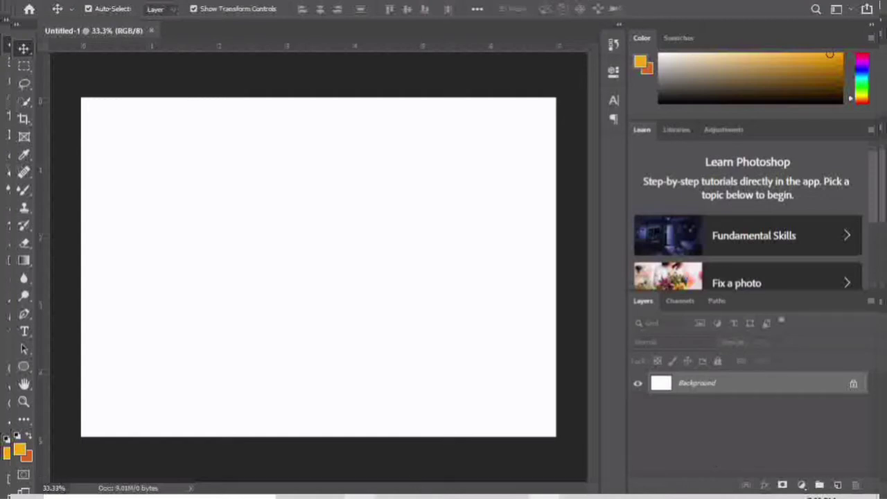
- Place the IMG_3773 photo from New folder into the document and centre it on the canvas at X 1050 px, Y 750 px
{"action": "left_click", "coordinate": [360, 497]}
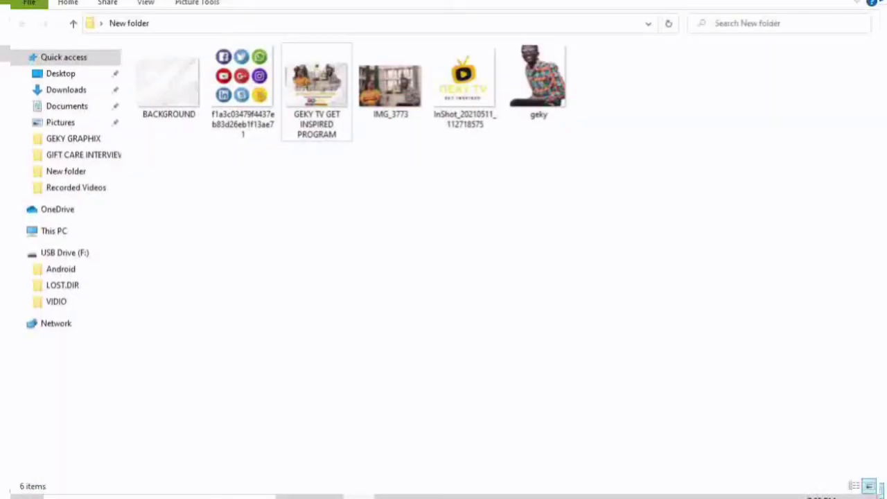
{"action": "left_click_drag", "start_coordinate": [678, 4], "coordinate": [880, 110]}
{"action": "left_click", "coordinate": [128, 72]}
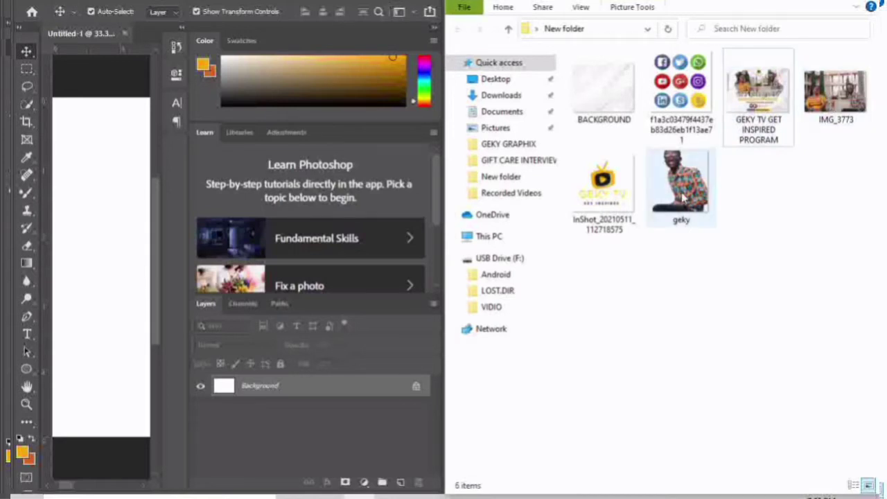
{"action": "left_click", "coordinate": [861, 100]}
{"action": "left_click_drag", "start_coordinate": [862, 99], "coordinate": [104, 198]}
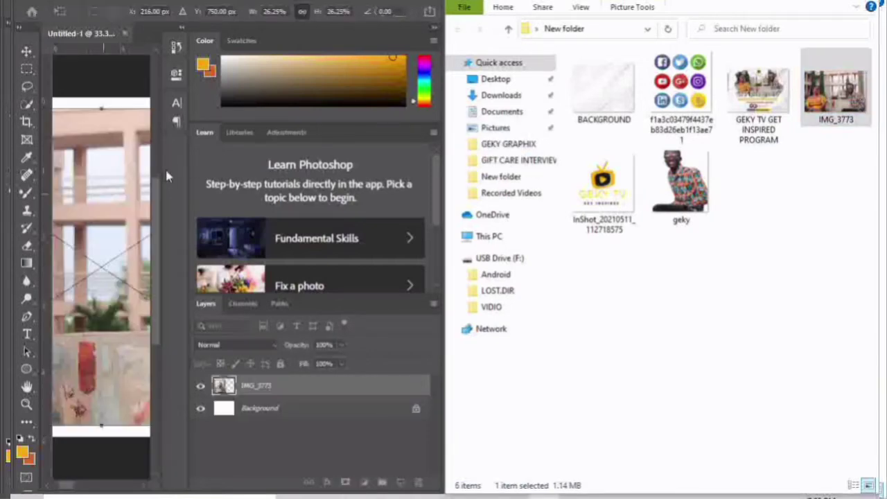
{"action": "key", "text": "super+Up"}
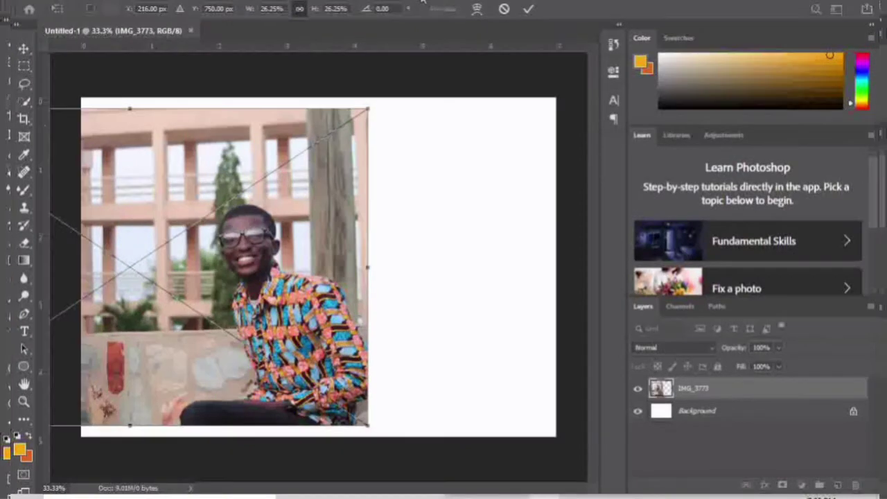
{"action": "left_click_drag", "start_coordinate": [200, 227], "coordinate": [393, 222]}
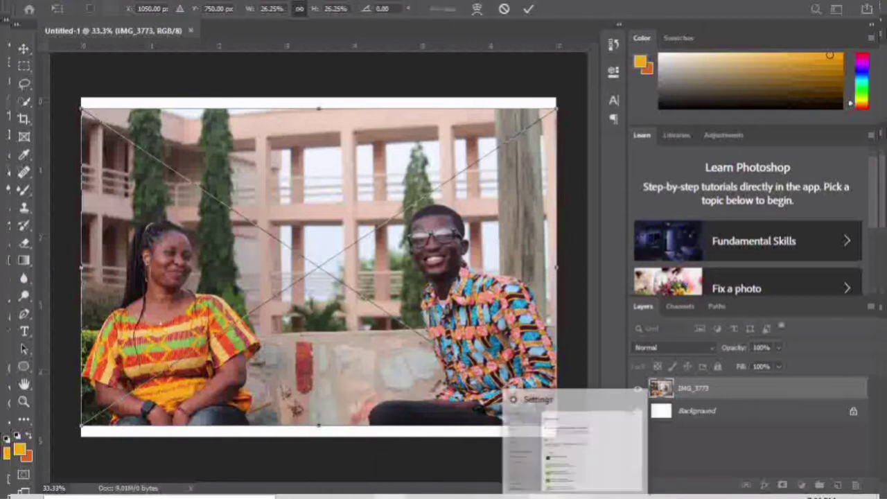
- View the finished GEKY TV GET INSPIRED PROGRAM design as a reference and commit the placed IMG_3773 photo
{"action": "mouse_move", "coordinate": [399, 496]}
{"action": "left_click", "coordinate": [398, 443]}
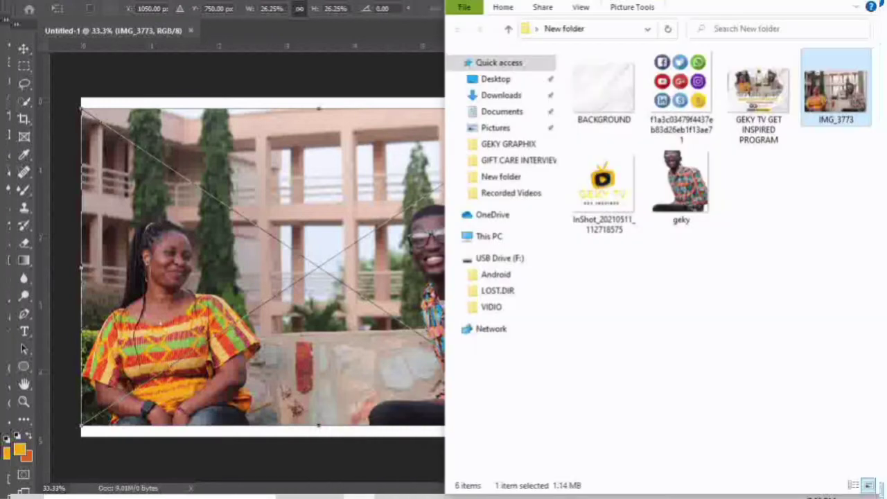
{"action": "double_click", "coordinate": [731, 93]}
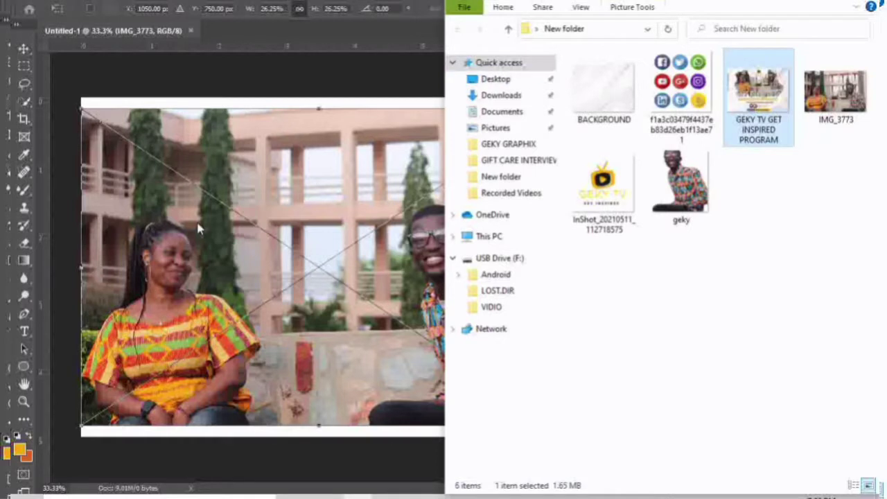
{"action": "left_click", "coordinate": [273, 256]}
{"action": "left_click", "coordinate": [529, 8]}
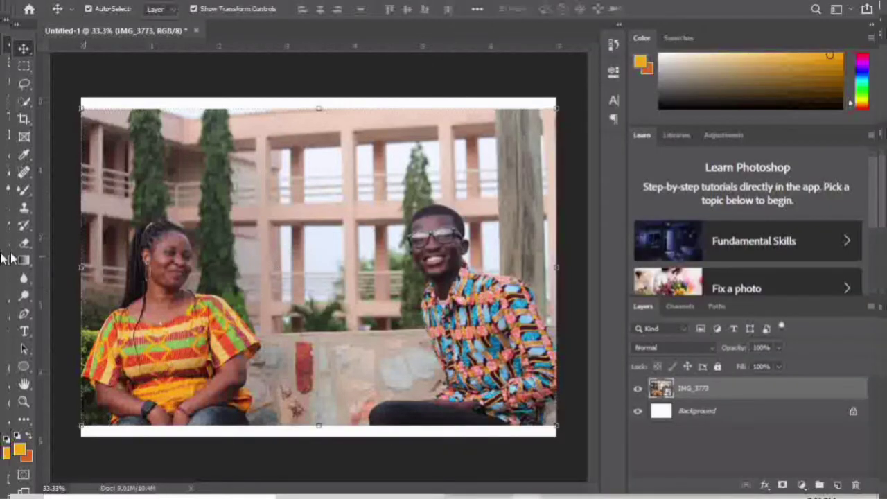
- Try tracing the man's shirt collar and jawline with the Pen tool, bending the path segments to follow his outline
{"action": "left_click", "coordinate": [23, 316]}
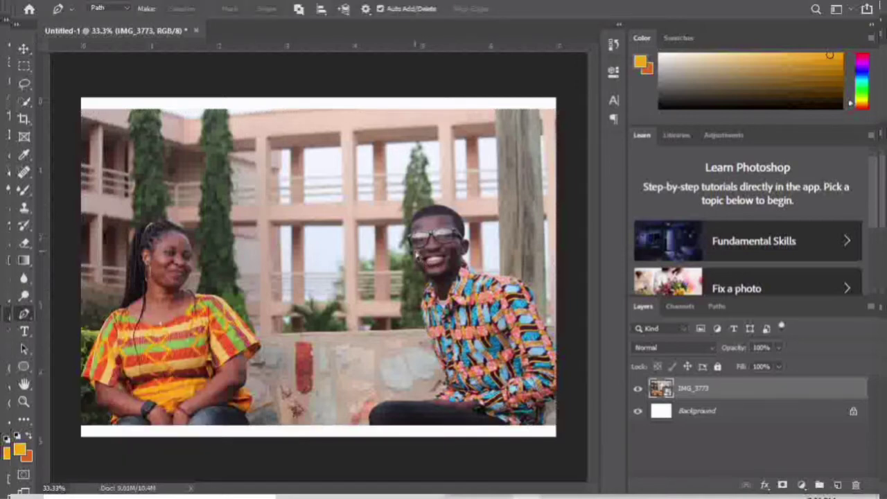
{"action": "key", "text": "ctrl+plus"}
{"action": "key", "text": "ctrl+plus"}
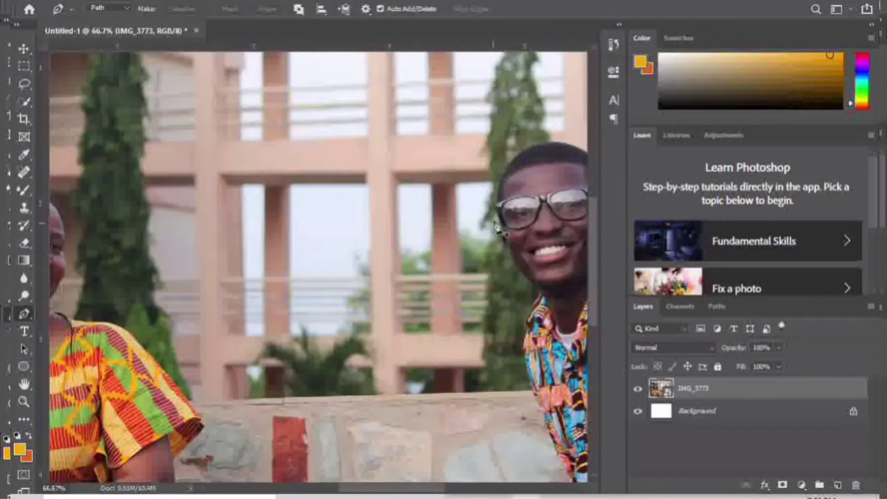
{"action": "left_click_drag", "start_coordinate": [363, 489], "coordinate": [412, 488]}
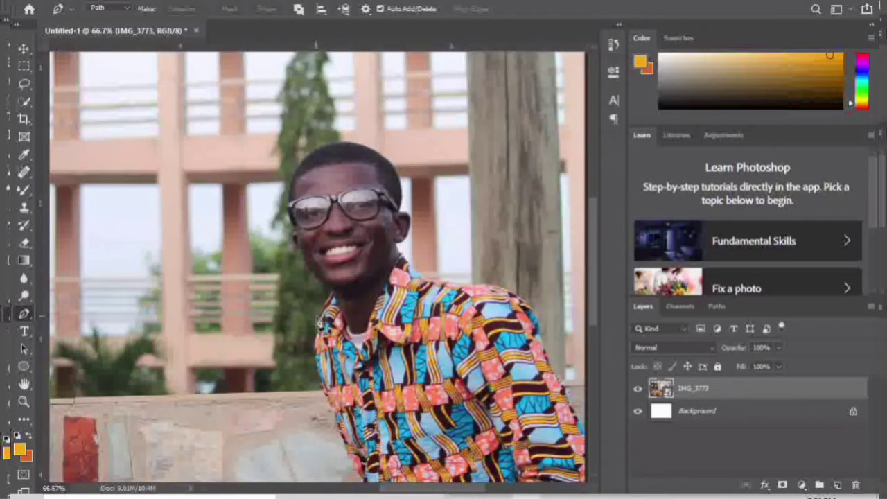
{"action": "left_click", "coordinate": [318, 329]}
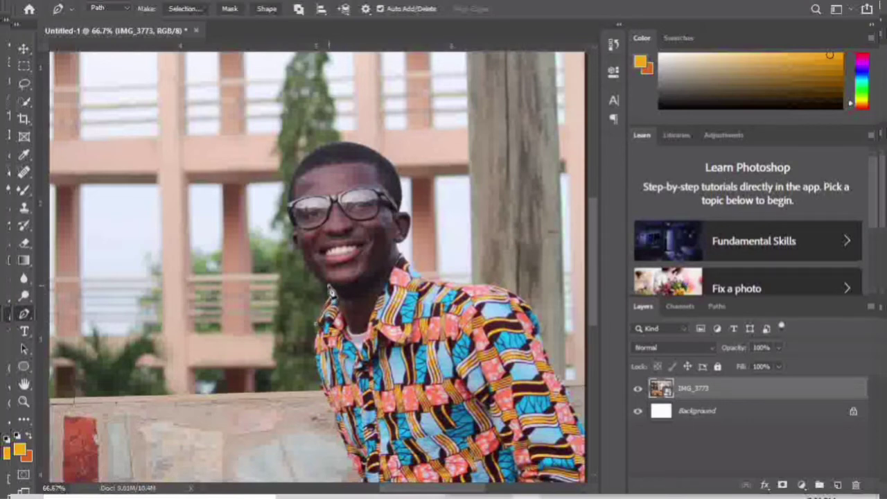
{"action": "scroll", "coordinate": [332, 291], "scroll_direction": "up", "scroll_amount": 2}
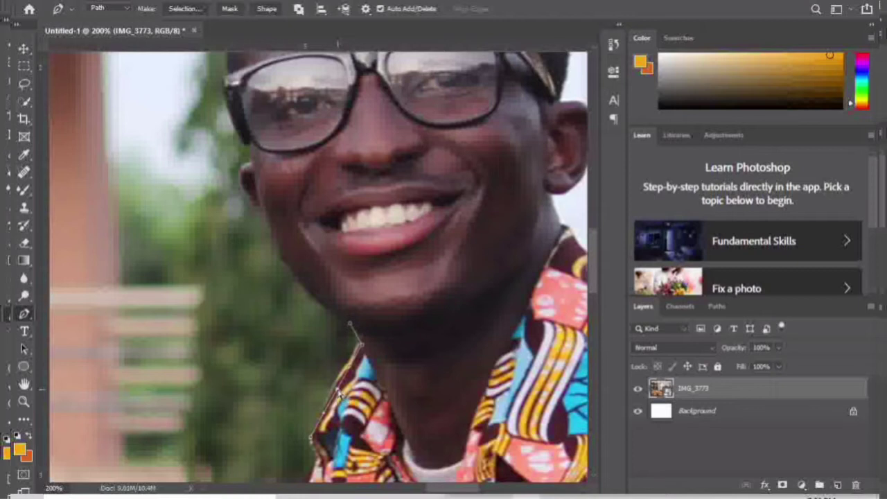
{"action": "left_click_drag", "start_coordinate": [338, 393], "coordinate": [335, 393]}
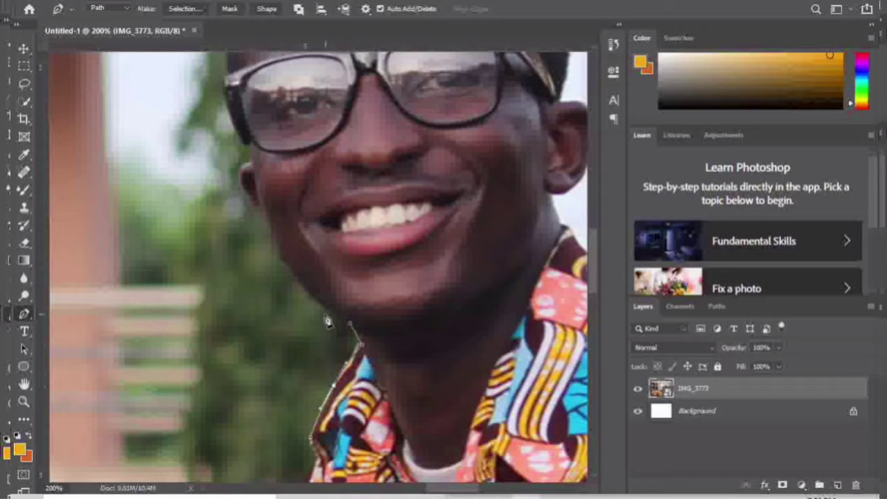
{"action": "left_click", "coordinate": [267, 223]}
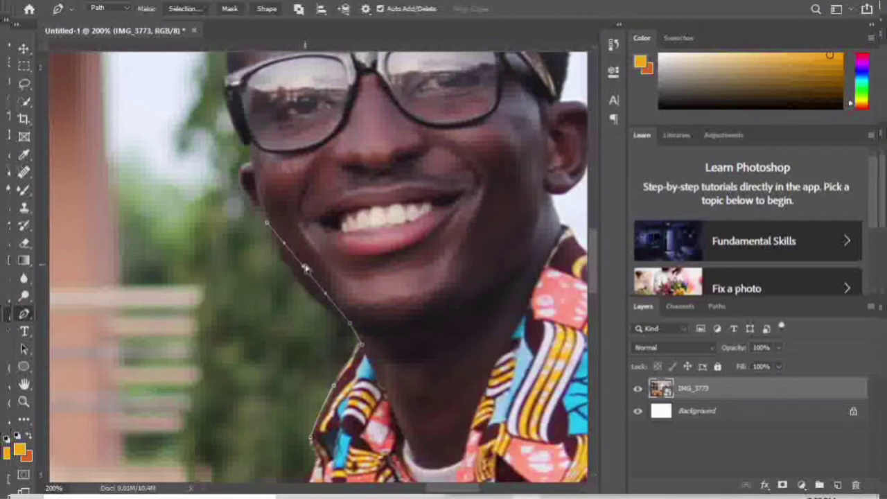
{"action": "left_click_drag", "start_coordinate": [305, 269], "coordinate": [305, 286]}
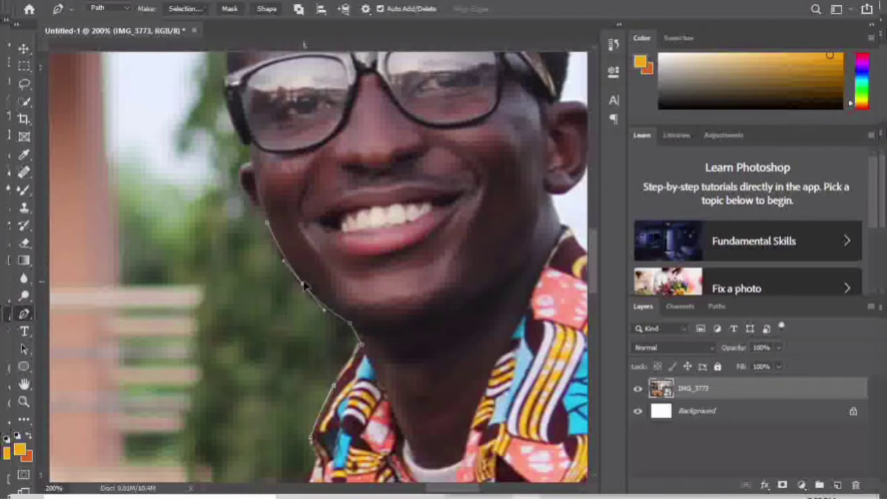
- Extend the pen path around the man's head with a few rough points and close it at the collar
{"action": "key", "text": "ctrl+minus"}
{"action": "key", "text": "ctrl+minus"}
{"action": "key", "text": "ctrl+minus"}
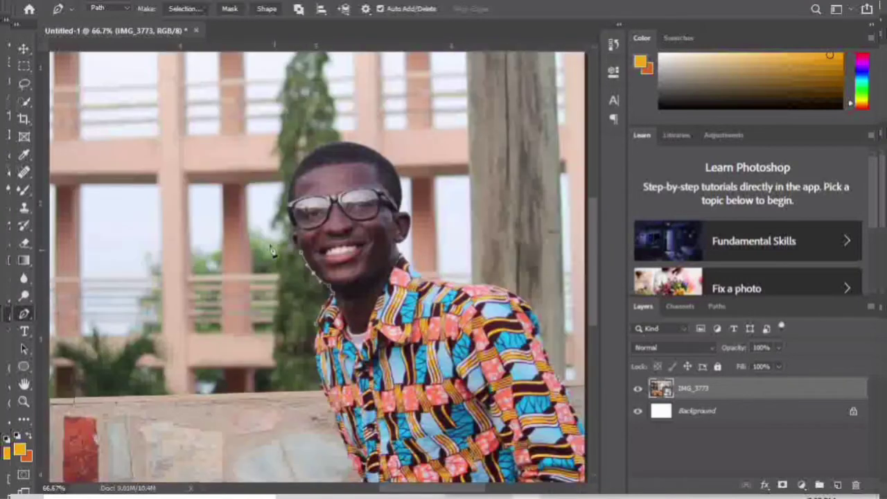
{"action": "left_click", "coordinate": [305, 139]}
{"action": "left_click", "coordinate": [332, 151]}
{"action": "left_click", "coordinate": [403, 206]}
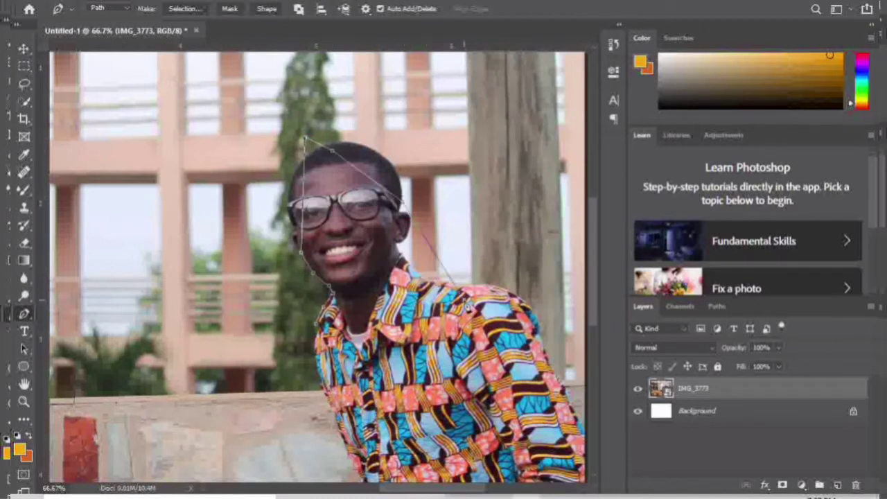
{"action": "left_click", "coordinate": [320, 329]}
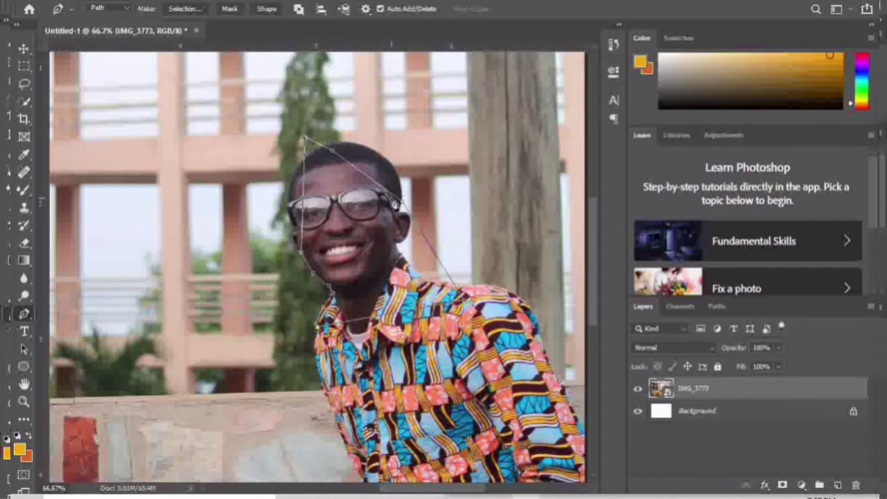
- Undo all the pen path points drawn around the man
{"action": "key", "text": "ctrl+z"}
{"action": "key", "text": "ctrl+z"}
{"action": "key", "text": "ctrl+z"}
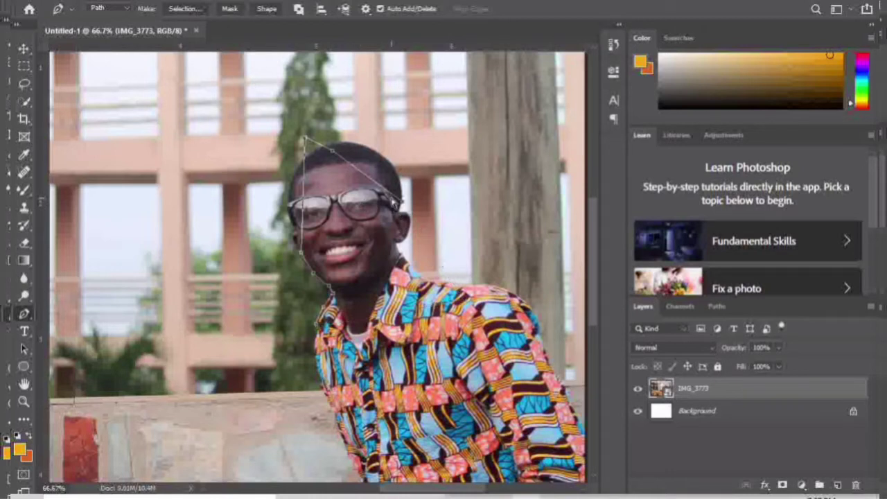
{"action": "key", "text": "ctrl+z"}
{"action": "key", "text": "ctrl+z"}
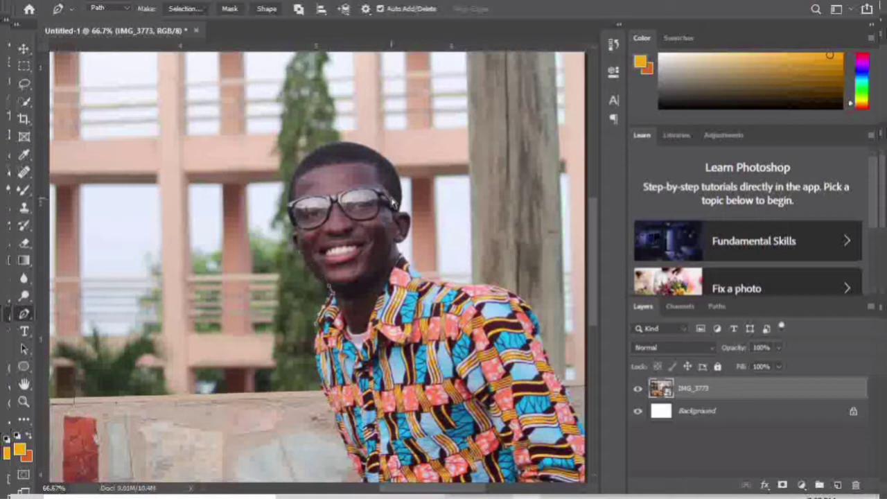
{"action": "key", "text": "ctrl+z"}
- Place the geky cut-out image from New folder over the IMG_3773 photo at its default size and commit it
{"action": "mouse_move", "coordinate": [357, 497]}
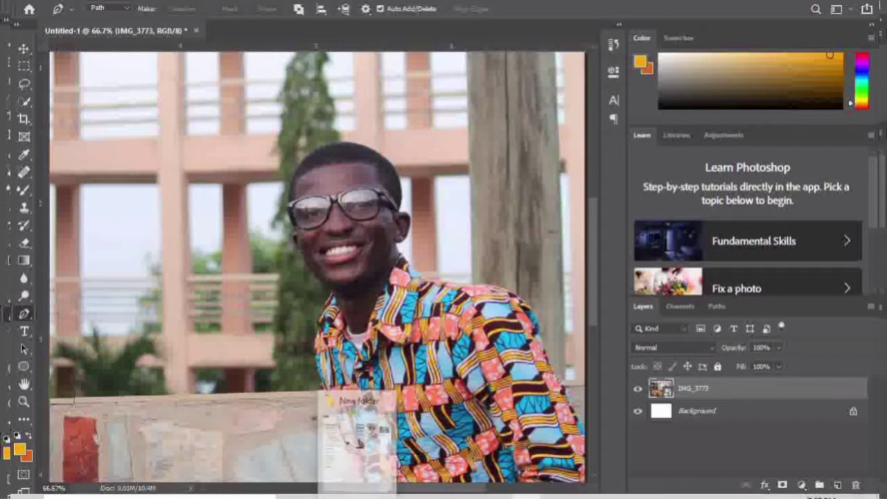
{"action": "left_click", "coordinate": [357, 434]}
{"action": "left_click", "coordinate": [681, 184]}
{"action": "left_click_drag", "start_coordinate": [619, 178], "coordinate": [352, 196]}
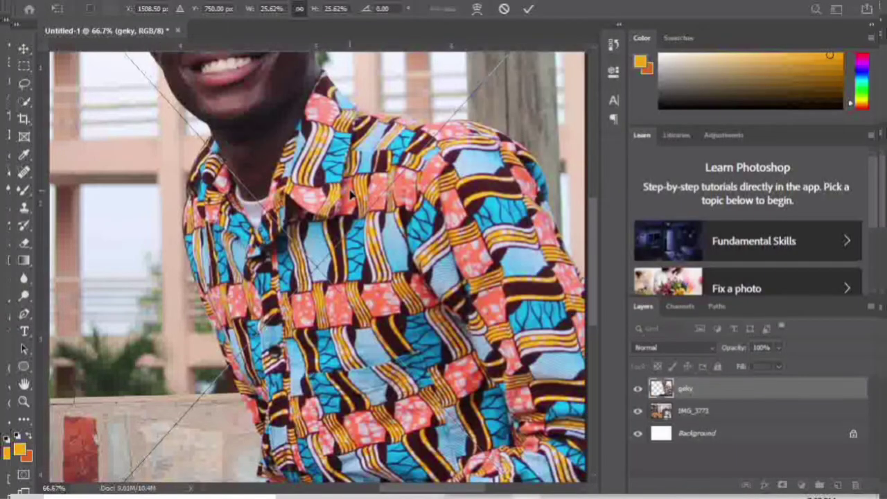
{"action": "key", "text": "ctrl+minus"}
{"action": "key", "text": "ctrl+minus"}
{"action": "key", "text": "ctrl+minus"}
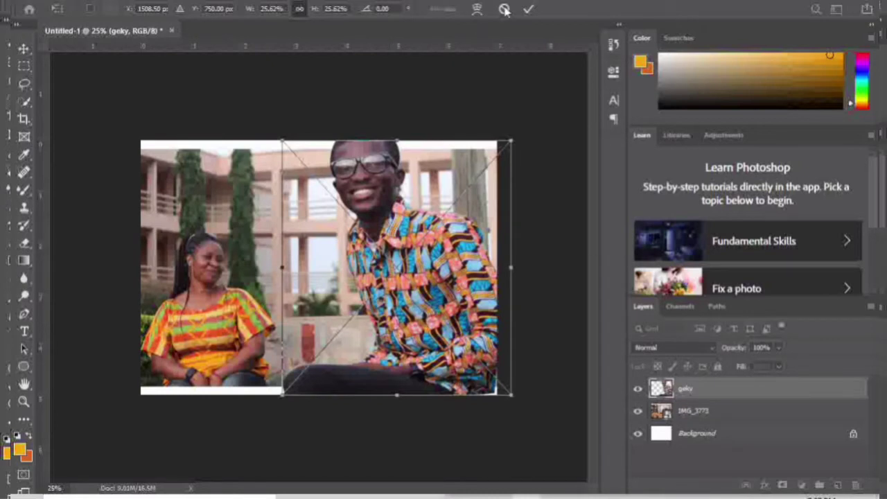
{"action": "key", "text": "p"}
{"action": "left_click", "coordinate": [528, 8]}
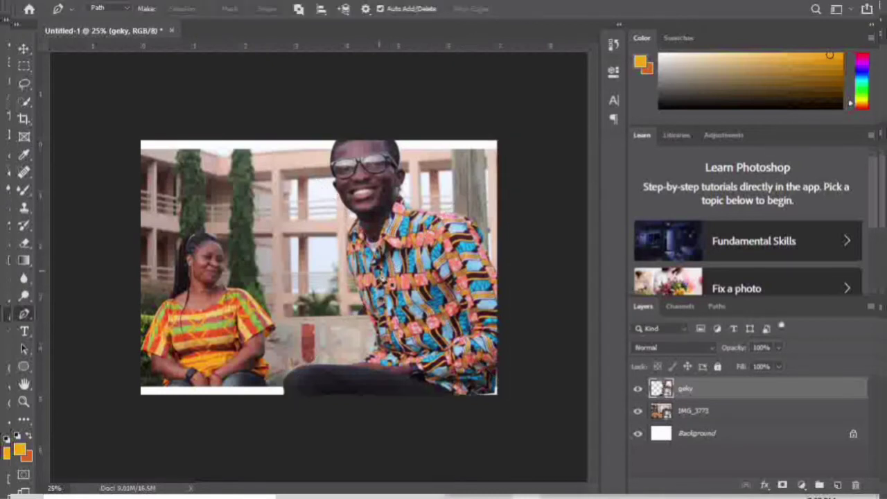
- Try shifting the geky cut-out down and back over the photo, and delete its layer
{"action": "left_click", "coordinate": [24, 49]}
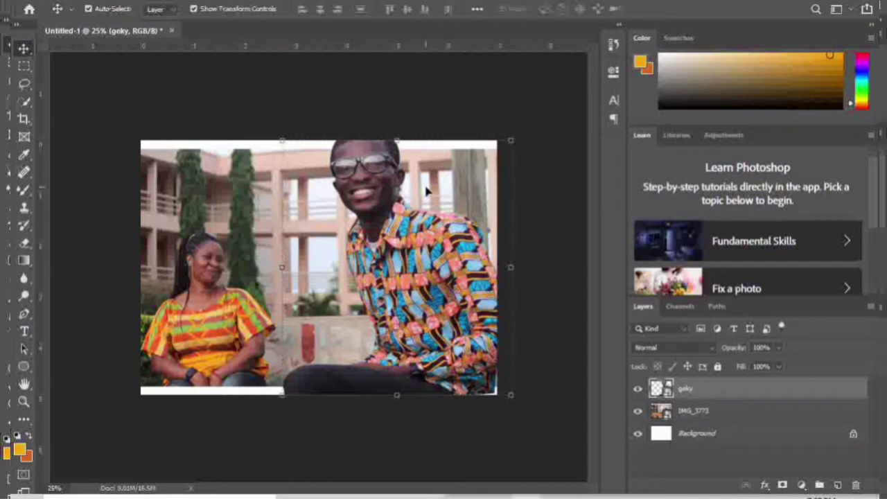
{"action": "left_click_drag", "start_coordinate": [442, 191], "coordinate": [472, 220]}
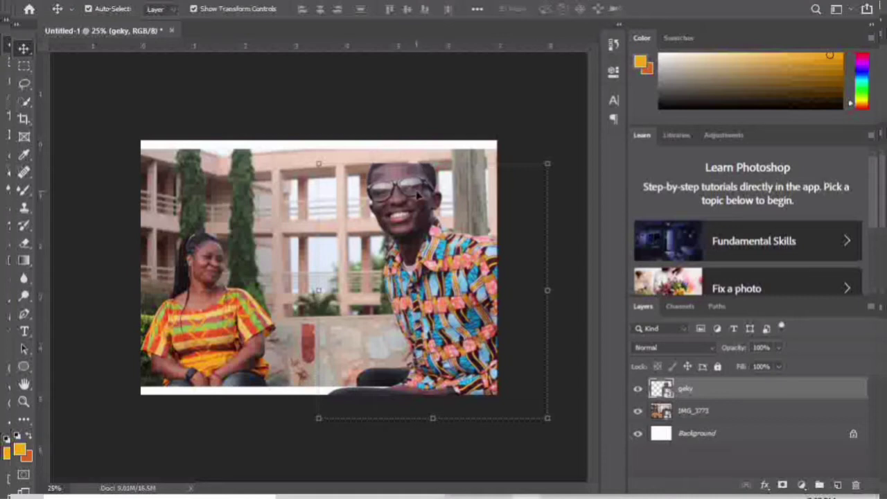
{"action": "left_click_drag", "start_coordinate": [416, 193], "coordinate": [380, 179]}
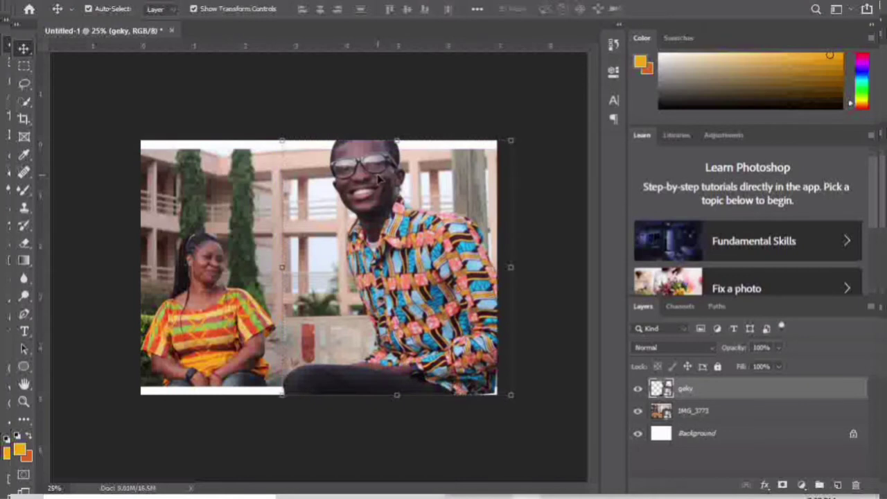
{"action": "key", "text": "Delete"}
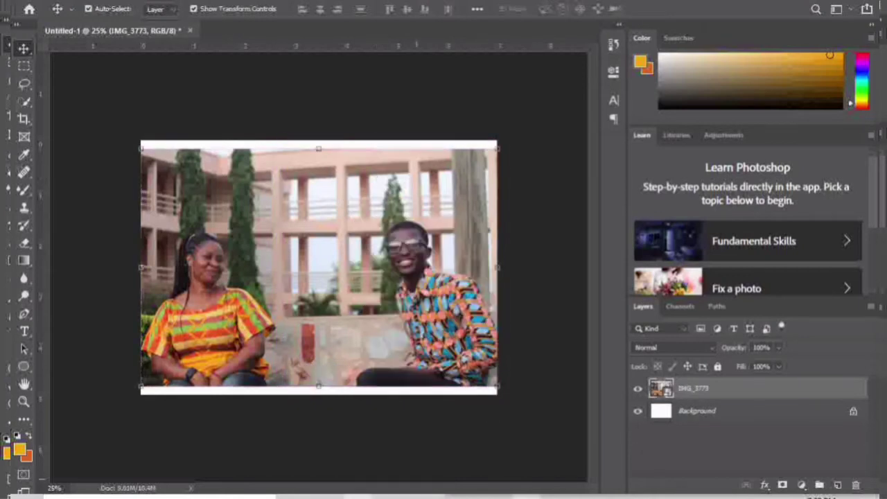
- Place the geky cut-out over the man at X 1841.5 px, Y 750 px, commit it, and select the IMG_3773 photo layer
{"action": "left_click", "coordinate": [354, 497]}
{"action": "left_click_drag", "start_coordinate": [681, 174], "coordinate": [473, 260]}
{"action": "left_click_drag", "start_coordinate": [420, 244], "coordinate": [448, 243]}
{"action": "left_click_drag", "start_coordinate": [452, 207], "coordinate": [454, 207]}
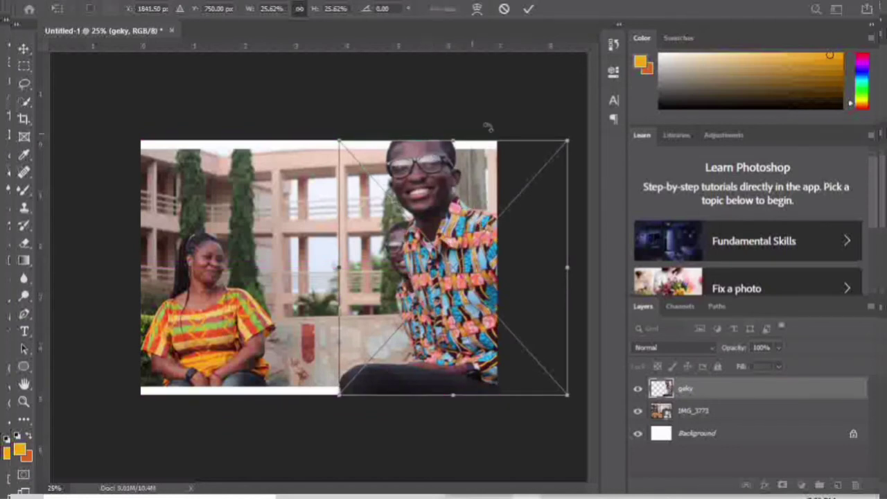
{"action": "left_click", "coordinate": [529, 9]}
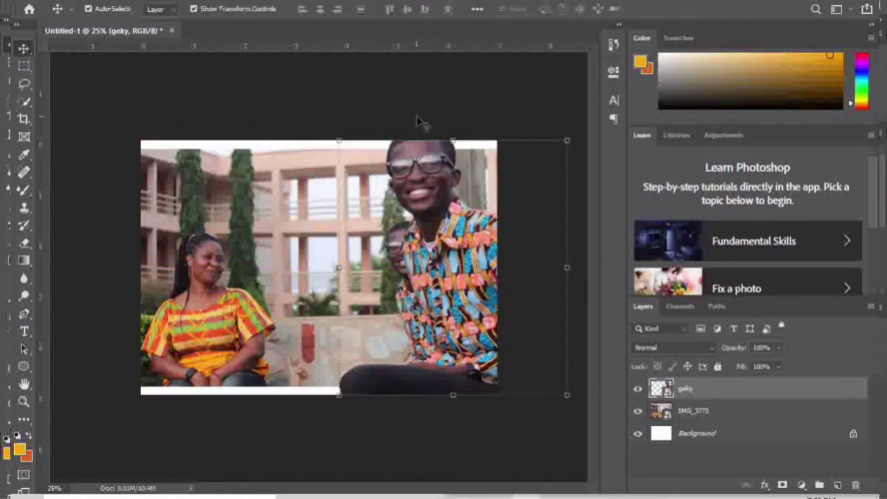
{"action": "left_click", "coordinate": [171, 245]}
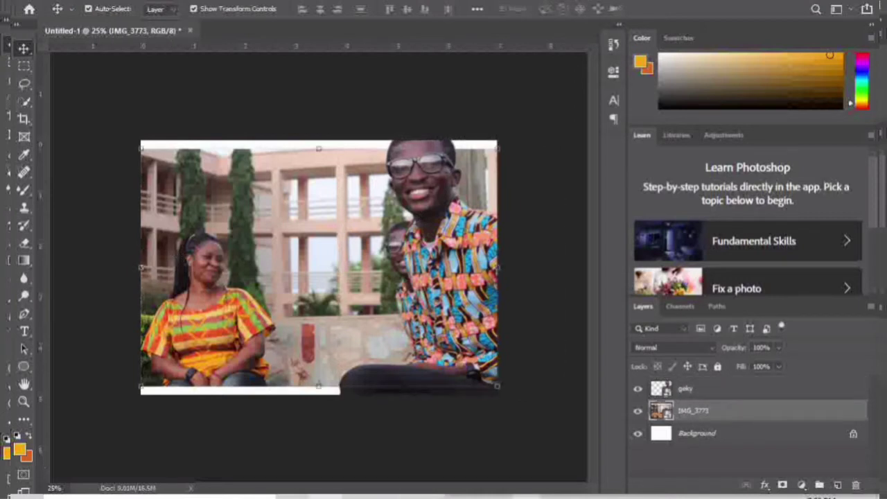
- Place the BACKGROUND image above the IMG_3773 photo at X 1041 px, Y 769.5 px, scaled to 18.73%, and commit it
{"action": "left_click", "coordinate": [350, 497]}
{"action": "left_click_drag", "start_coordinate": [597, 87], "coordinate": [314, 212]}
{"action": "left_click_drag", "start_coordinate": [321, 211], "coordinate": [316, 206]}
{"action": "left_click_drag", "start_coordinate": [461, 391], "coordinate": [511, 390]}
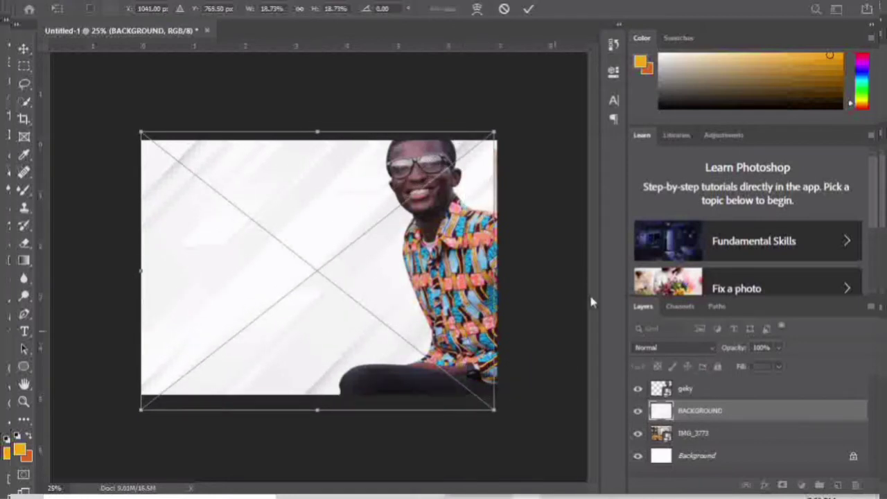
{"action": "left_click", "coordinate": [532, 8]}
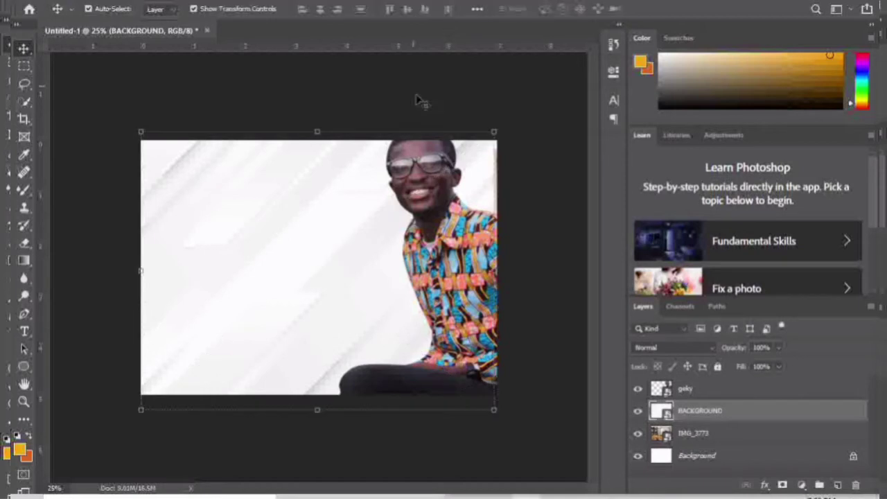
- Lower the opacity of the geky cut-out layer to 10%
{"action": "left_click", "coordinate": [445, 229]}
{"action": "left_click_drag", "start_coordinate": [437, 231], "coordinate": [437, 231]}
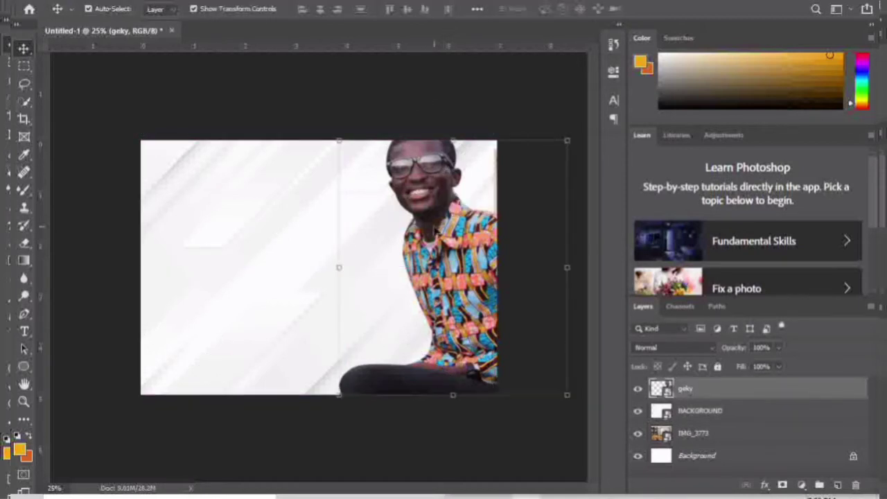
{"action": "left_click", "coordinate": [568, 142]}
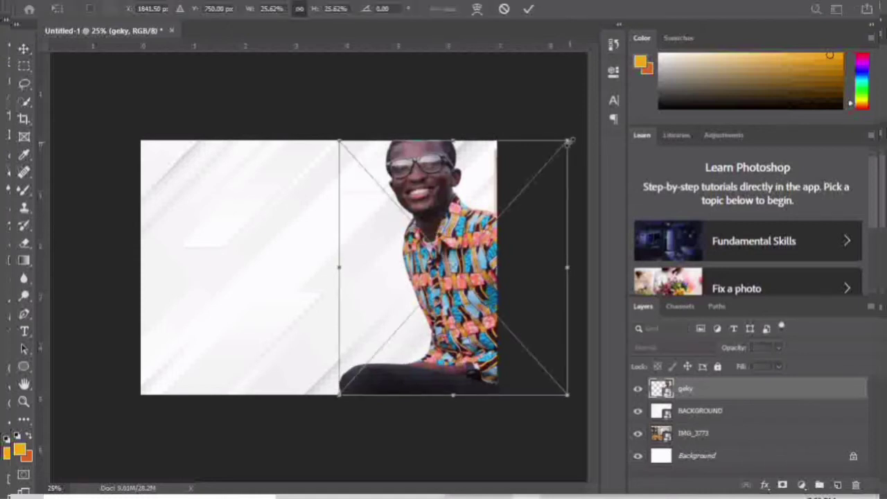
{"action": "left_click", "coordinate": [528, 10]}
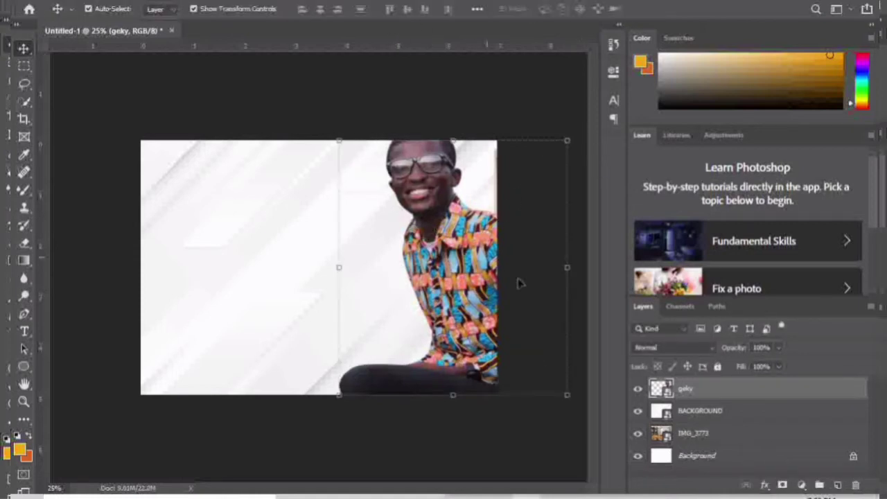
{"action": "left_click", "coordinate": [780, 348]}
{"action": "left_click", "coordinate": [782, 348]}
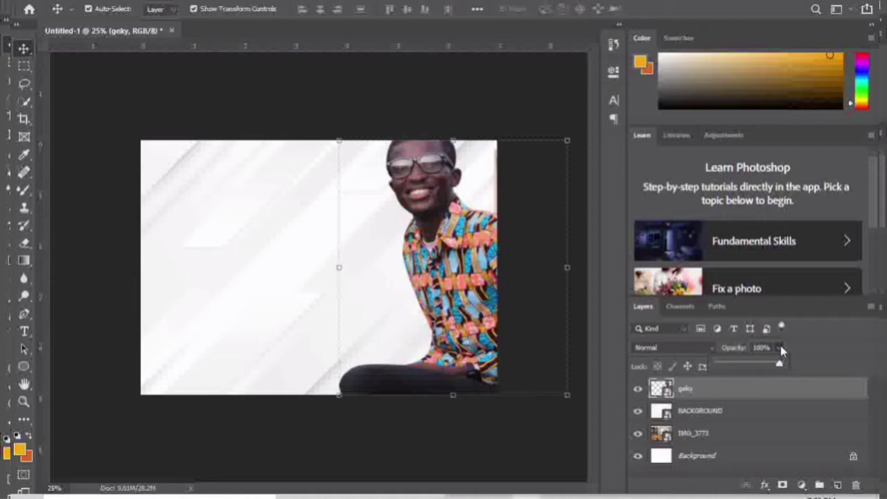
{"action": "left_click", "coordinate": [725, 400]}
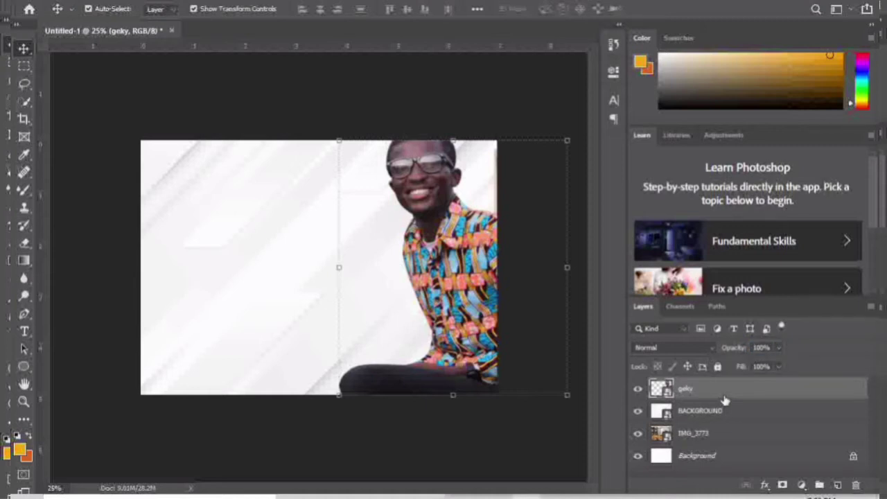
{"action": "left_click", "coordinate": [779, 349]}
{"action": "left_click_drag", "start_coordinate": [729, 366], "coordinate": [725, 368]}
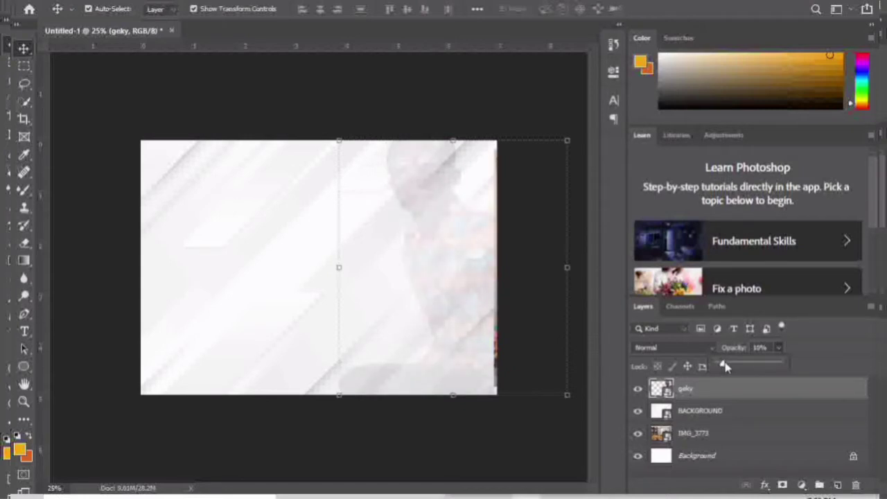
{"action": "left_click", "coordinate": [830, 347]}
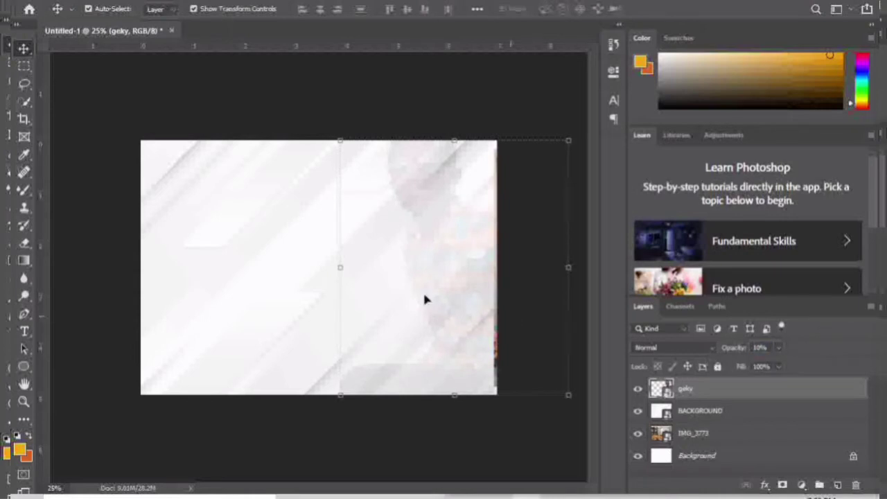
- Reorder the layers so BACKGROUND sits below the IMG_3773 photo and IMG_3773 is on top, above geky
{"action": "left_click", "coordinate": [189, 306]}
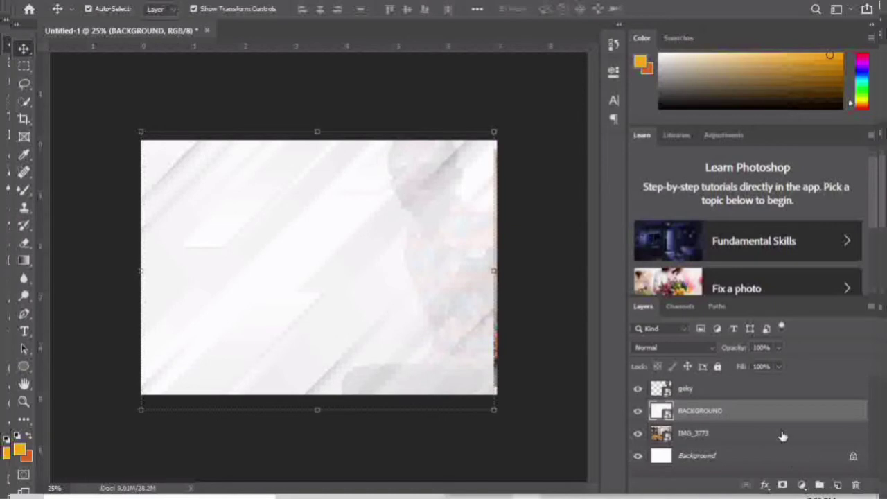
{"action": "left_click_drag", "start_coordinate": [723, 417], "coordinate": [719, 443]}
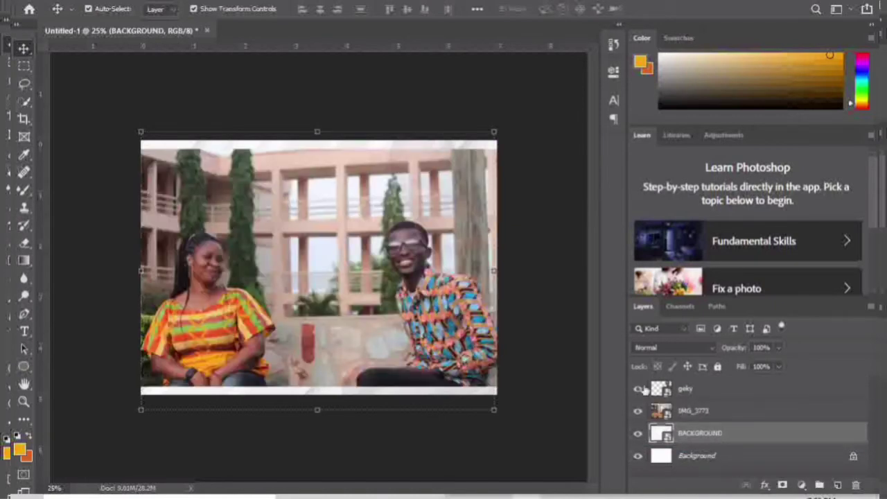
{"action": "left_click", "coordinate": [676, 389]}
{"action": "left_click", "coordinate": [204, 239]}
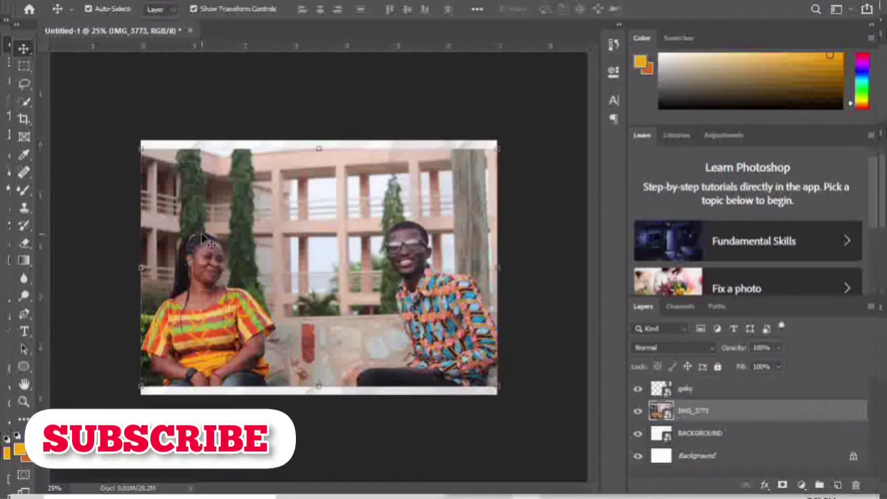
{"action": "left_click_drag", "start_coordinate": [728, 412], "coordinate": [719, 390]}
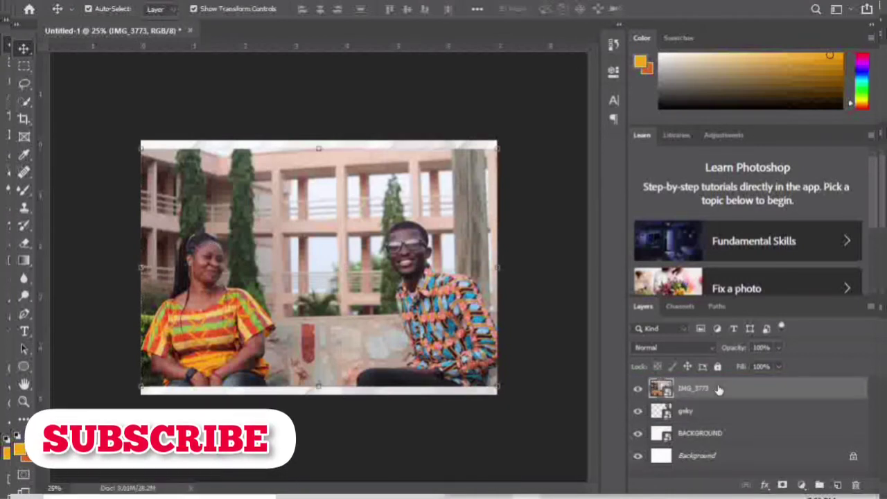
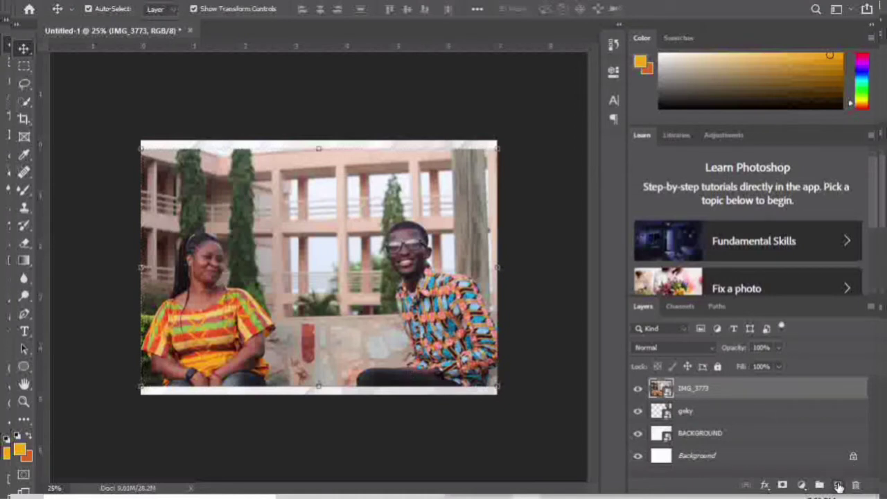
- Add a new empty layer above IMG_3773 and choose the Foliage Mix 2 brush from Kyle's Concept Brushes for the Mixer Brush
{"action": "left_click", "coordinate": [839, 486]}
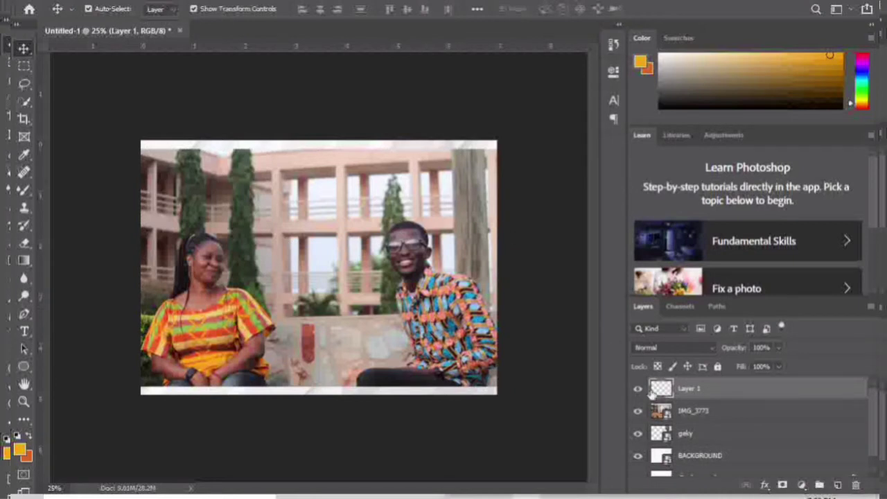
{"action": "left_click", "coordinate": [23, 190]}
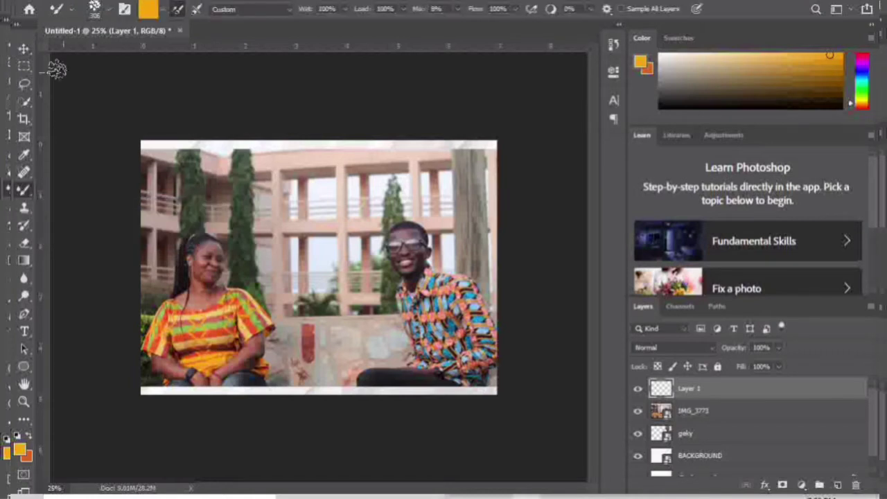
{"action": "left_click", "coordinate": [107, 14]}
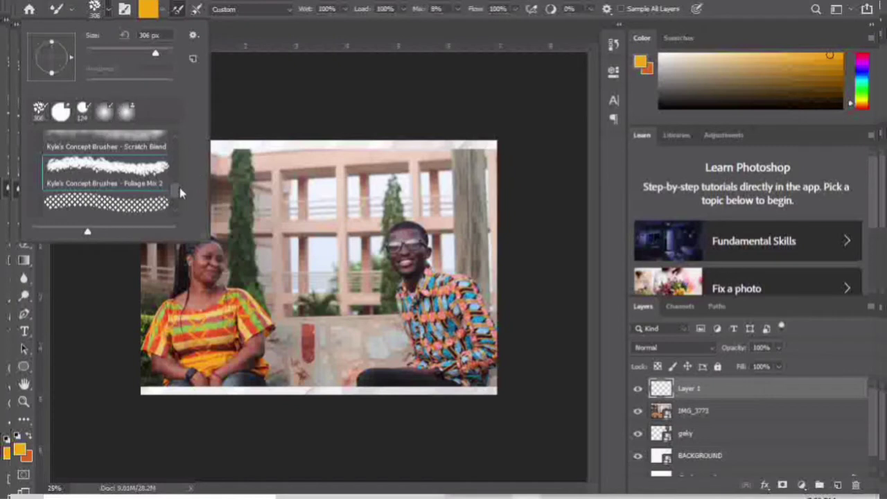
{"action": "left_click_drag", "start_coordinate": [173, 199], "coordinate": [165, 146]}
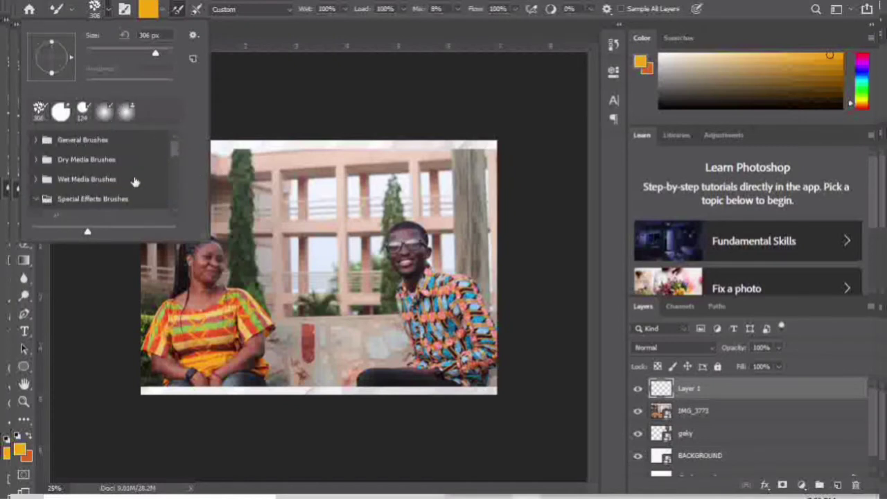
{"action": "left_click_drag", "start_coordinate": [175, 146], "coordinate": [172, 191]}
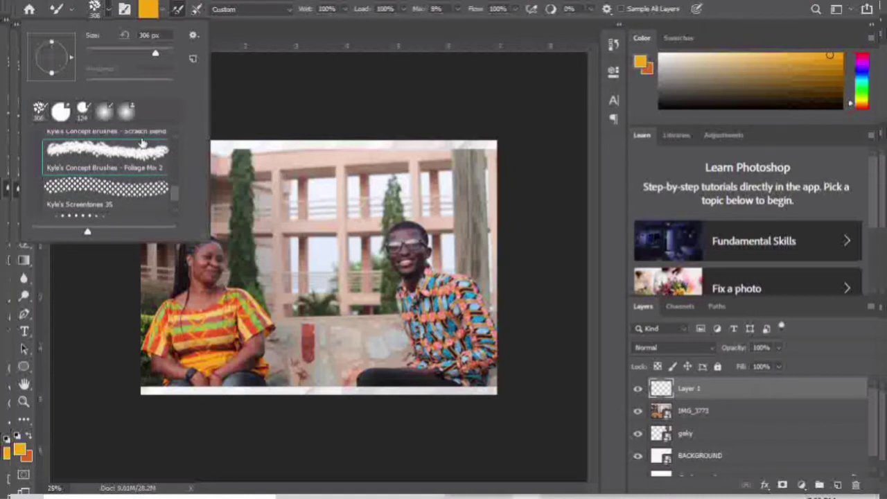
{"action": "left_click", "coordinate": [128, 157]}
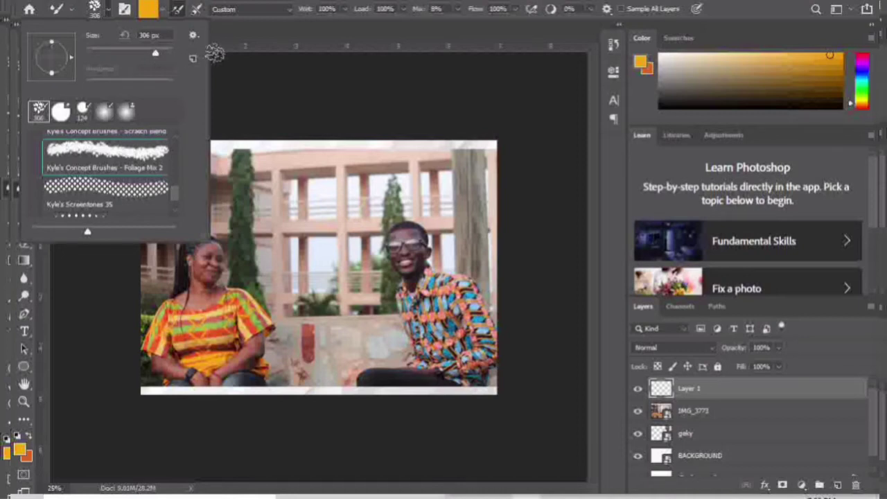
{"action": "left_click", "coordinate": [108, 14]}
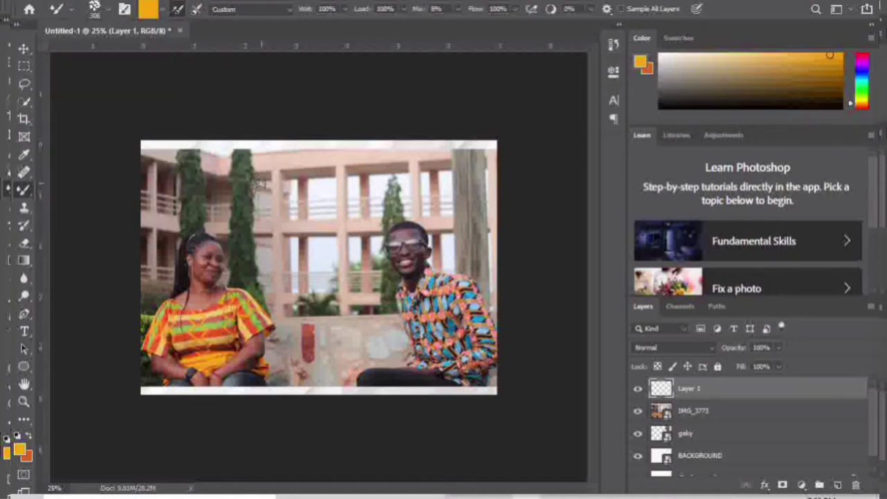
- Paint a broad orange foliage shape on the new layer, covering the woman's and man's heads and the area between them
{"action": "left_click", "coordinate": [151, 11]}
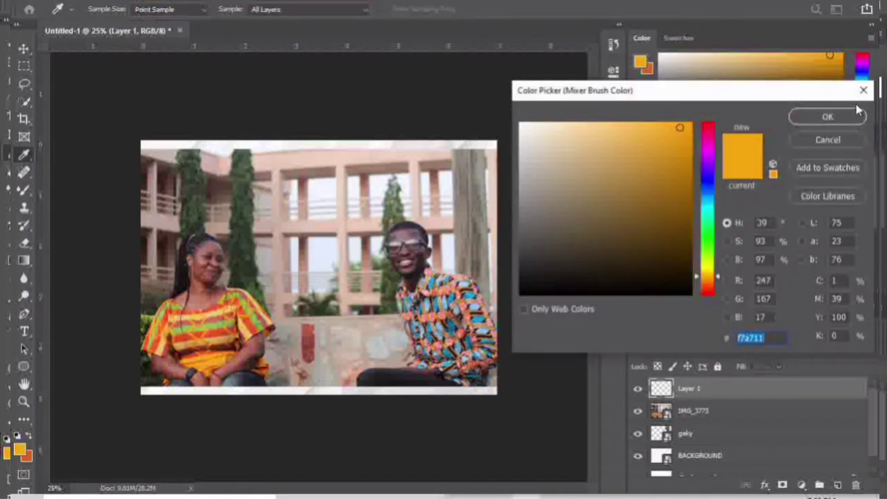
{"action": "left_click", "coordinate": [864, 89]}
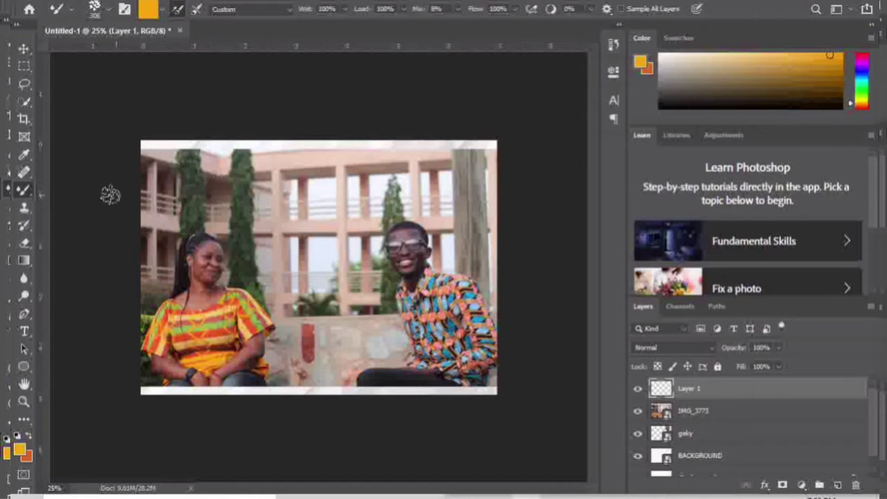
{"action": "mouse_move", "coordinate": [198, 190]}
{"action": "left_mouse_down"}
{"action": "mouse_move", "coordinate": [190, 244]}
{"action": "mouse_move", "coordinate": [241, 290]}
{"action": "mouse_move", "coordinate": [204, 198]}
{"action": "mouse_move", "coordinate": [210, 229]}
{"action": "mouse_move", "coordinate": [241, 257]}
{"action": "mouse_move", "coordinate": [305, 271]}
{"action": "mouse_move", "coordinate": [357, 258]}
{"action": "mouse_move", "coordinate": [375, 206]}
{"action": "mouse_move", "coordinate": [404, 194]}
{"action": "mouse_move", "coordinate": [423, 253]}
{"action": "mouse_move", "coordinate": [406, 291]}
{"action": "mouse_move", "coordinate": [367, 315]}
{"action": "mouse_move", "coordinate": [298, 329]}
{"action": "mouse_move", "coordinate": [243, 315]}
{"action": "mouse_move", "coordinate": [167, 256]}
{"action": "mouse_move", "coordinate": [285, 285]}
{"action": "mouse_move", "coordinate": [399, 247]}
{"action": "mouse_move", "coordinate": [390, 223]}
{"action": "mouse_move", "coordinate": [407, 213]}
{"action": "mouse_move", "coordinate": [429, 250]}
{"action": "mouse_move", "coordinate": [397, 287]}
{"action": "mouse_move", "coordinate": [358, 307]}
{"action": "mouse_move", "coordinate": [242, 301]}
{"action": "mouse_move", "coordinate": [221, 253]}
{"action": "mouse_move", "coordinate": [287, 260]}
{"action": "mouse_move", "coordinate": [369, 253]}
{"action": "mouse_move", "coordinate": [377, 239]}
{"action": "mouse_move", "coordinate": [323, 261]}
{"action": "mouse_move", "coordinate": [236, 267]}
{"action": "mouse_move", "coordinate": [174, 297]}
{"action": "mouse_move", "coordinate": [256, 301]}
{"action": "mouse_move", "coordinate": [395, 276]}
{"action": "mouse_move", "coordinate": [432, 217]}
{"action": "mouse_move", "coordinate": [428, 283]}
{"action": "mouse_move", "coordinate": [401, 306]}
{"action": "left_mouse_up"}
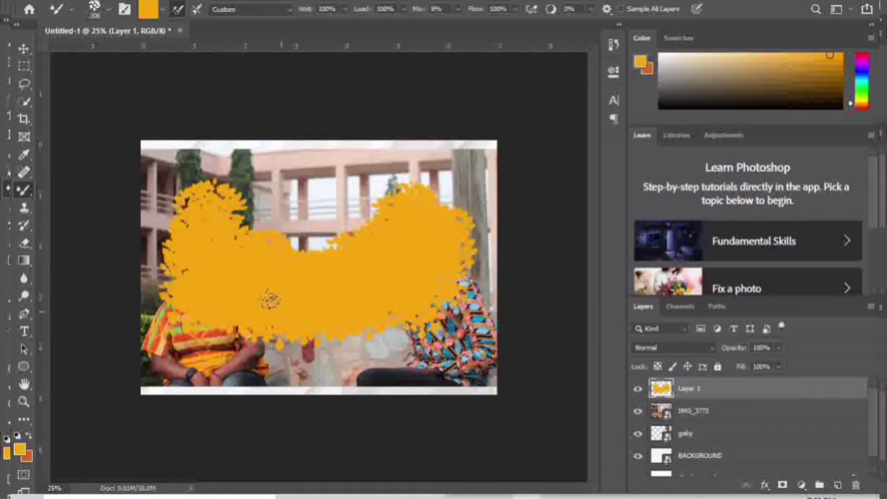
{"action": "mouse_move", "coordinate": [271, 299]}
{"action": "left_mouse_down"}
{"action": "mouse_move", "coordinate": [214, 210]}
{"action": "mouse_move", "coordinate": [176, 185]}
{"action": "mouse_move", "coordinate": [163, 201]}
{"action": "mouse_move", "coordinate": [167, 244]}
{"action": "left_mouse_up"}
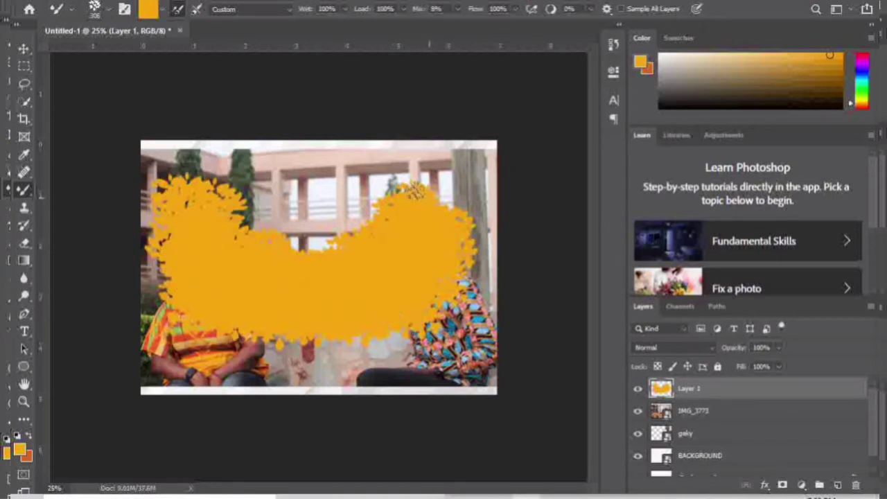
{"action": "mouse_move", "coordinate": [445, 207]}
{"action": "left_mouse_down"}
{"action": "mouse_move", "coordinate": [459, 267]}
{"action": "mouse_move", "coordinate": [452, 271]}
{"action": "mouse_move", "coordinate": [468, 302]}
{"action": "mouse_move", "coordinate": [452, 295]}
{"action": "left_mouse_up"}
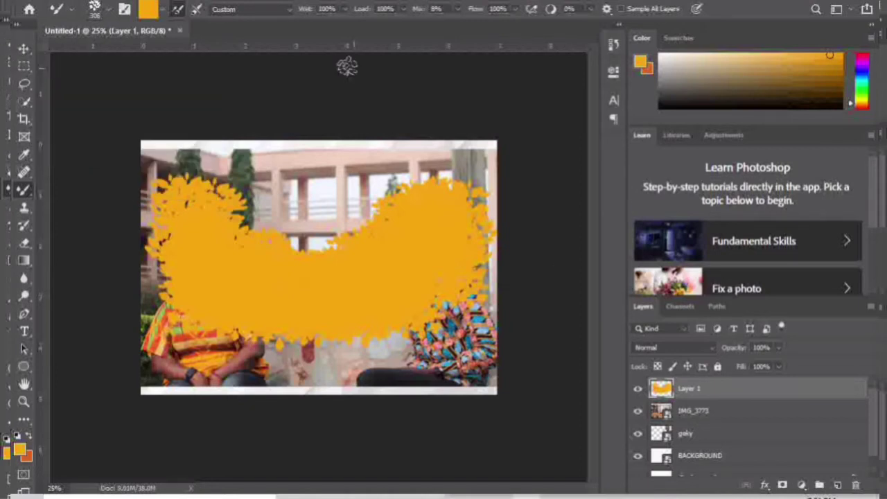
- Move the IMG_3773 photo above the painted layer and clip it to the brush shape with a clipping mask
{"action": "left_click", "coordinate": [706, 413]}
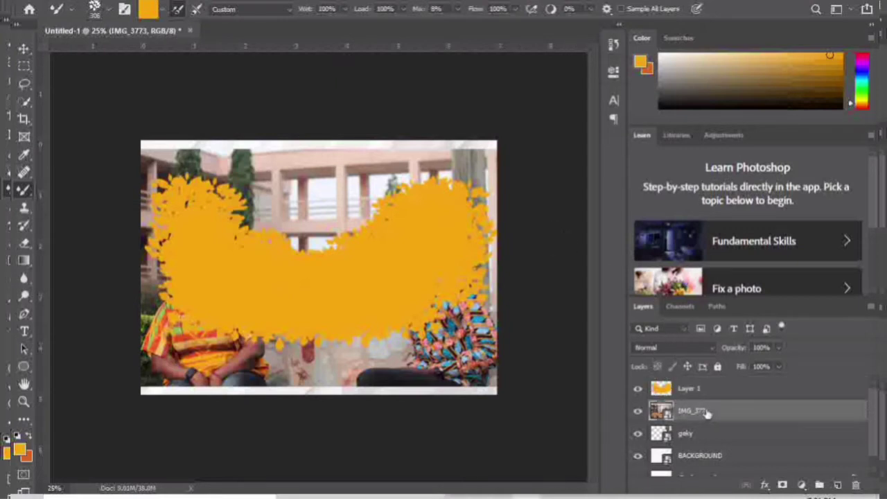
{"action": "left_click_drag", "start_coordinate": [706, 413], "coordinate": [701, 385]}
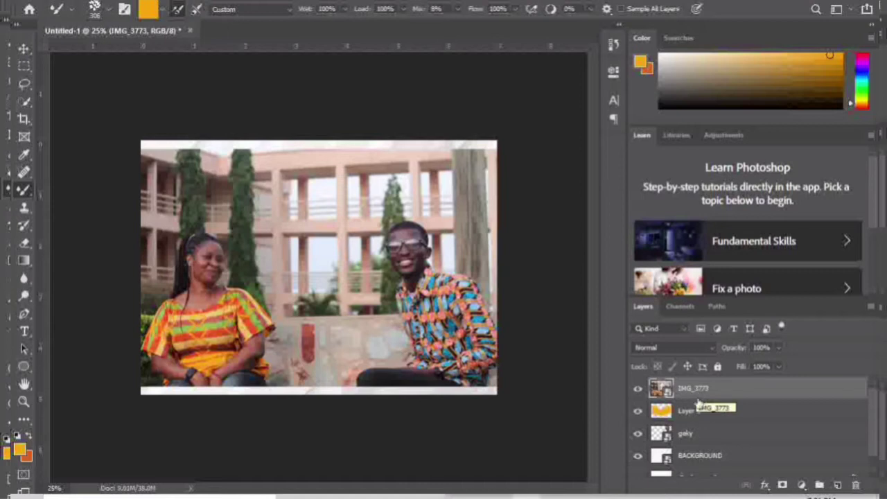
{"action": "left_click", "coordinate": [704, 412]}
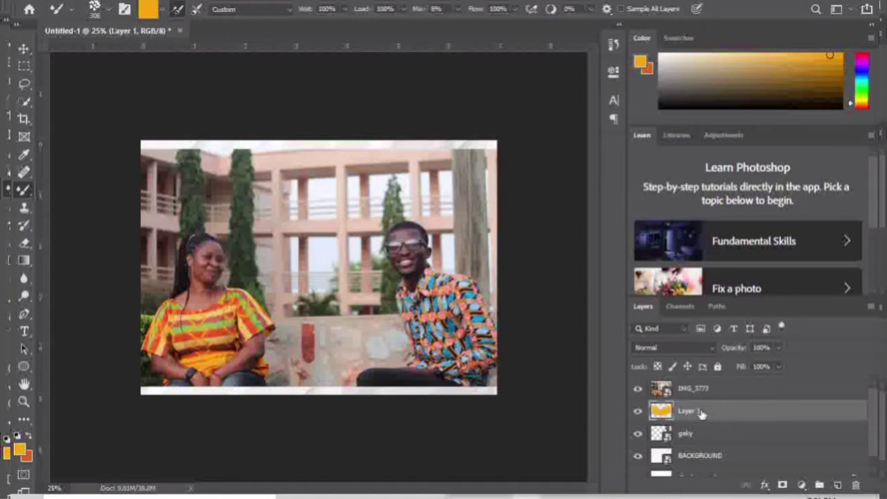
{"action": "left_click", "coordinate": [692, 394]}
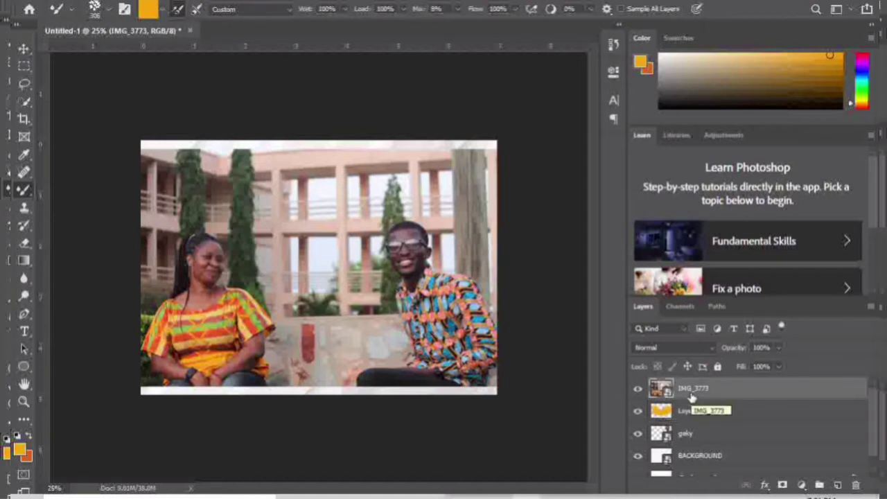
{"action": "right_click", "coordinate": [691, 394]}
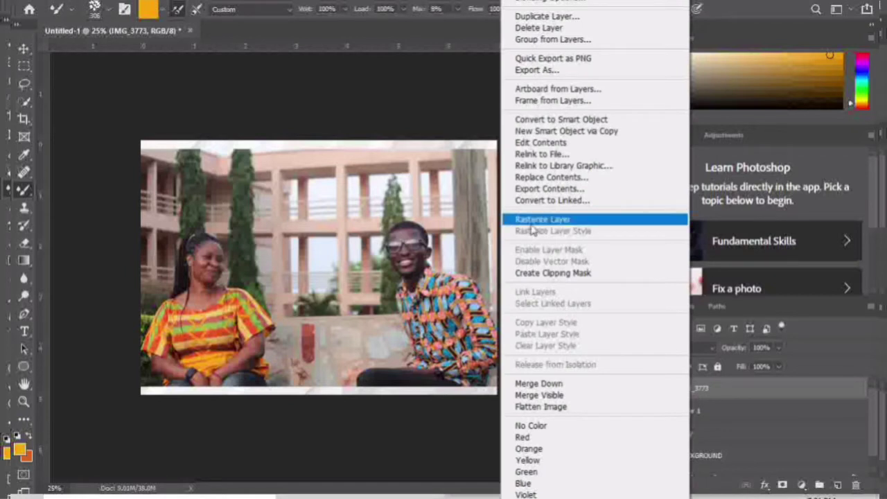
{"action": "left_click", "coordinate": [547, 276]}
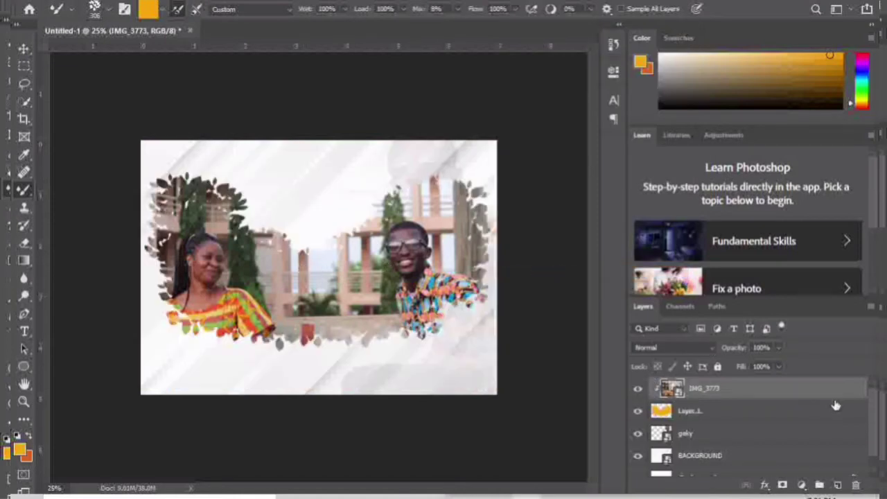
- Scale the clipped IMG_3773 photo up to 28.72% and move it so both people fit inside the foliage shape
{"action": "left_click", "coordinate": [781, 414]}
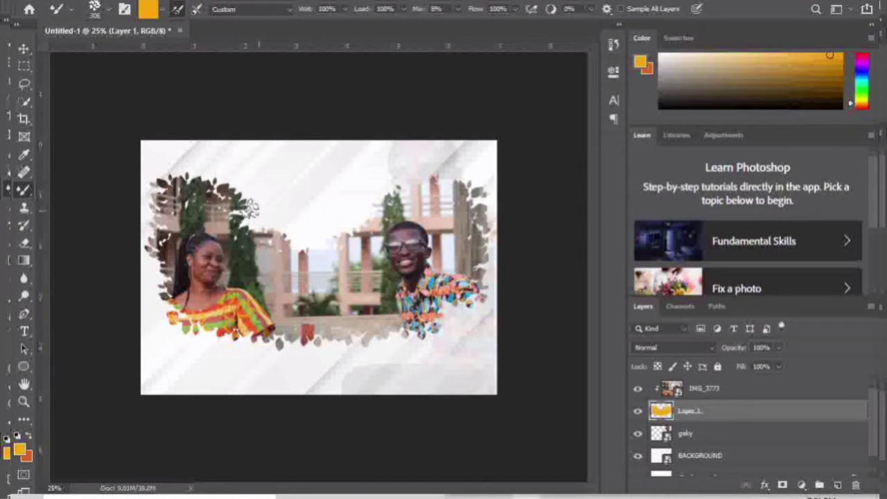
{"action": "left_click", "coordinate": [23, 48]}
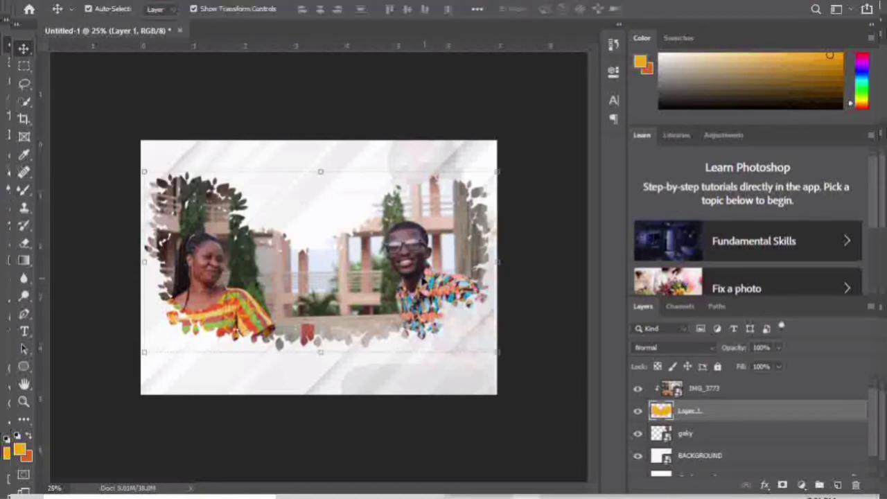
{"action": "left_click", "coordinate": [430, 253]}
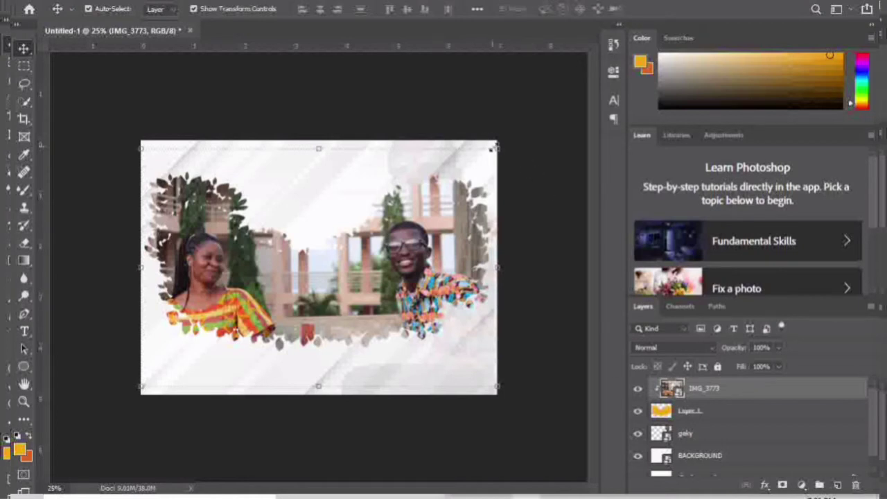
{"action": "left_click_drag", "start_coordinate": [497, 141], "coordinate": [528, 109]}
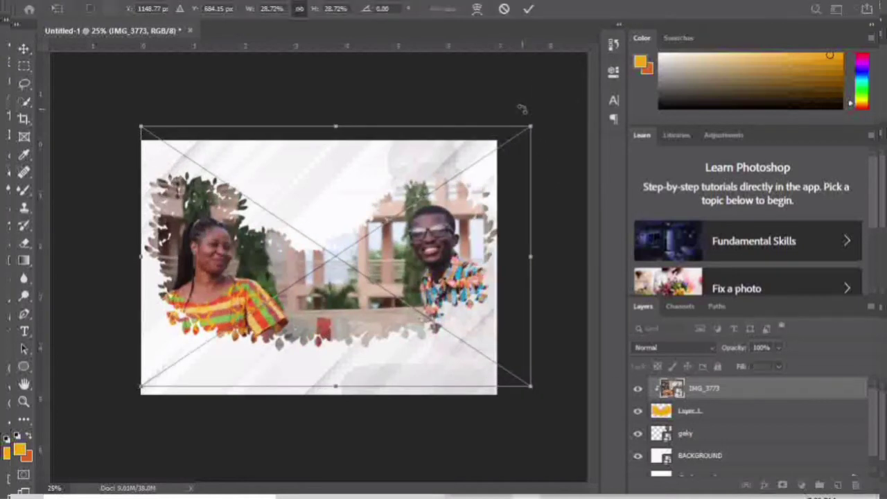
{"action": "left_click_drag", "start_coordinate": [373, 257], "coordinate": [371, 244]}
{"action": "left_click_drag", "start_coordinate": [450, 244], "coordinate": [416, 243]}
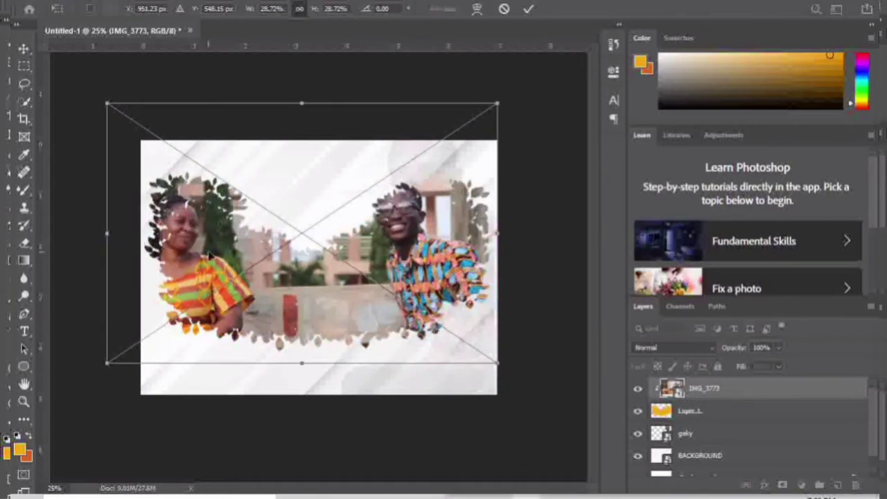
{"action": "left_click_drag", "start_coordinate": [213, 257], "coordinate": [228, 257]}
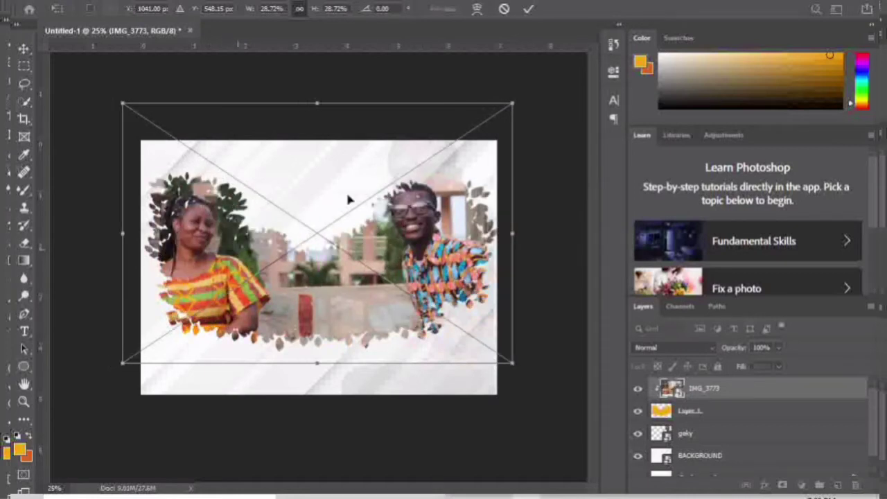
{"action": "left_click", "coordinate": [528, 8]}
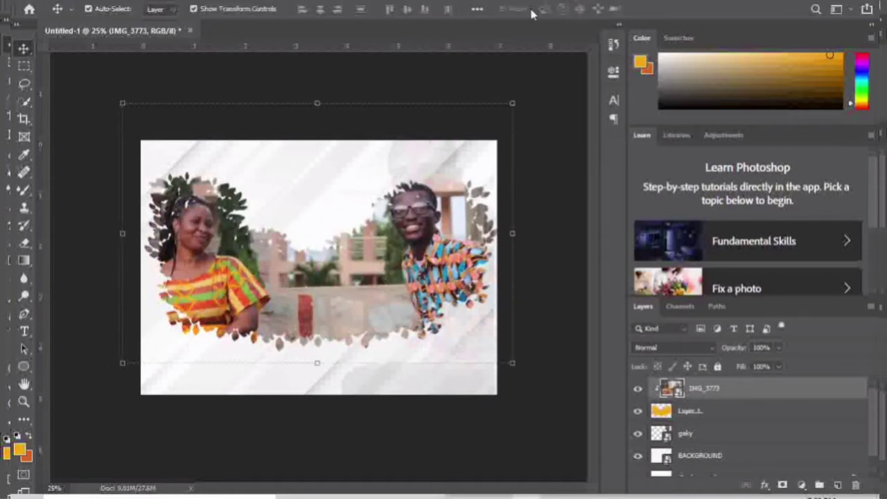
- Shift the clipped photo slightly up and to the right within the foliage shape to reframe both faces
{"action": "key", "text": "ctrl+plus"}
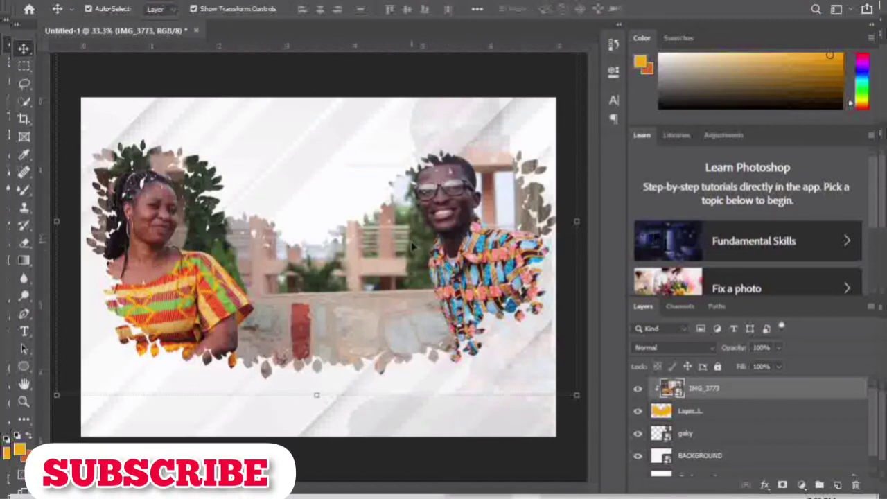
{"action": "left_click_drag", "start_coordinate": [158, 267], "coordinate": [182, 250]}
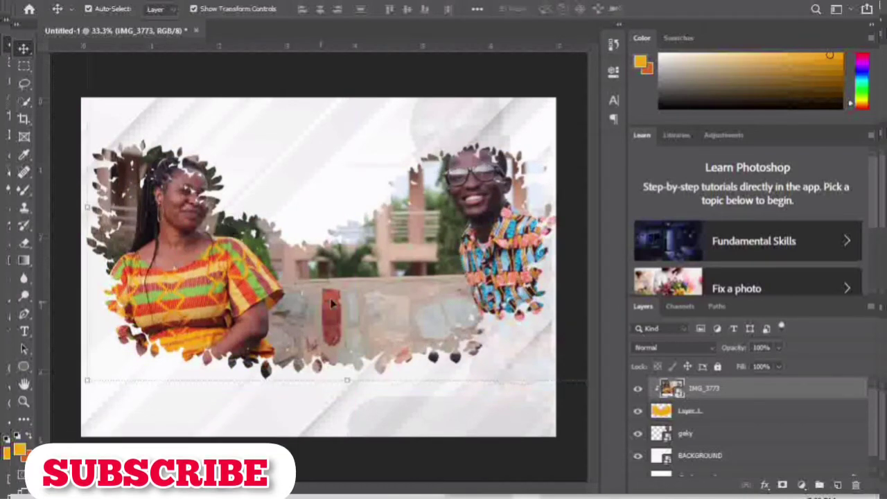
{"action": "left_click_drag", "start_coordinate": [366, 294], "coordinate": [348, 293]}
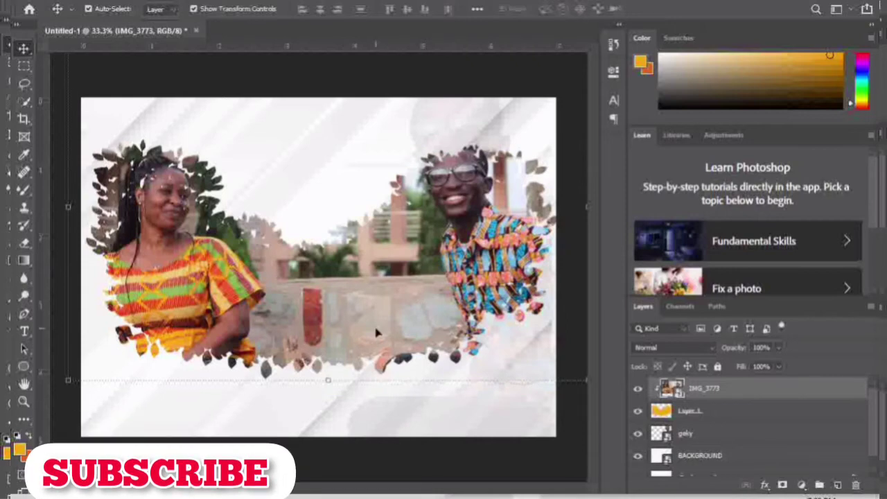
{"action": "mouse_move", "coordinate": [367, 287]}
{"action": "left_mouse_down"}
{"action": "mouse_move", "coordinate": [371, 252]}
{"action": "mouse_move", "coordinate": [376, 287]}
{"action": "mouse_move", "coordinate": [366, 292]}
{"action": "left_mouse_up"}
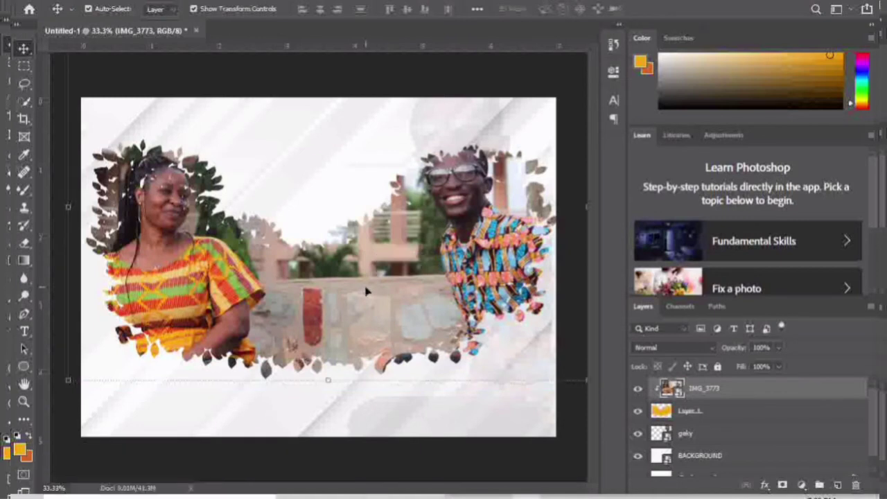
{"action": "left_click", "coordinate": [282, 185]}
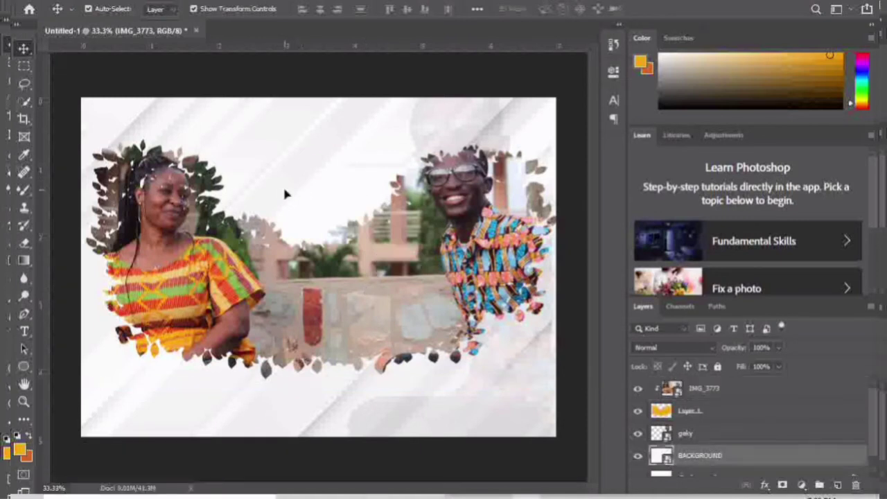
- Extend the foliage mask on Layer 1 with the Mixer Brush between the heads, over the man's hair and below his arm
{"action": "left_click", "coordinate": [737, 413]}
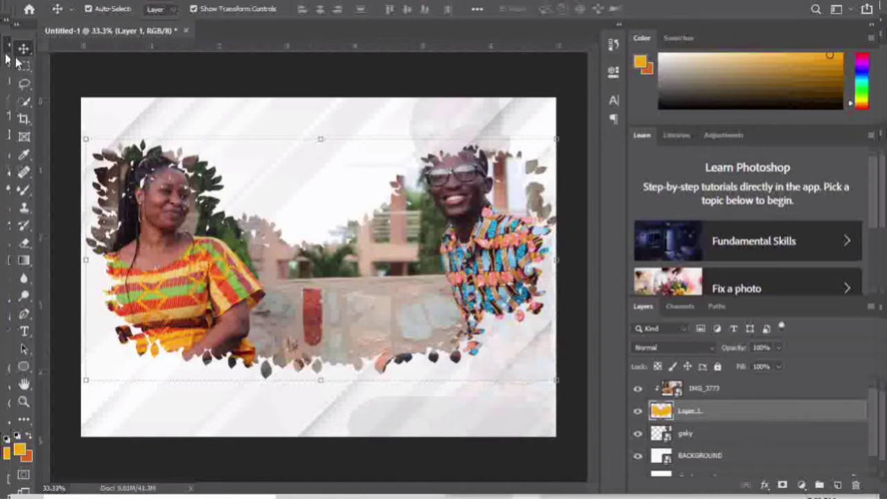
{"action": "left_click", "coordinate": [24, 190]}
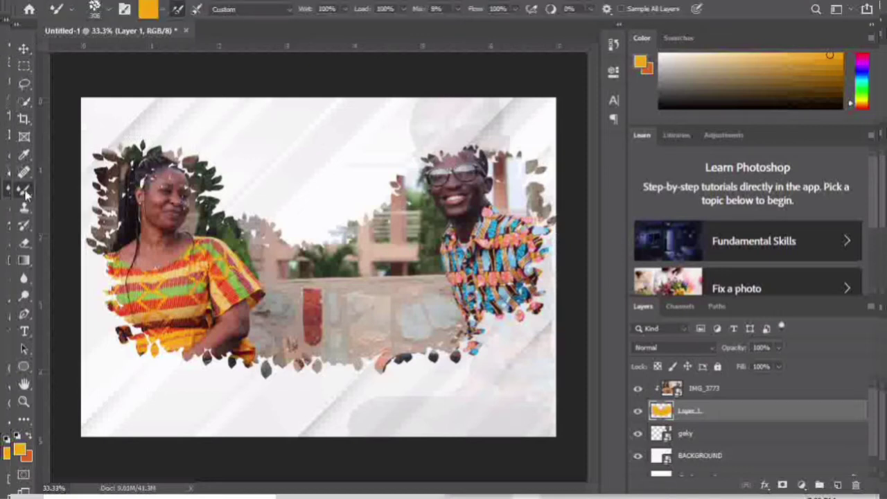
{"action": "mouse_move", "coordinate": [169, 202]}
{"action": "left_mouse_down"}
{"action": "mouse_move", "coordinate": [236, 208]}
{"action": "mouse_move", "coordinate": [285, 237]}
{"action": "mouse_move", "coordinate": [355, 238]}
{"action": "left_mouse_up"}
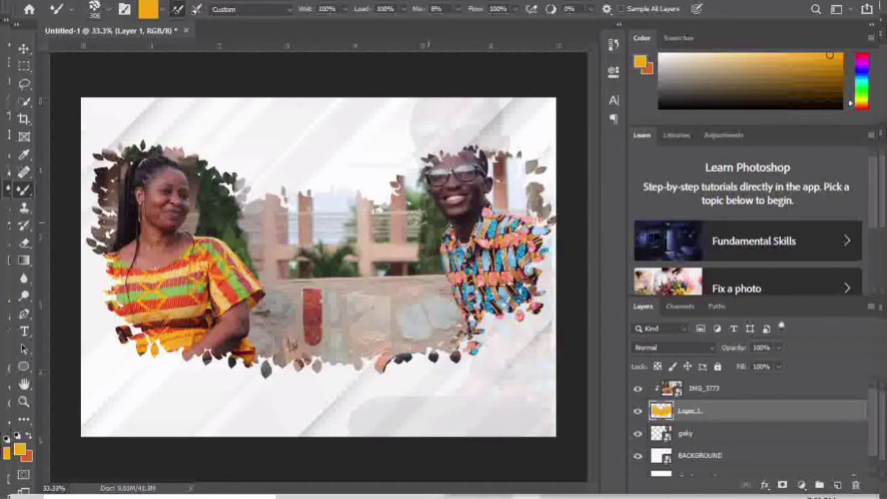
{"action": "mouse_move", "coordinate": [409, 149]}
{"action": "left_mouse_down"}
{"action": "mouse_move", "coordinate": [454, 139]}
{"action": "mouse_move", "coordinate": [482, 163]}
{"action": "mouse_move", "coordinate": [461, 222]}
{"action": "mouse_move", "coordinate": [436, 175]}
{"action": "mouse_move", "coordinate": [388, 170]}
{"action": "left_mouse_up"}
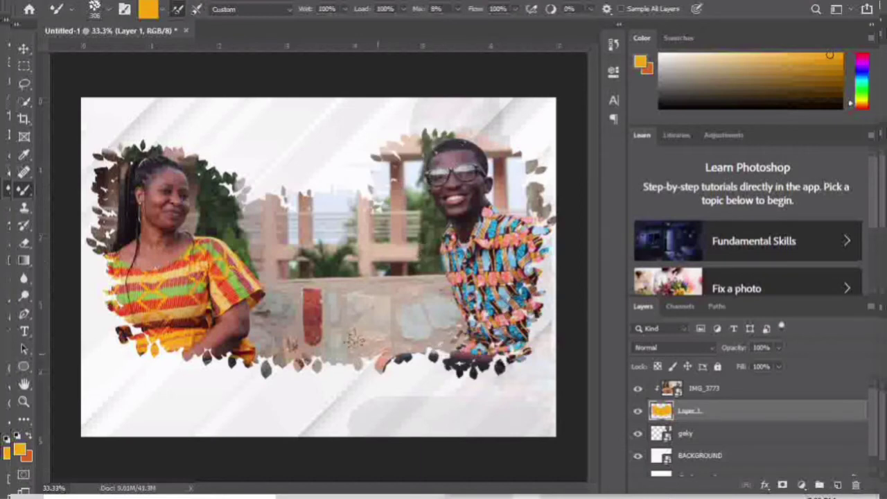
{"action": "left_click_drag", "start_coordinate": [393, 362], "coordinate": [368, 367]}
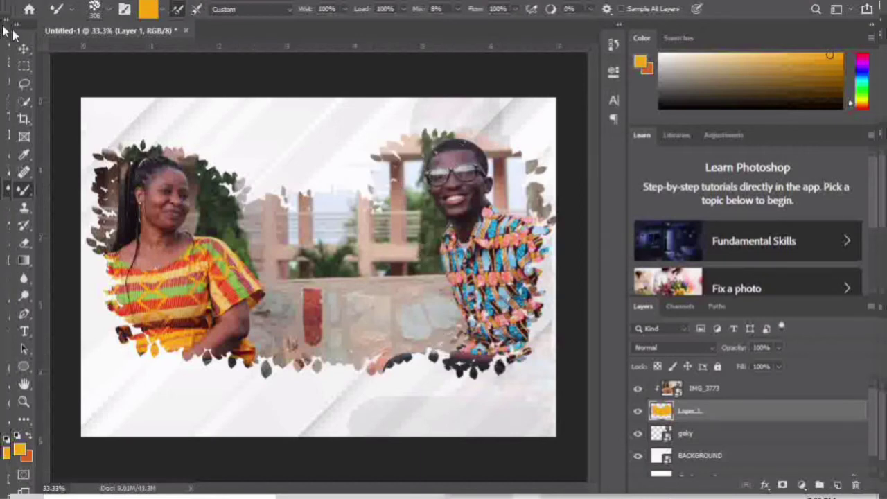
- Paint more foliage on Layer 1 around the woman's shoulder, elbow and hands to reveal more of the photo there
{"action": "left_click", "coordinate": [24, 50]}
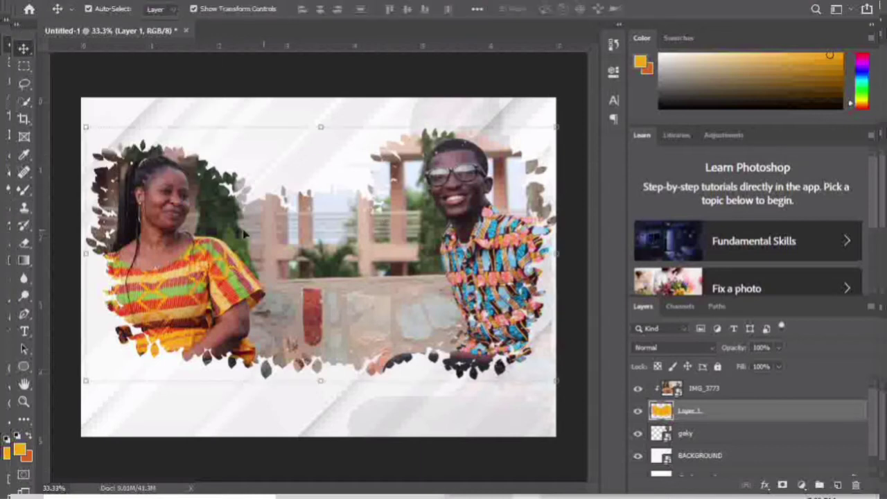
{"action": "left_click", "coordinate": [23, 189]}
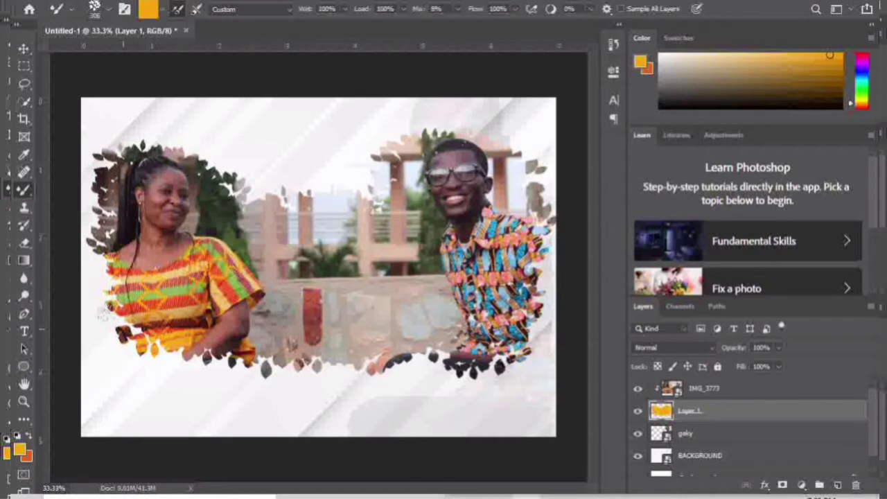
{"action": "mouse_move", "coordinate": [101, 315]}
{"action": "left_mouse_down"}
{"action": "mouse_move", "coordinate": [97, 333]}
{"action": "mouse_move", "coordinate": [111, 305]}
{"action": "left_mouse_up"}
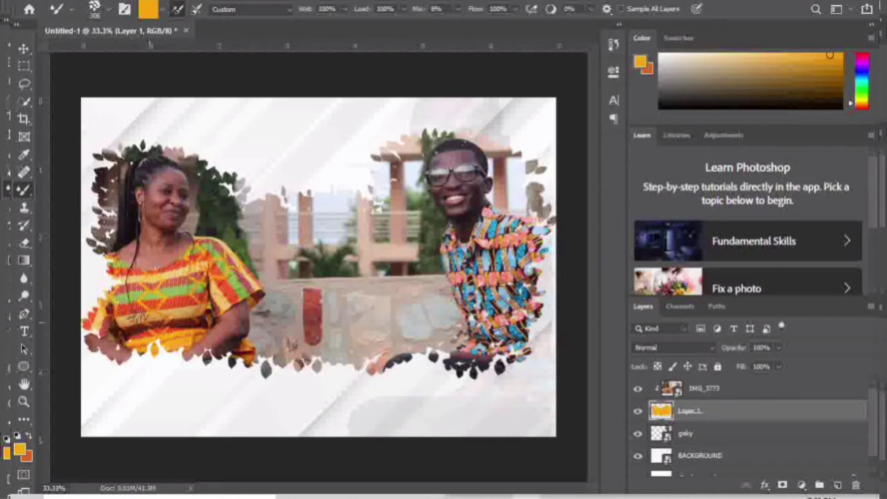
{"action": "mouse_move", "coordinate": [153, 324]}
{"action": "left_mouse_down"}
{"action": "mouse_move", "coordinate": [191, 360]}
{"action": "mouse_move", "coordinate": [135, 340]}
{"action": "mouse_move", "coordinate": [145, 366]}
{"action": "mouse_move", "coordinate": [182, 338]}
{"action": "left_mouse_up"}
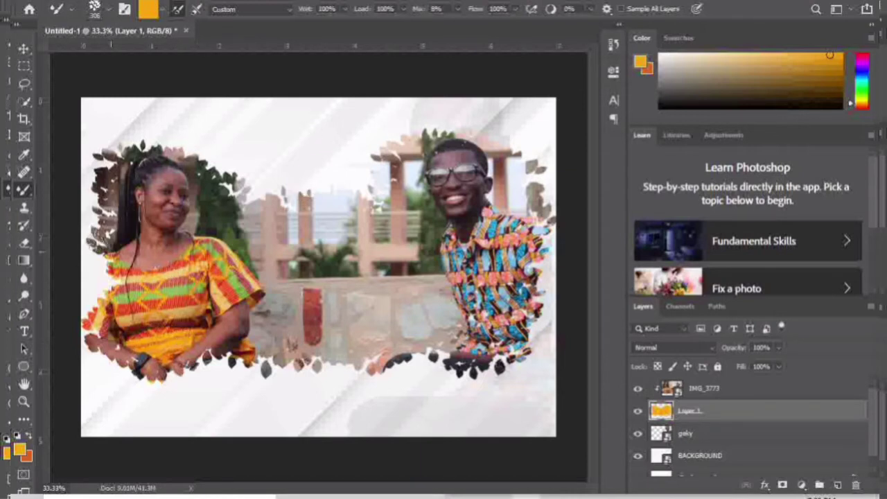
{"action": "mouse_move", "coordinate": [96, 239]}
{"action": "left_mouse_down"}
{"action": "mouse_move", "coordinate": [97, 270]}
{"action": "mouse_move", "coordinate": [136, 280]}
{"action": "left_mouse_up"}
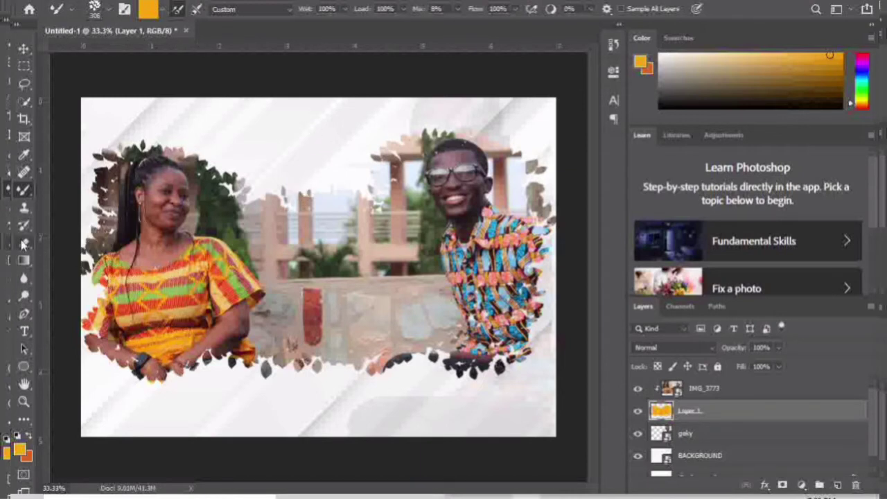
- Erase the lower edge of the Layer 1 foliage shape from the woman's elbow across to the man's arm with the Eraser
{"action": "left_click", "coordinate": [25, 244]}
{"action": "right_click", "coordinate": [24, 243]}
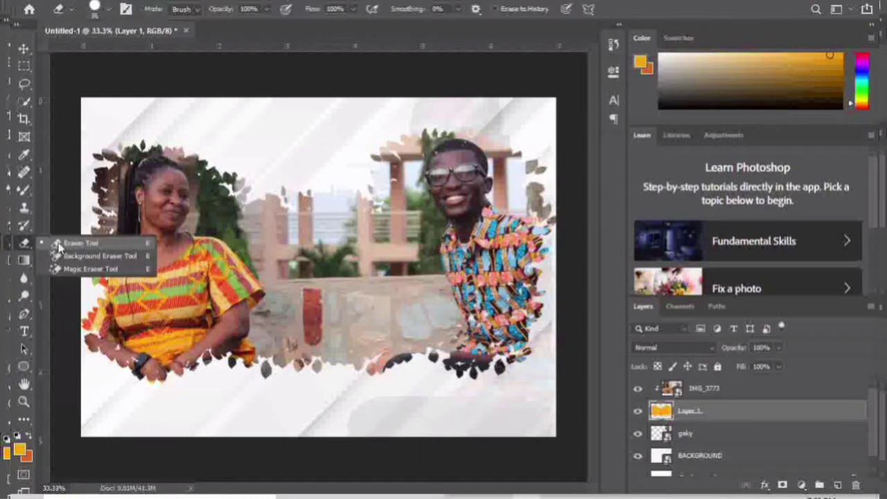
{"action": "left_click", "coordinate": [59, 246]}
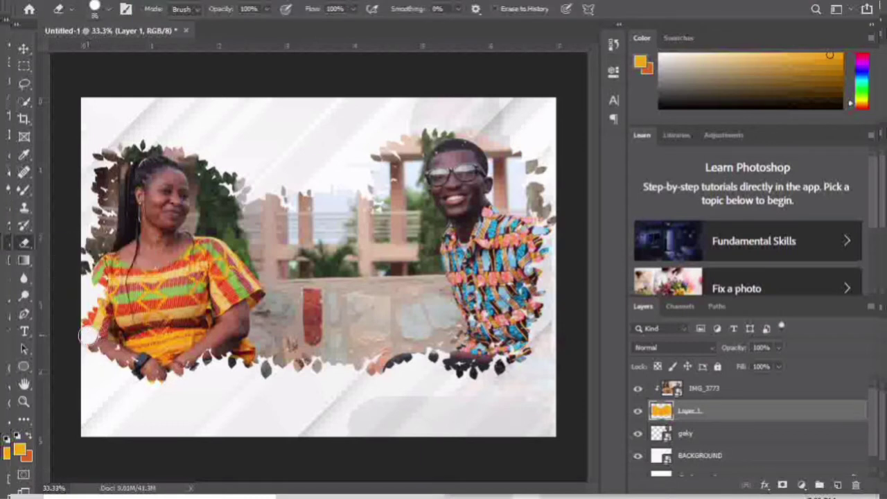
{"action": "mouse_move", "coordinate": [88, 335]}
{"action": "left_mouse_down"}
{"action": "mouse_move", "coordinate": [194, 387]}
{"action": "mouse_move", "coordinate": [253, 382]}
{"action": "mouse_move", "coordinate": [145, 361]}
{"action": "mouse_move", "coordinate": [74, 314]}
{"action": "mouse_move", "coordinate": [241, 392]}
{"action": "mouse_move", "coordinate": [275, 385]}
{"action": "mouse_move", "coordinate": [115, 370]}
{"action": "mouse_move", "coordinate": [347, 355]}
{"action": "mouse_move", "coordinate": [267, 362]}
{"action": "mouse_move", "coordinate": [424, 372]}
{"action": "mouse_move", "coordinate": [332, 357]}
{"action": "mouse_move", "coordinate": [355, 373]}
{"action": "mouse_move", "coordinate": [252, 372]}
{"action": "mouse_move", "coordinate": [295, 367]}
{"action": "mouse_move", "coordinate": [186, 361]}
{"action": "mouse_move", "coordinate": [75, 305]}
{"action": "mouse_move", "coordinate": [95, 319]}
{"action": "left_mouse_up"}
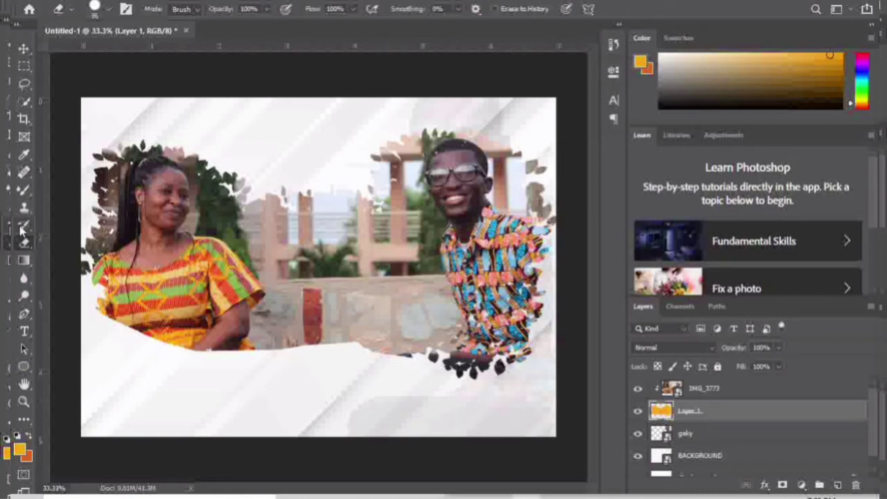
- Repaint a leafy lower edge on Layer 1 from the woman's elbow to the man's arm with the Mixer Brush
{"action": "left_click", "coordinate": [24, 191]}
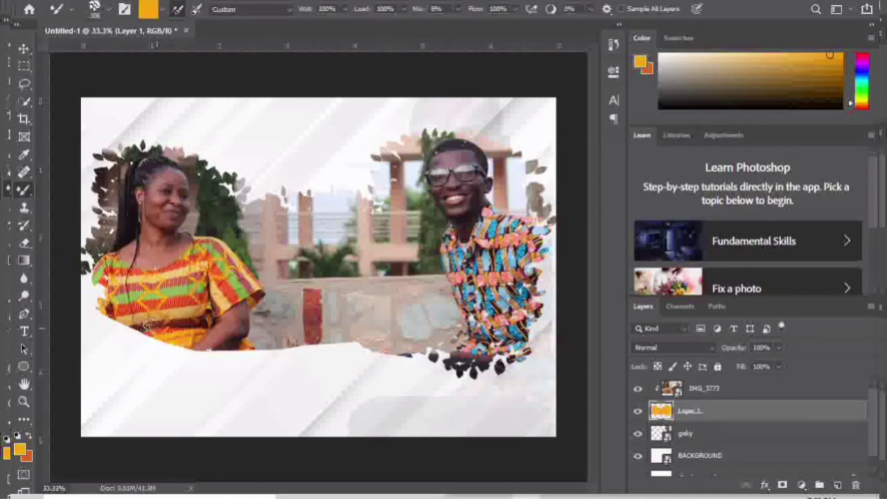
{"action": "mouse_move", "coordinate": [98, 305]}
{"action": "left_mouse_down"}
{"action": "mouse_move", "coordinate": [111, 340]}
{"action": "mouse_move", "coordinate": [163, 331]}
{"action": "mouse_move", "coordinate": [256, 339]}
{"action": "mouse_move", "coordinate": [319, 361]}
{"action": "mouse_move", "coordinate": [341, 345]}
{"action": "mouse_move", "coordinate": [332, 328]}
{"action": "mouse_move", "coordinate": [379, 328]}
{"action": "mouse_move", "coordinate": [396, 361]}
{"action": "left_mouse_up"}
{"action": "left_click", "coordinate": [24, 49]}
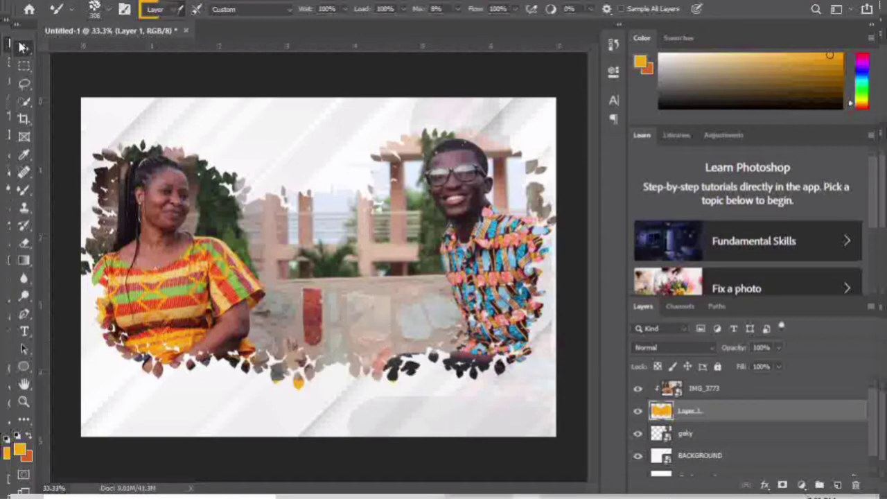
- Scale the IMG_3773 photo and its foliage layer together to 84.07% and center them horizontally on the flyer
{"action": "left_click", "coordinate": [714, 393]}
{"action": "left_click", "coordinate": [723, 412]}
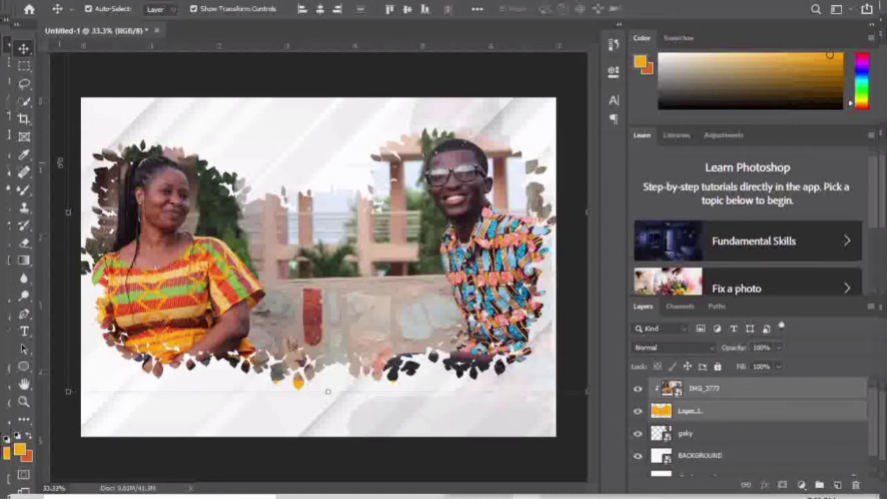
{"action": "left_click_drag", "start_coordinate": [69, 213], "coordinate": [150, 219]}
{"action": "left_click_drag", "start_coordinate": [380, 237], "coordinate": [345, 234]}
{"action": "key", "text": "Return"}
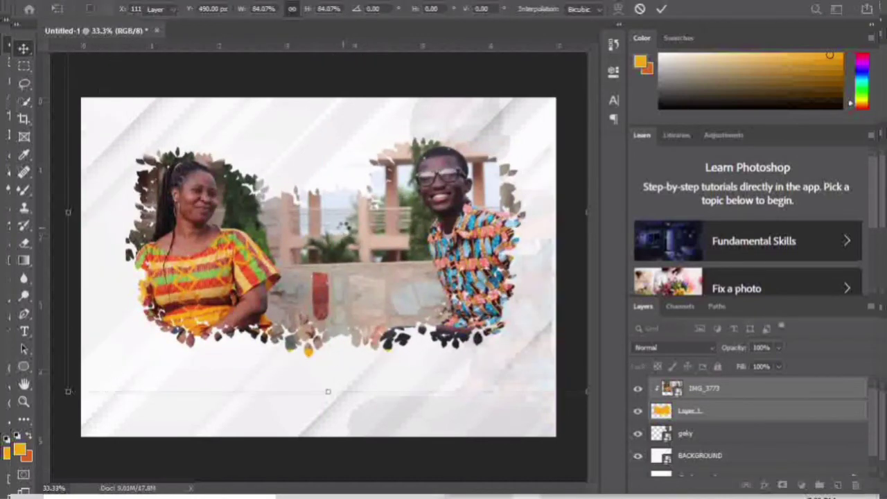
- Nudge the faded geky cut-out and the BACKGROUND image slightly to the right, bringing the background up to the canvas's right edge
{"action": "left_click", "coordinate": [716, 435]}
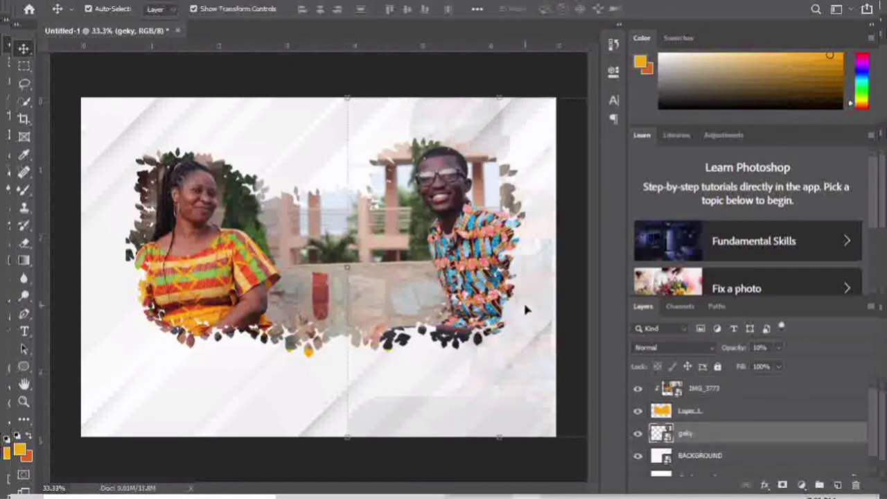
{"action": "key", "text": "shift+Right"}
{"action": "key", "text": "shift+Right"}
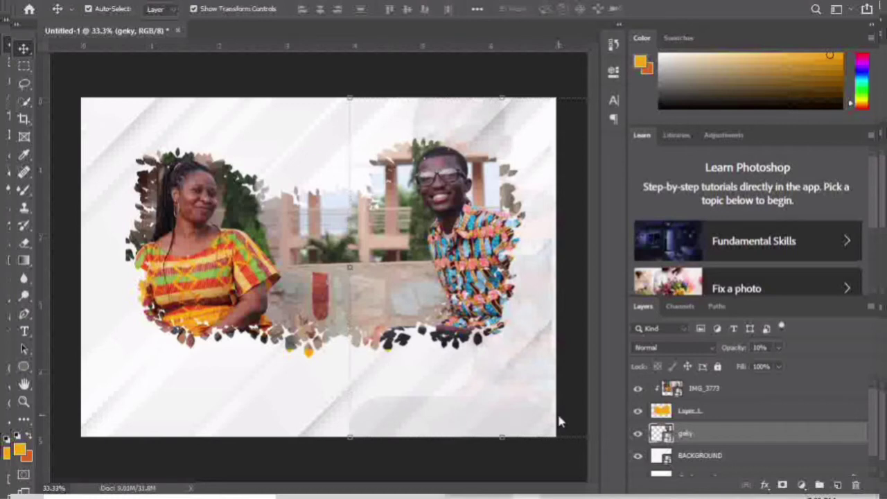
{"action": "left_click", "coordinate": [165, 402]}
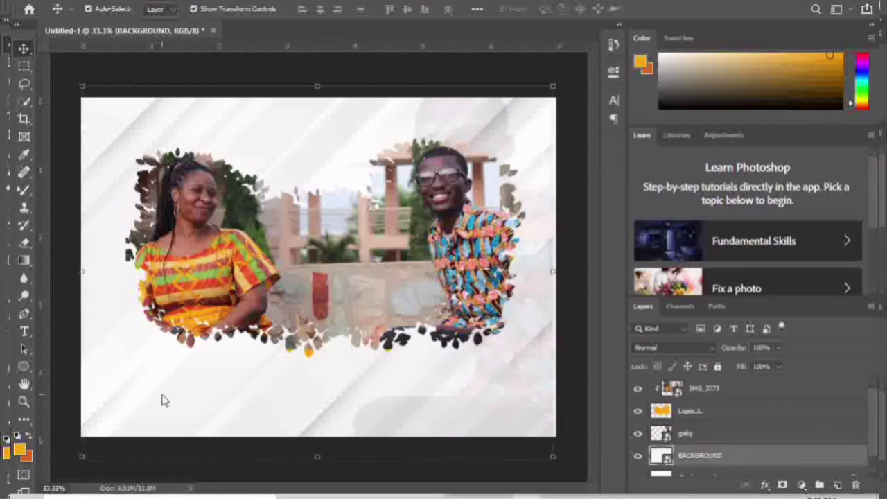
{"action": "key", "text": "shift+Right"}
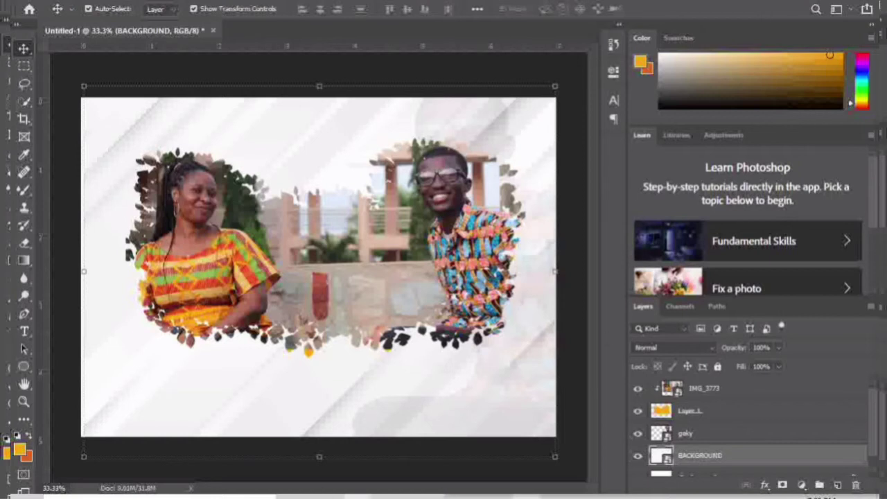
- Place the InShot_20210511_112718575 logo image on the flyer as the topmost layer and rasterize it
{"action": "key", "text": "alt+Tab"}
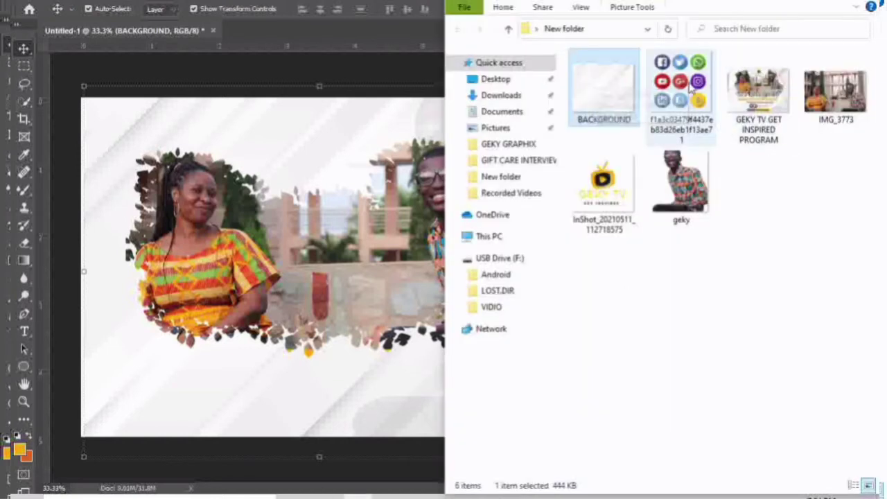
{"action": "left_click_drag", "start_coordinate": [604, 197], "coordinate": [313, 257]}
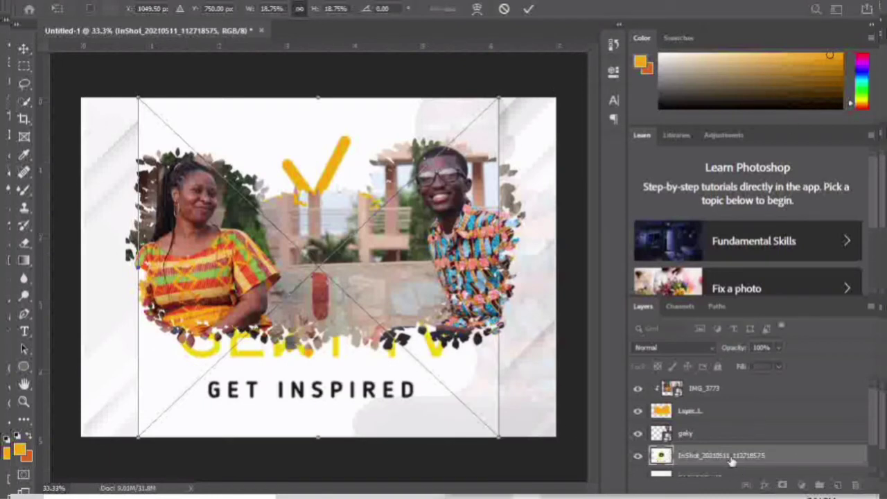
{"action": "left_click_drag", "start_coordinate": [732, 462], "coordinate": [718, 386]}
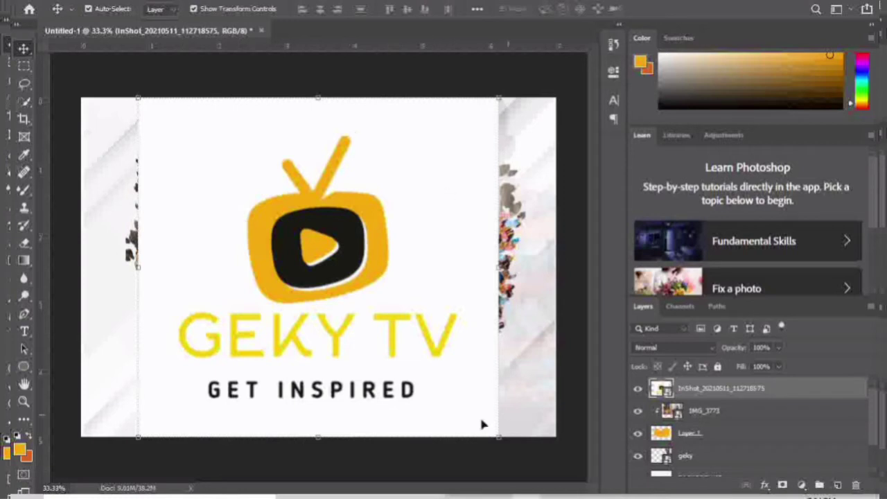
{"action": "right_click", "coordinate": [723, 389]}
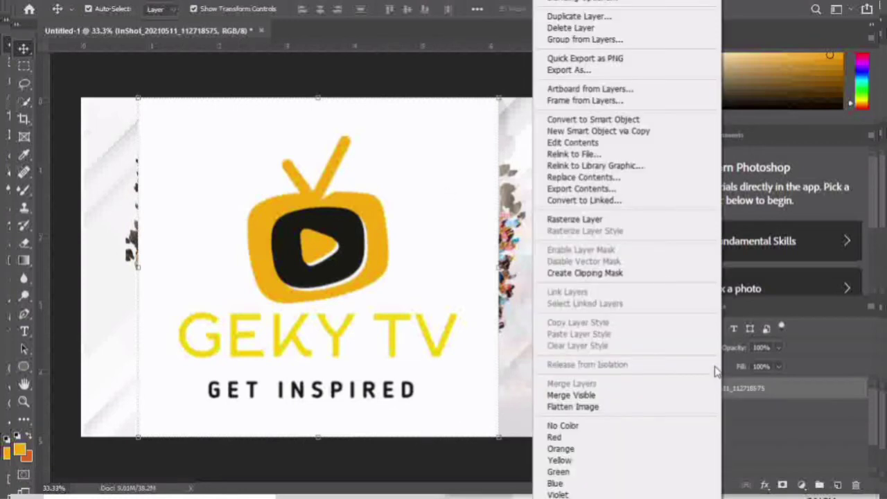
{"action": "left_click", "coordinate": [569, 220]}
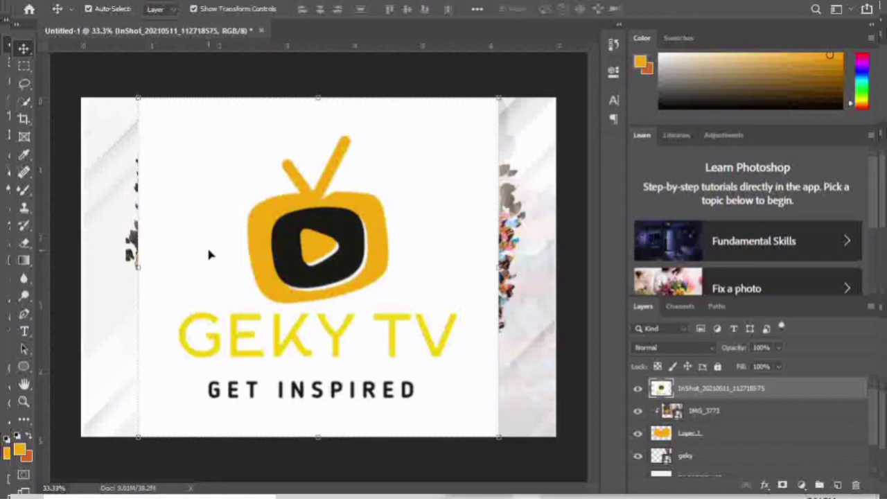
- Try to brush away the logo's white background beside the TV symbol with the Eraser
{"action": "left_click", "coordinate": [25, 244]}
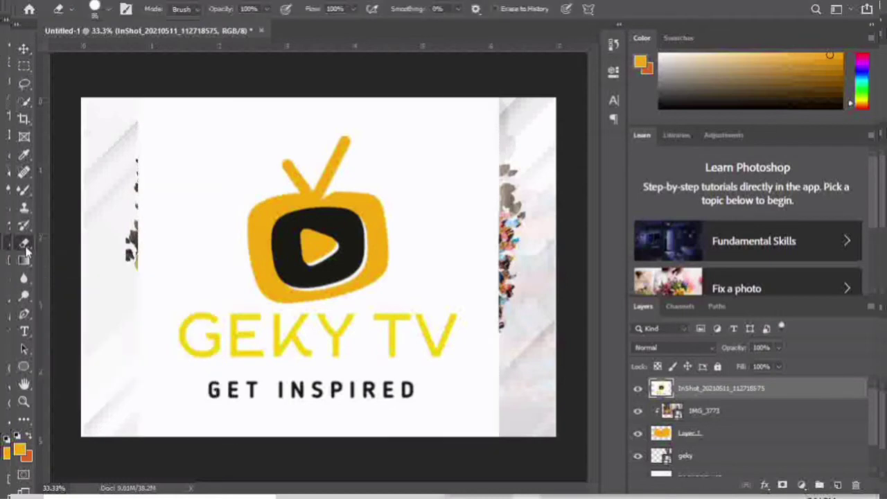
{"action": "left_click", "coordinate": [177, 208]}
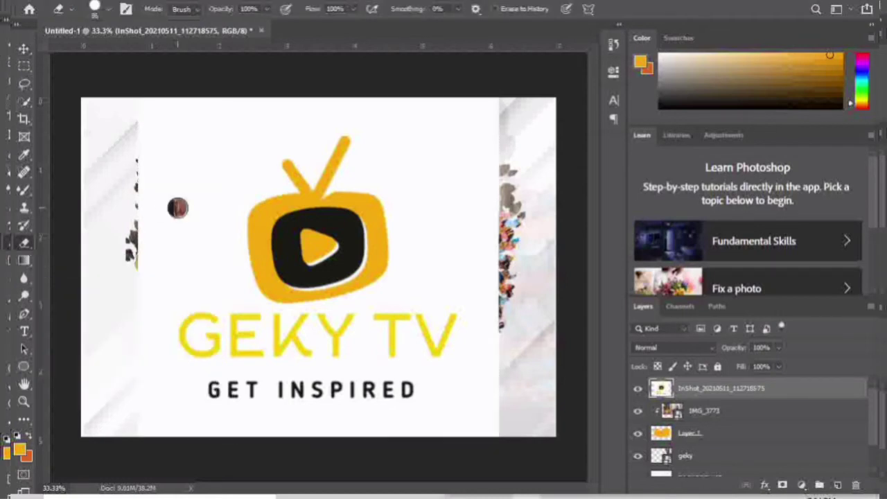
{"action": "left_click", "coordinate": [229, 171]}
{"action": "mouse_move", "coordinate": [208, 132]}
{"action": "left_mouse_down"}
{"action": "mouse_move", "coordinate": [229, 253]}
{"action": "mouse_move", "coordinate": [208, 167]}
{"action": "left_mouse_up"}
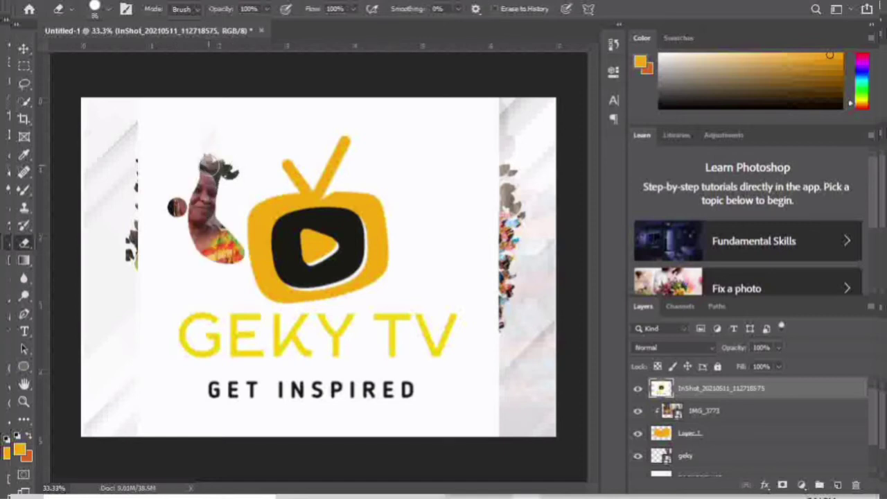
- Remove the white background around the GEKY TV logo with the Magic Eraser at tolerance 32, contiguous
{"action": "right_click", "coordinate": [25, 243]}
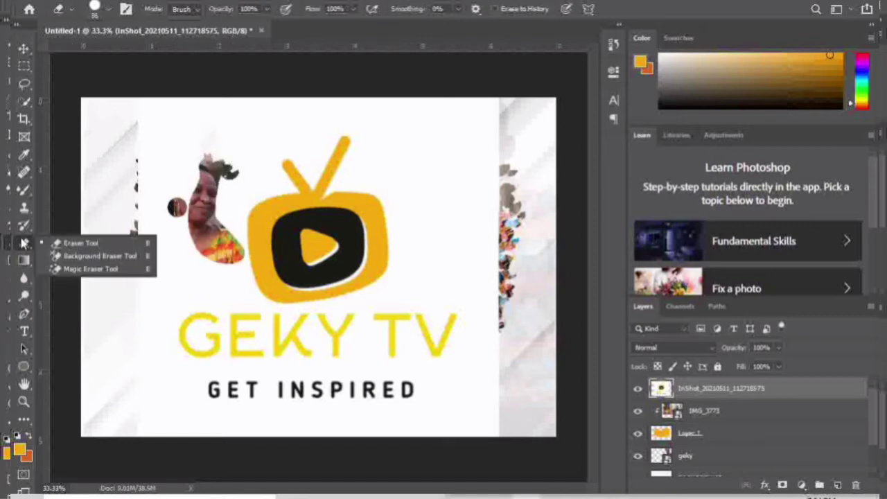
{"action": "left_click", "coordinate": [73, 270]}
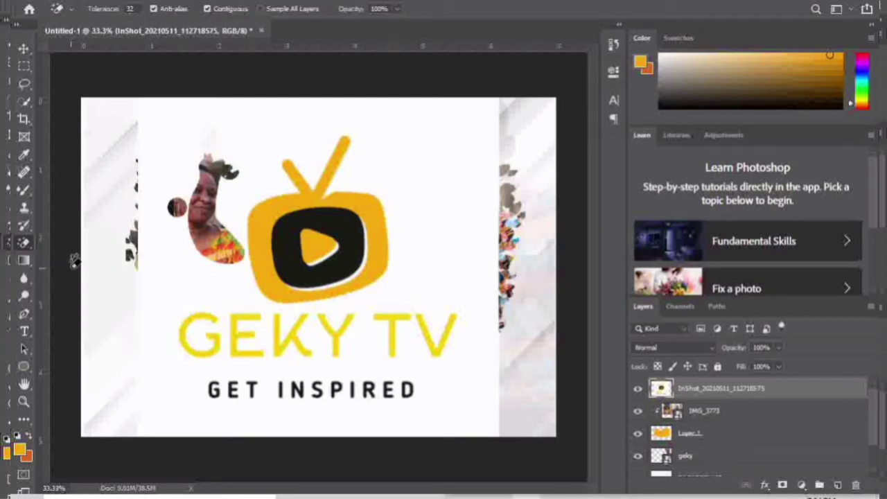
{"action": "left_click", "coordinate": [176, 290]}
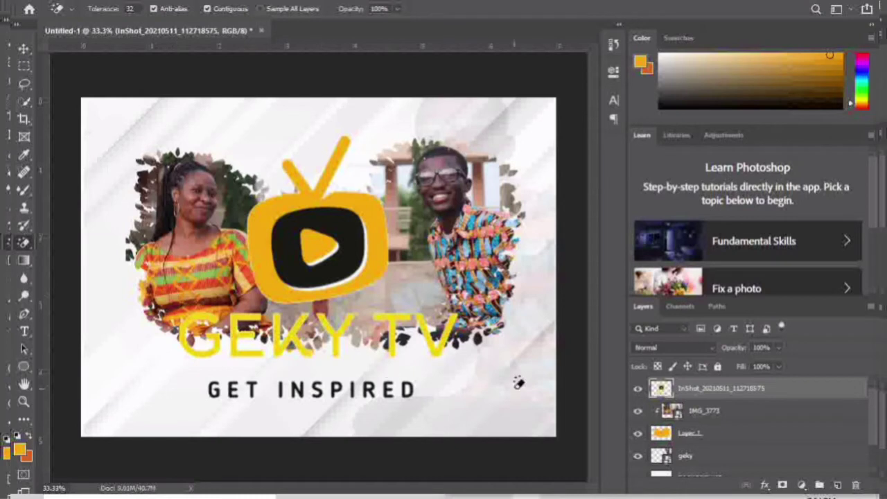
- Scale the GEKY TV logo to 31.27% and center it near the flyer's top edge, between the two people
{"action": "left_click", "coordinate": [21, 50]}
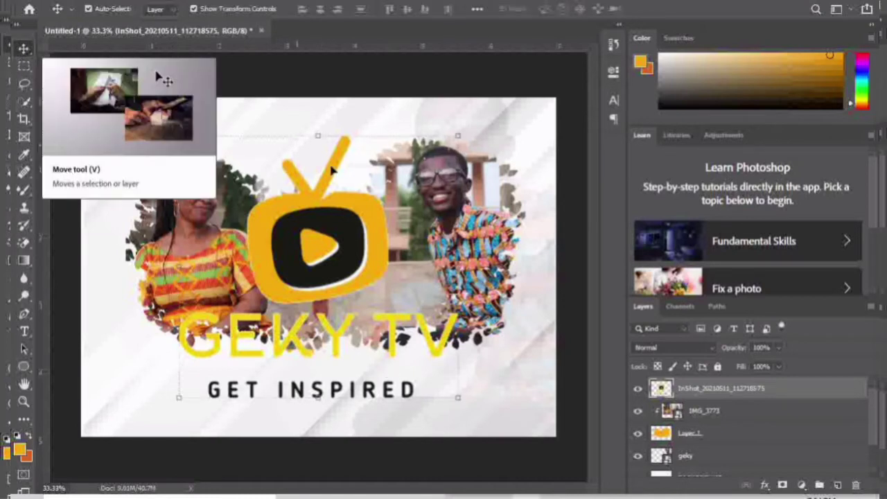
{"action": "left_click_drag", "start_coordinate": [176, 135], "coordinate": [326, 257]}
{"action": "left_click_drag", "start_coordinate": [398, 318], "coordinate": [330, 145]}
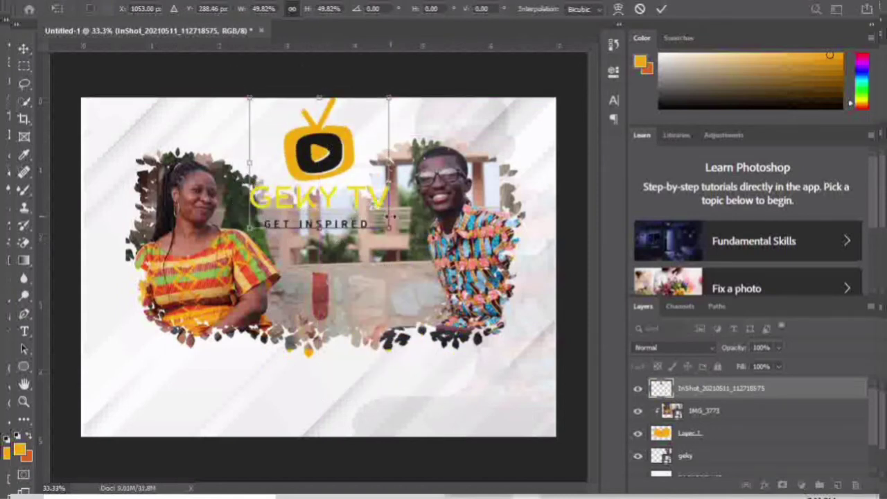
{"action": "left_click_drag", "start_coordinate": [390, 227], "coordinate": [338, 179]}
{"action": "left_click_drag", "start_coordinate": [303, 142], "coordinate": [330, 149]}
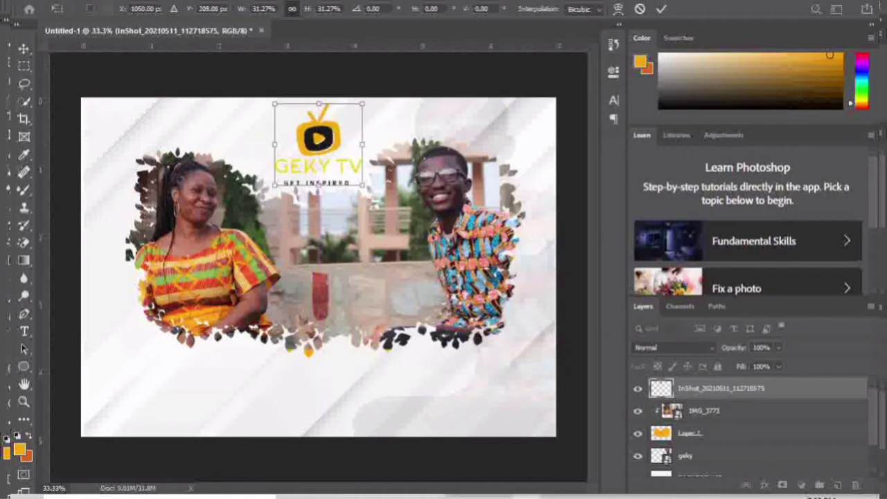
{"action": "left_click", "coordinate": [662, 9]}
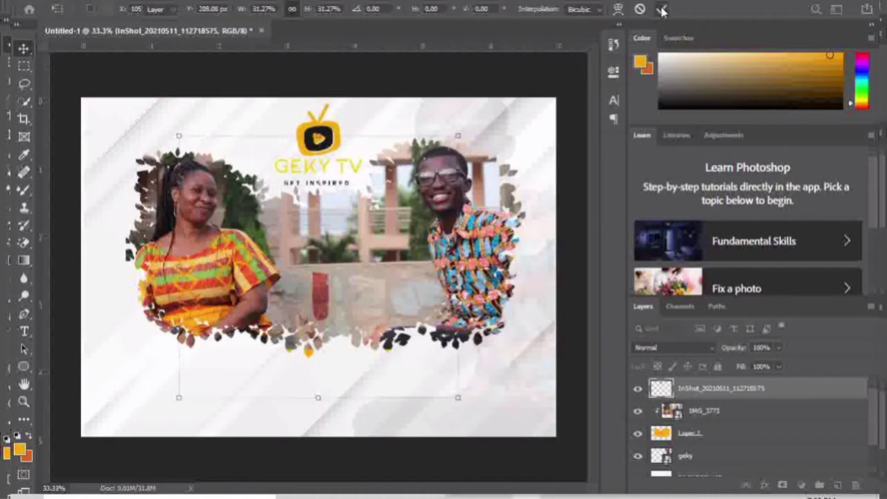
- Nudge the IMG_3773 photo slightly down within its foliage mask
{"action": "left_click", "coordinate": [251, 237]}
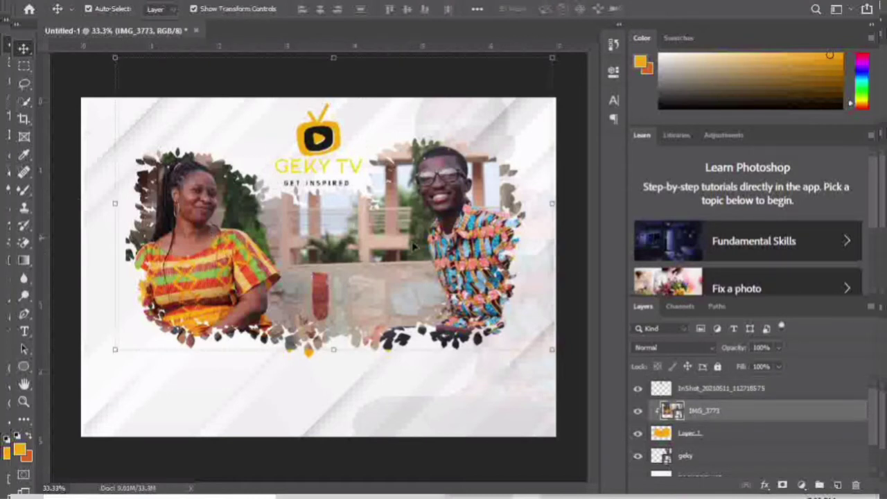
{"action": "key", "text": "Down"}
{"action": "key", "text": "Down"}
{"action": "key", "text": "Down"}
{"action": "key", "text": "Down"}
{"action": "key", "text": "Down"}
{"action": "key", "text": "Down"}
{"action": "key", "text": "Down"}
{"action": "key", "text": "Down"}
{"action": "key", "text": "Down"}
{"action": "key", "text": "Down"}
{"action": "key", "text": "Down"}
{"action": "key", "text": "Down"}
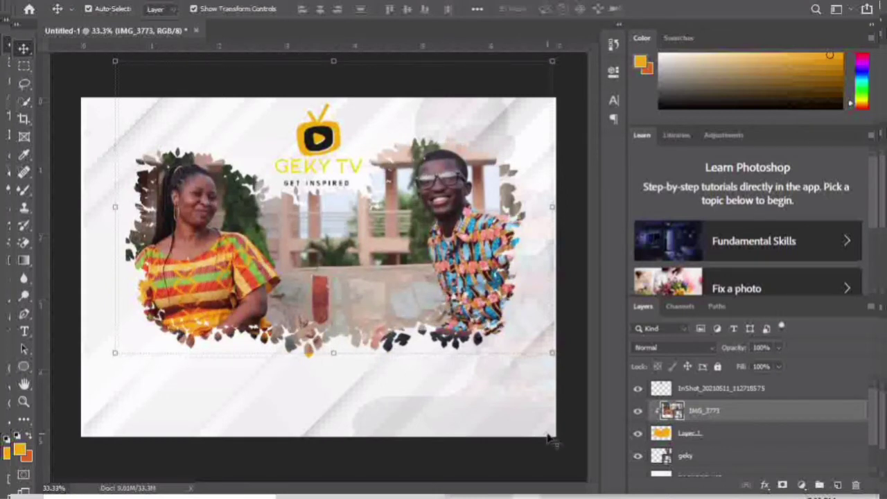
- Nudge the Layer 1 foliage shape up so the masked photo area sits higher on the flyer
{"action": "left_click", "coordinate": [730, 437]}
{"action": "key", "text": "Up"}
{"action": "key", "text": "Up"}
{"action": "key", "text": "Up"}
{"action": "key", "text": "Up"}
{"action": "key", "text": "Up"}
{"action": "key", "text": "Up"}
{"action": "key", "text": "Up"}
{"action": "key", "text": "Up"}
{"action": "key", "text": "Up"}
{"action": "key", "text": "Up"}
{"action": "key", "text": "Up"}
{"action": "key", "text": "Up"}
{"action": "key", "text": "Up"}
{"action": "key", "text": "Up"}
{"action": "key", "text": "Up"}
{"action": "key", "text": "Up"}
{"action": "key", "text": "Up"}
{"action": "key", "text": "Up"}
{"action": "key", "text": "Up"}
{"action": "key", "text": "Up"}
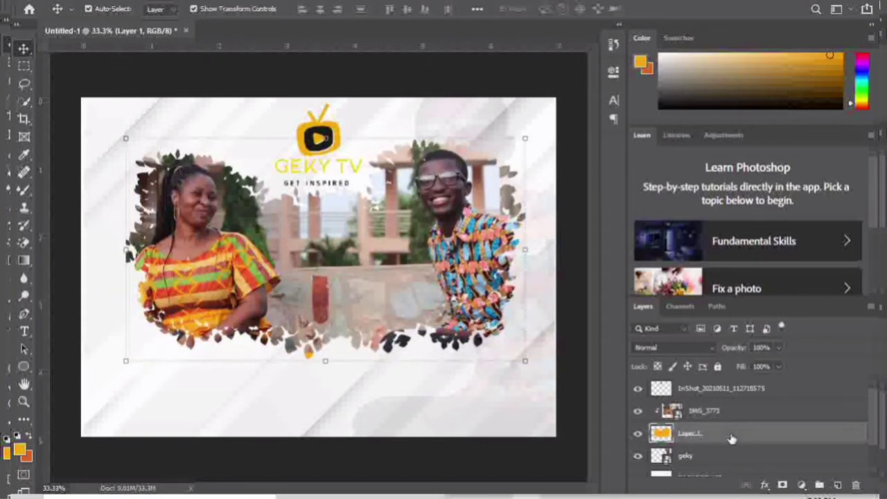
{"action": "key", "text": "Up"}
{"action": "key", "text": "Up"}
{"action": "key", "text": "Up"}
{"action": "key", "text": "Up"}
{"action": "key", "text": "Up"}
{"action": "key", "text": "Up"}
{"action": "key", "text": "Up"}
{"action": "key", "text": "Up"}
{"action": "key", "text": "Up"}
{"action": "key", "text": "Up"}
{"action": "key", "text": "Up"}
{"action": "key", "text": "Up"}
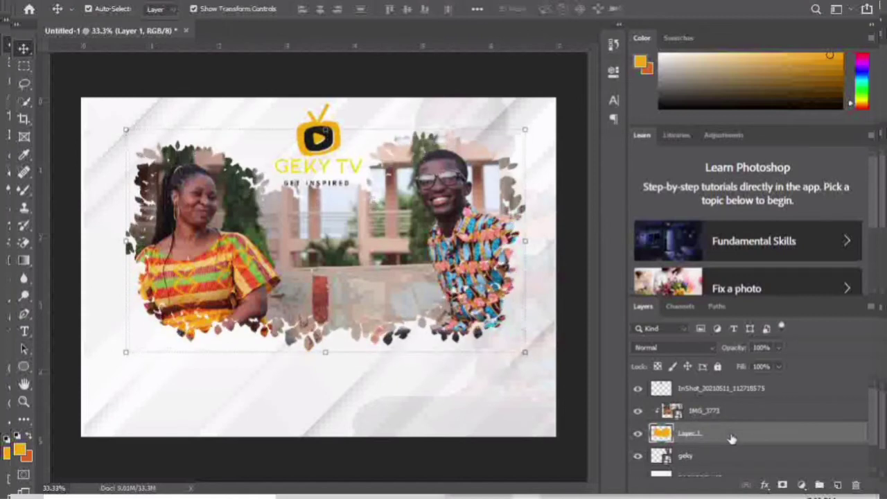
- Add the text GET INSPIRED in Agent Orange across the photo's lower edge and bring its layer to the top
{"action": "left_click", "coordinate": [368, 382]}
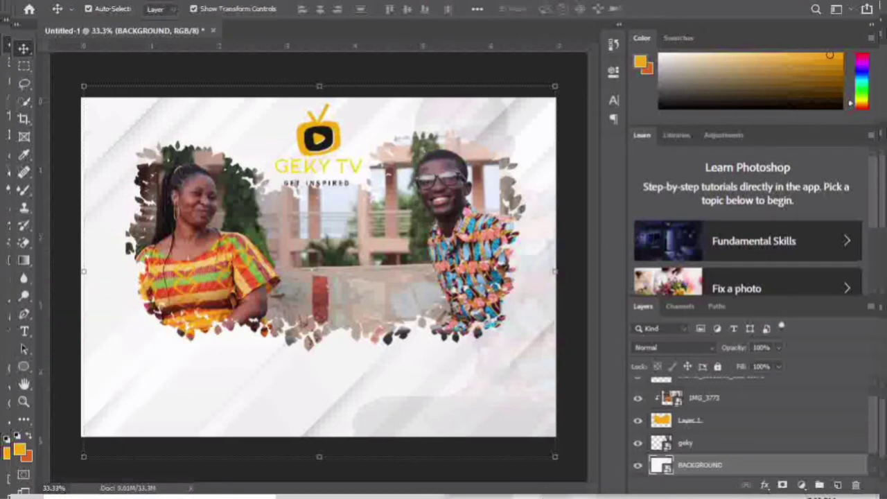
{"action": "mouse_move", "coordinate": [638, 496]}
{"action": "left_click", "coordinate": [638, 416]}
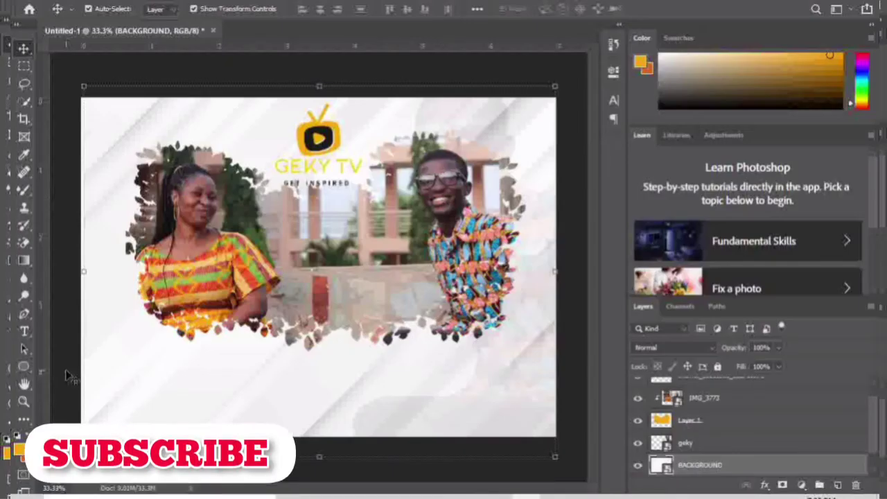
{"action": "left_click", "coordinate": [25, 331]}
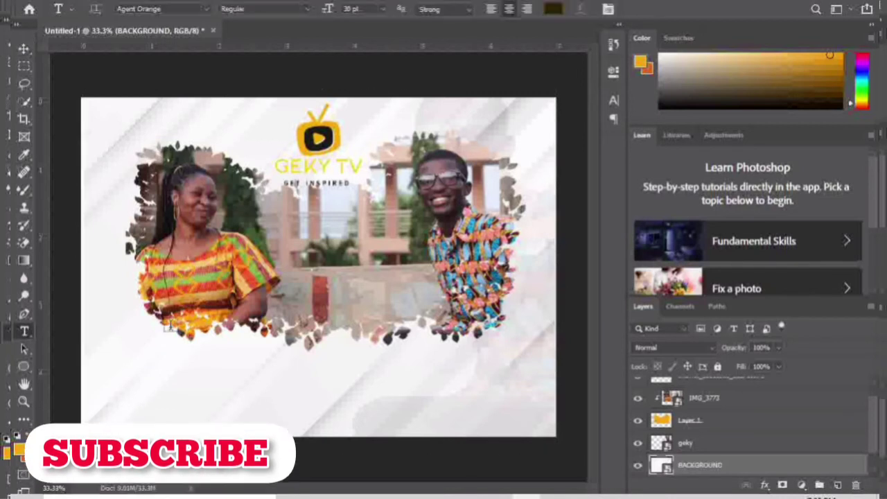
{"action": "left_click", "coordinate": [256, 342]}
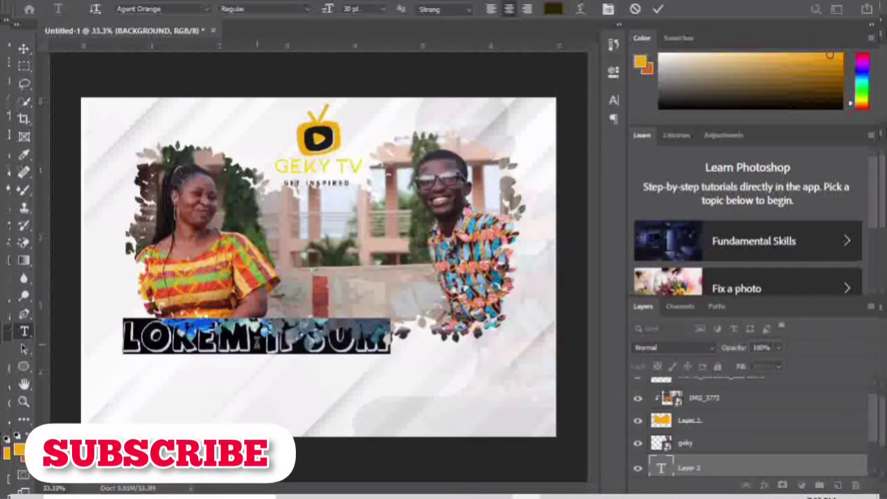
{"action": "type", "text": "GET INSPIRE"}
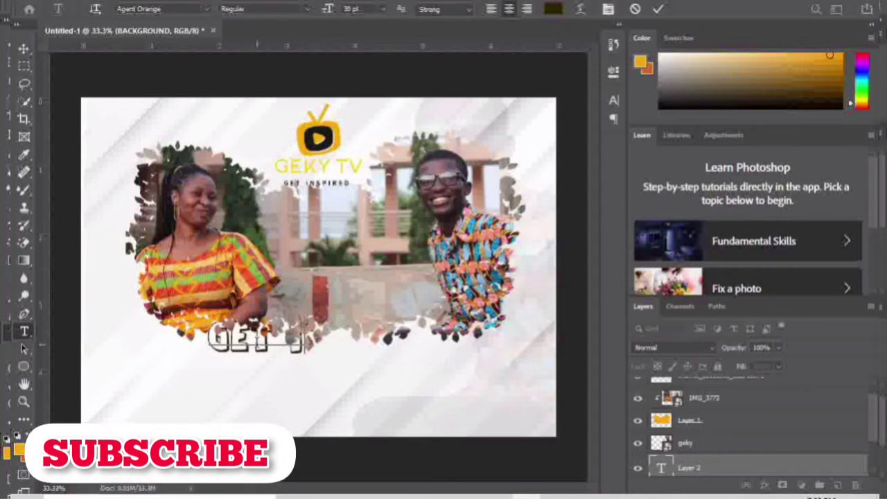
{"action": "type", "text": "D"}
{"action": "key", "text": "ctrl+a"}
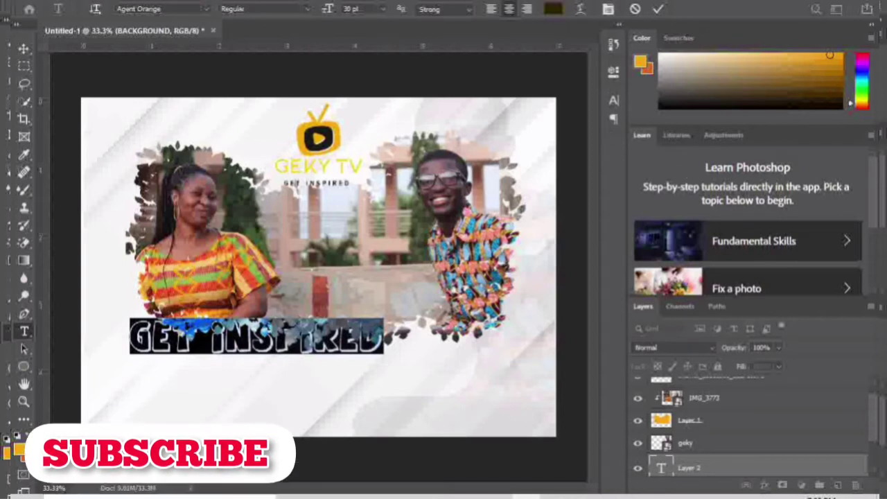
{"action": "left_click", "coordinate": [659, 10]}
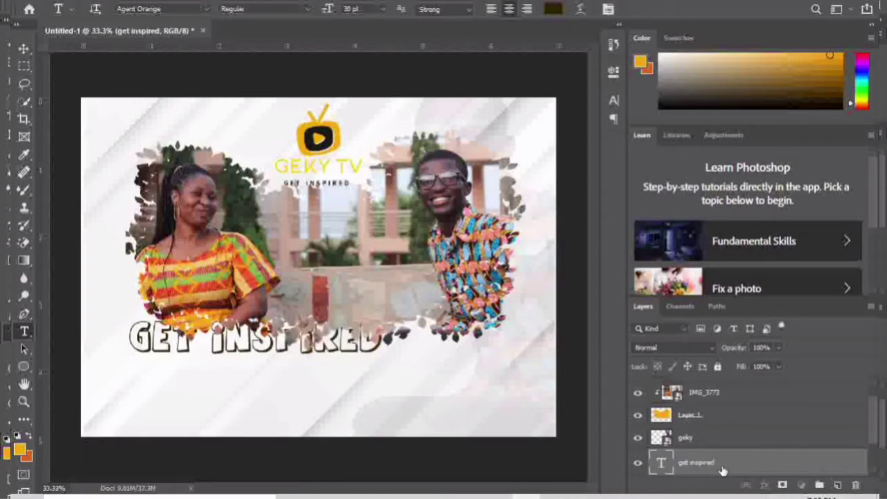
{"action": "left_click_drag", "start_coordinate": [723, 471], "coordinate": [711, 392]}
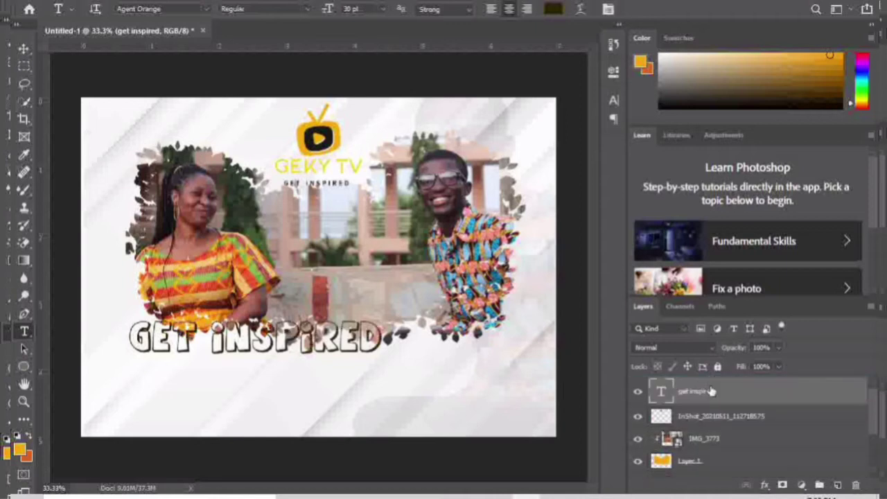
- Scale the GET INSPIRED text to 123.38% and center it horizontally over the photo's lower leafy edge
{"action": "left_click", "coordinate": [23, 50]}
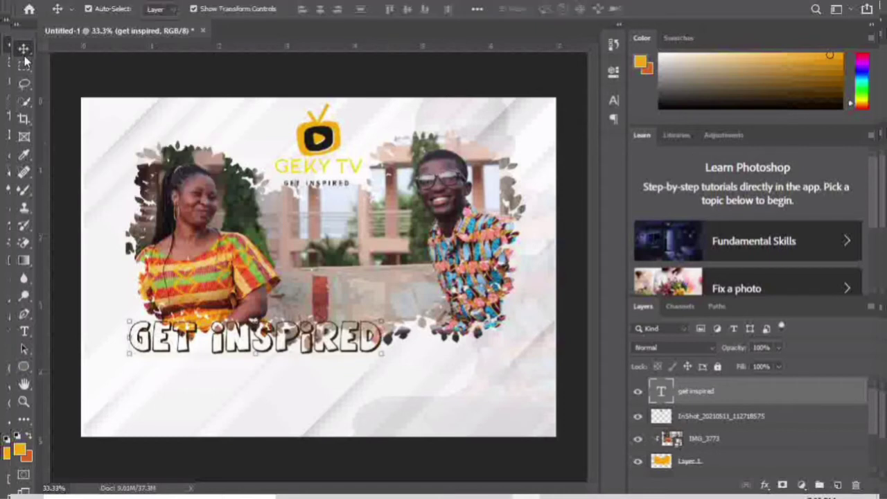
{"action": "left_click_drag", "start_coordinate": [354, 350], "coordinate": [490, 340]}
{"action": "key", "text": "ctrl+t"}
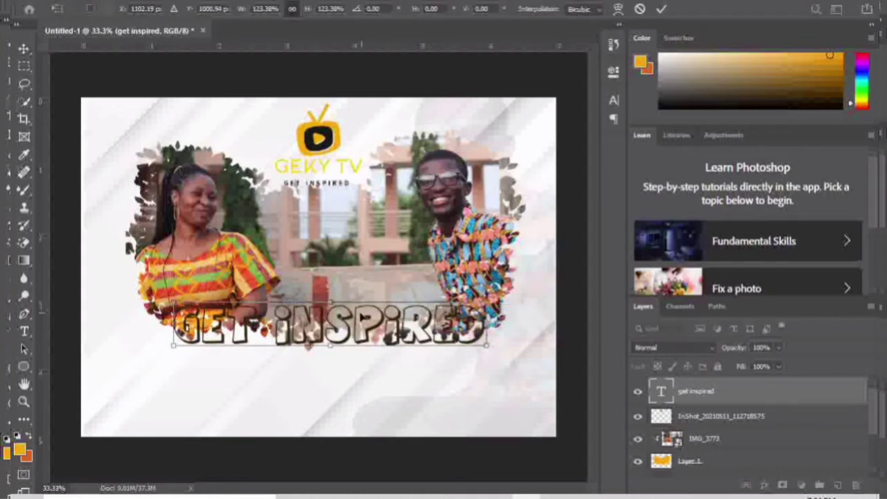
{"action": "left_click_drag", "start_coordinate": [361, 316], "coordinate": [349, 322]}
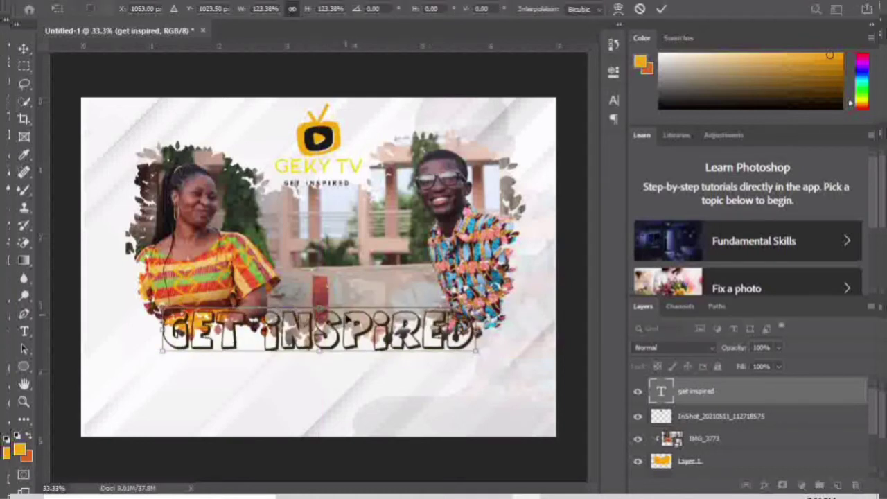
{"action": "left_click", "coordinate": [664, 9]}
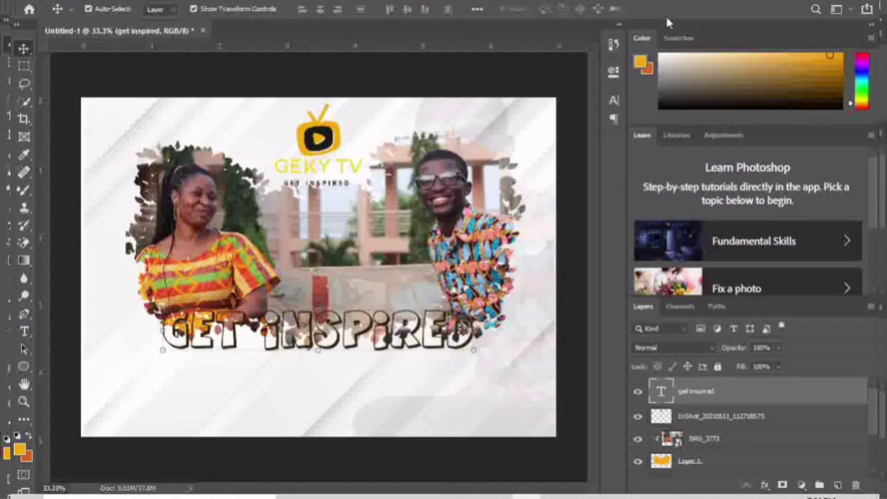
- Add a drop shadow and a white stroke to the GET INSPIRED text layer
{"action": "right_click", "coordinate": [696, 392]}
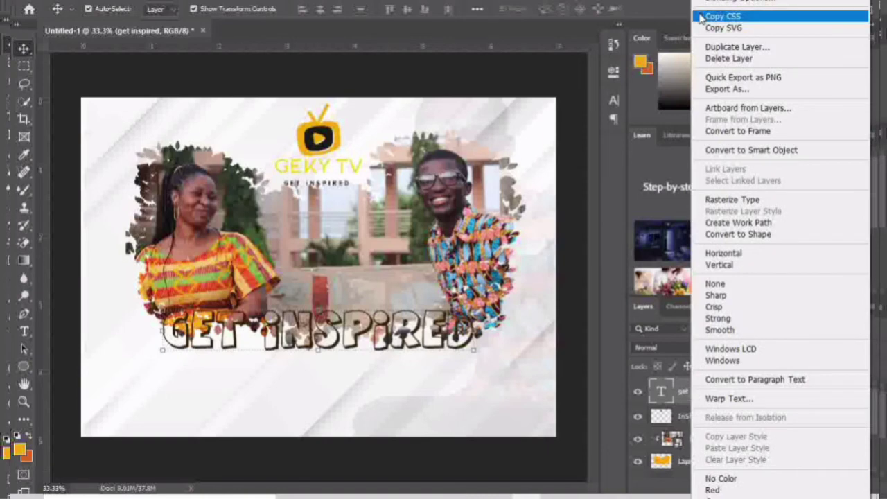
{"action": "left_click", "coordinate": [721, 5]}
{"action": "key", "text": "h"}
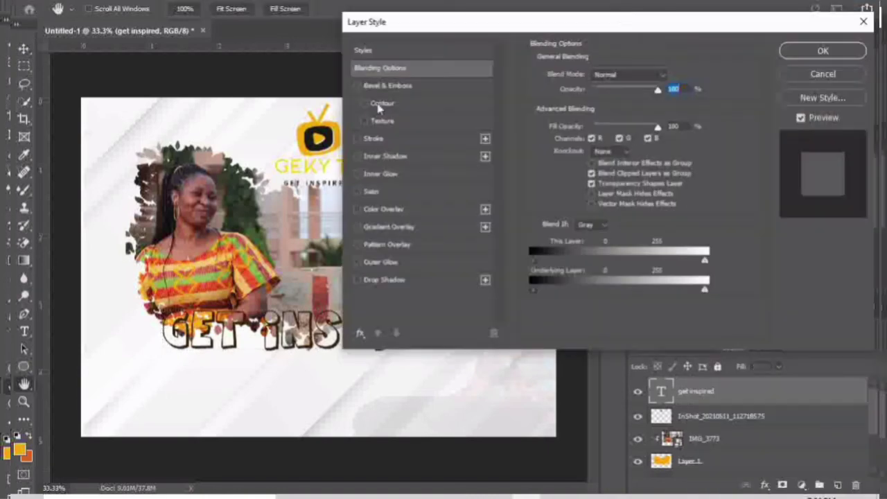
{"action": "left_click", "coordinate": [357, 280]}
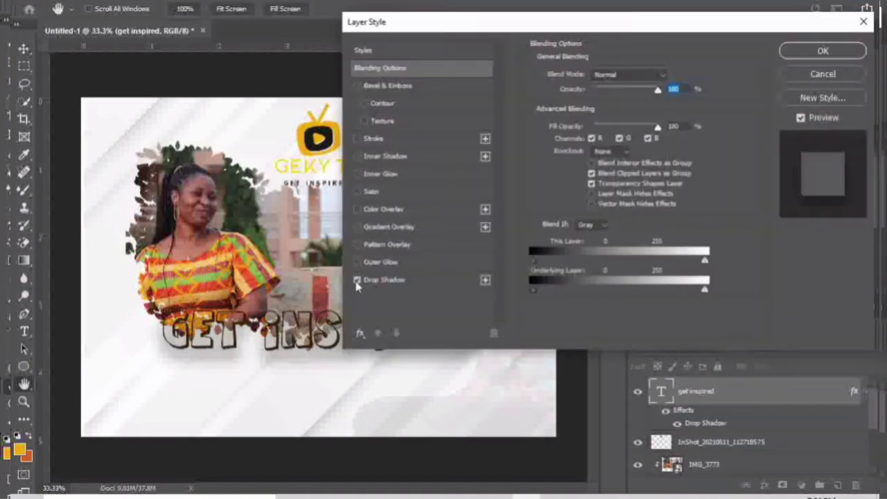
{"action": "left_click", "coordinate": [358, 140]}
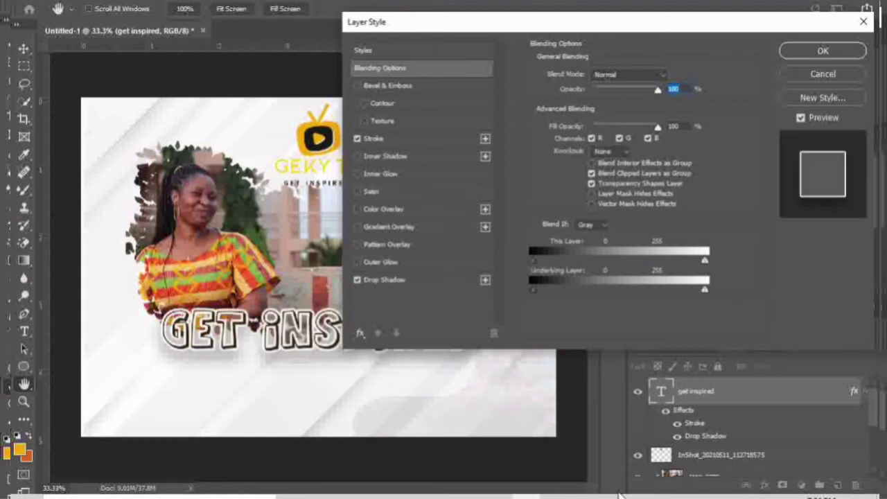
- Tighten the GET INSPIRED drop shadow with a shorter distance, 9% spread and 10 px size, and apply the layer style
{"action": "left_click", "coordinate": [388, 280]}
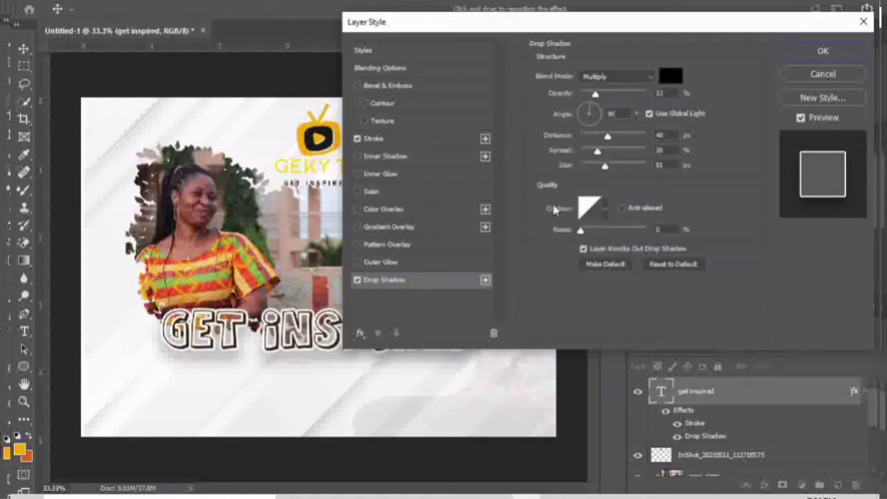
{"action": "left_click_drag", "start_coordinate": [591, 168], "coordinate": [597, 136]}
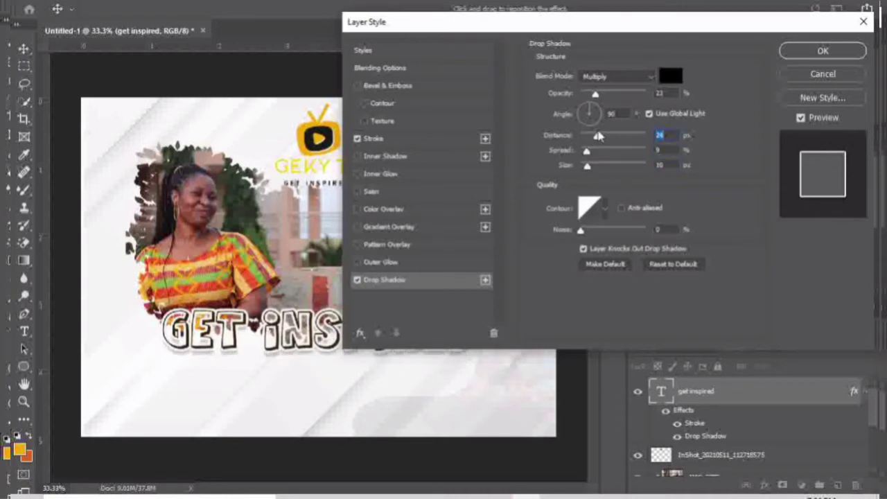
{"action": "left_click", "coordinate": [822, 52]}
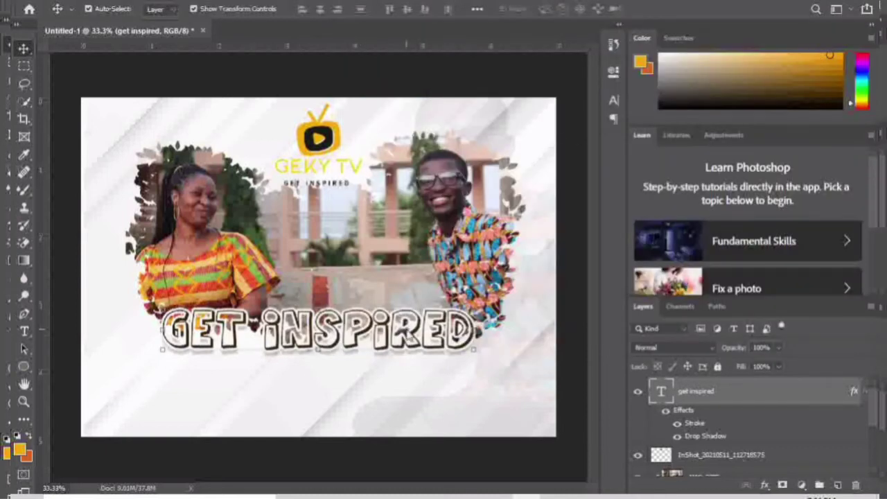
- Paint extra foliage on Layer 1 with the leafy brush to reveal more of the photo above the woman's head
{"action": "left_click", "coordinate": [335, 201]}
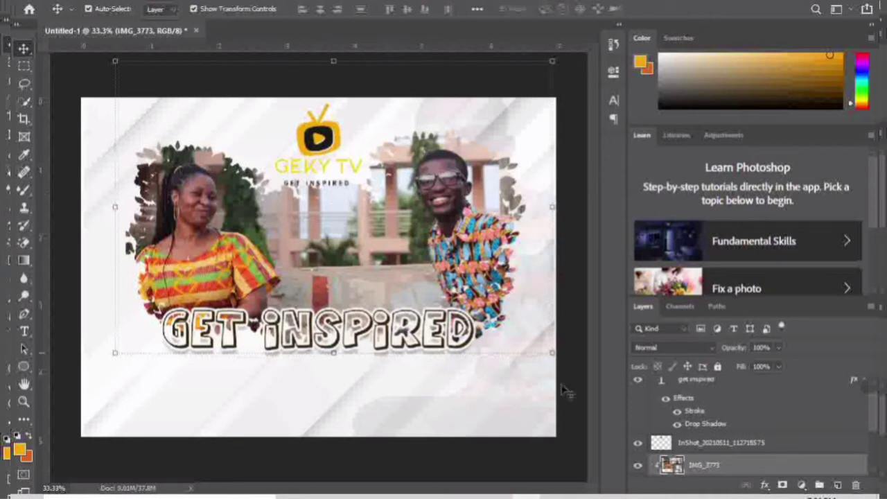
{"action": "scroll", "coordinate": [875, 476], "scroll_direction": "down", "scroll_amount": 3}
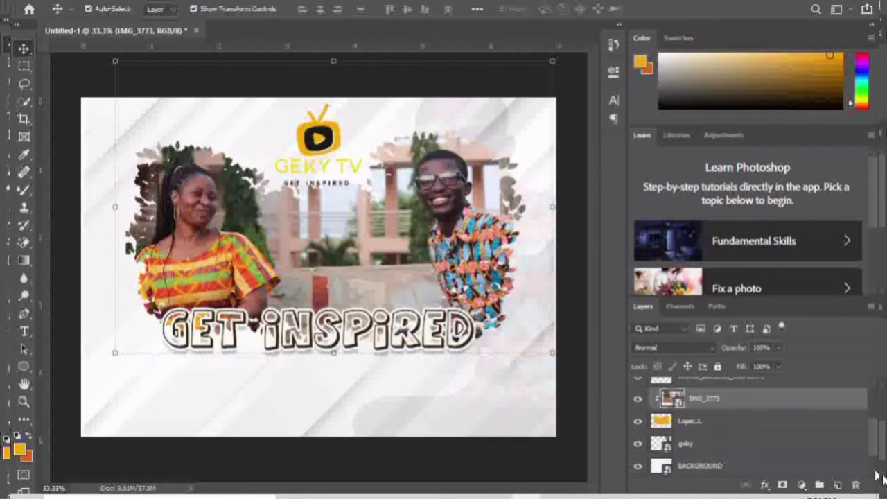
{"action": "left_click", "coordinate": [739, 421]}
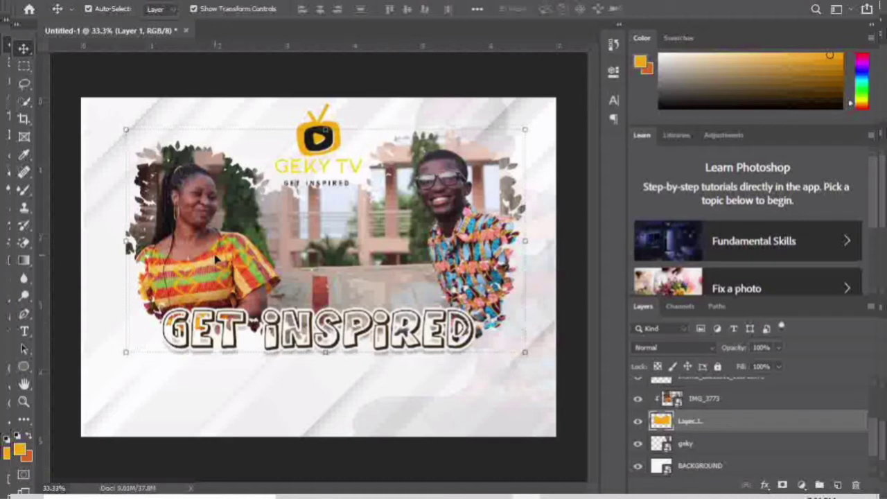
{"action": "left_click", "coordinate": [24, 189]}
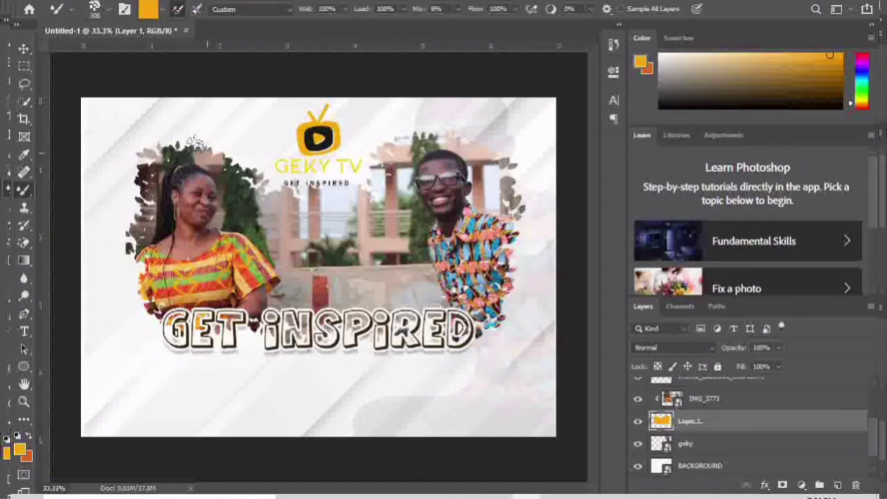
{"action": "mouse_move", "coordinate": [206, 146]}
{"action": "left_mouse_down"}
{"action": "mouse_move", "coordinate": [237, 163]}
{"action": "mouse_move", "coordinate": [246, 156]}
{"action": "mouse_move", "coordinate": [182, 135]}
{"action": "mouse_move", "coordinate": [180, 118]}
{"action": "mouse_move", "coordinate": [165, 144]}
{"action": "left_mouse_up"}
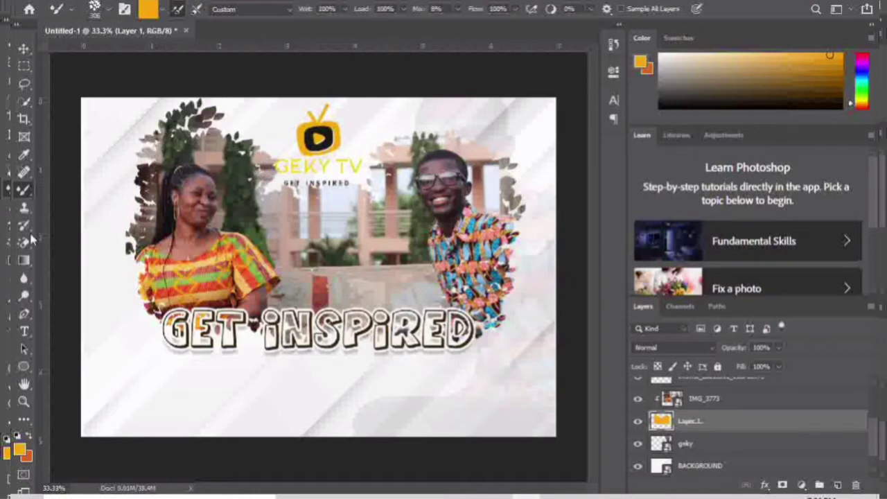
- Erase the leaves on Layer 1 that stick up too high above the woman's head with the Eraser tool
{"action": "left_click", "coordinate": [25, 242]}
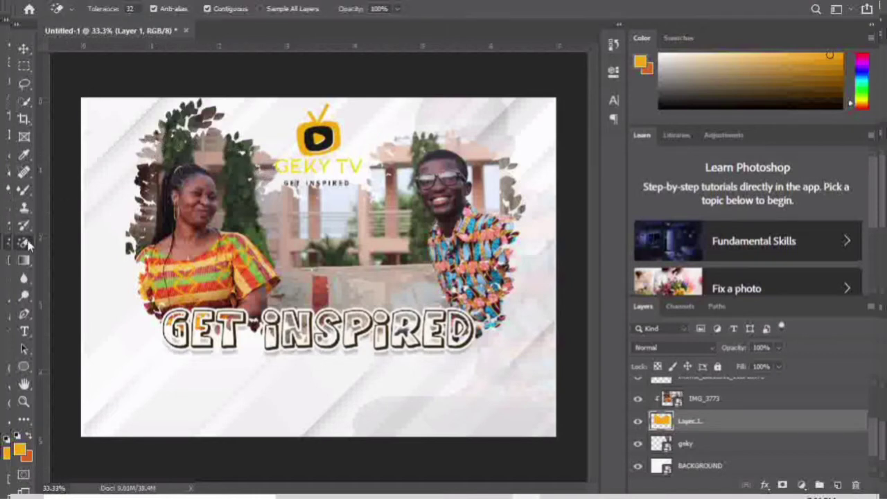
{"action": "right_click", "coordinate": [28, 242]}
{"action": "left_click", "coordinate": [59, 242]}
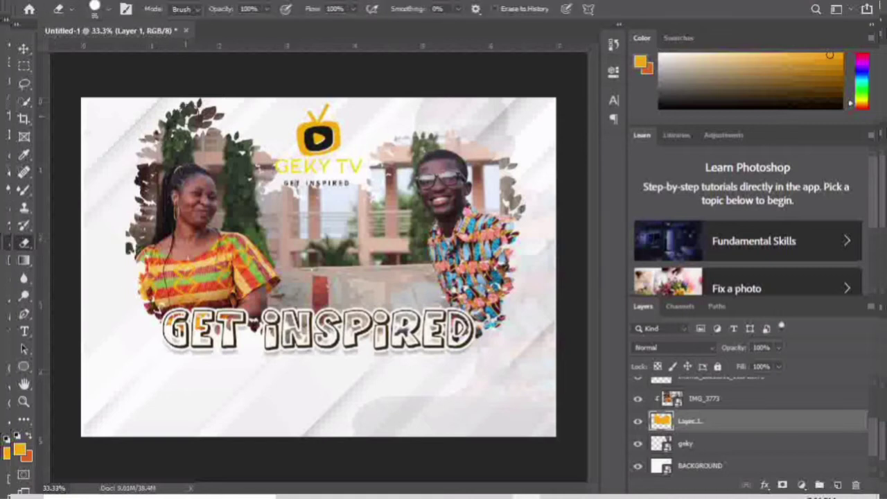
{"action": "mouse_move", "coordinate": [159, 118]}
{"action": "left_mouse_down"}
{"action": "mouse_move", "coordinate": [206, 109]}
{"action": "mouse_move", "coordinate": [208, 100]}
{"action": "mouse_move", "coordinate": [178, 110]}
{"action": "mouse_move", "coordinate": [187, 121]}
{"action": "mouse_move", "coordinate": [220, 115]}
{"action": "mouse_move", "coordinate": [198, 113]}
{"action": "left_mouse_up"}
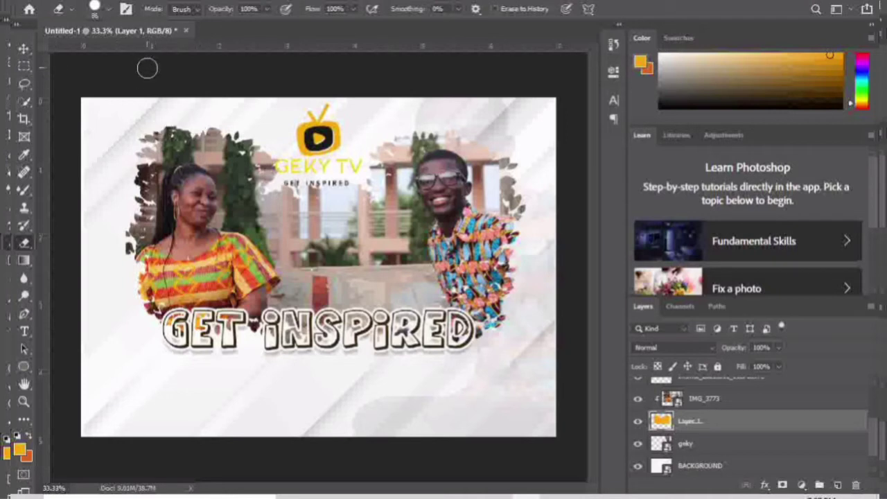
{"action": "left_click", "coordinate": [21, 48]}
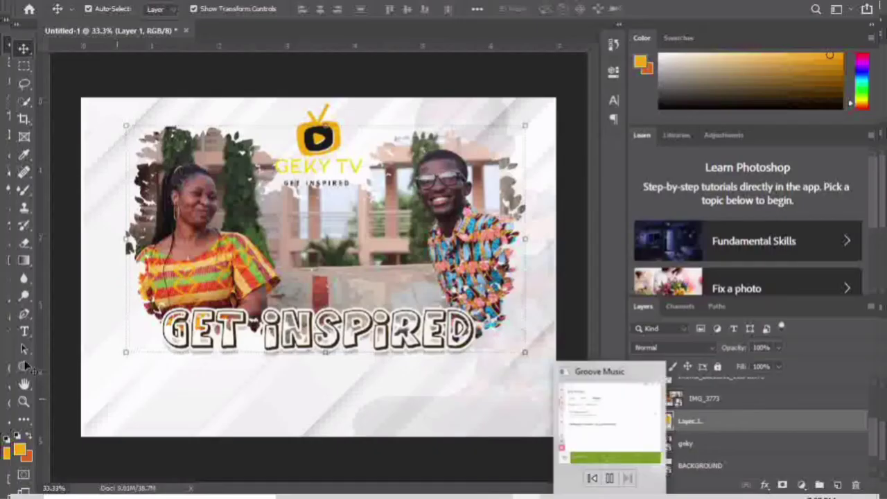
- Start a new Agent Orange text line below GET INSPIRED and bring its layer to the top of the stack
{"action": "left_click", "coordinate": [24, 331]}
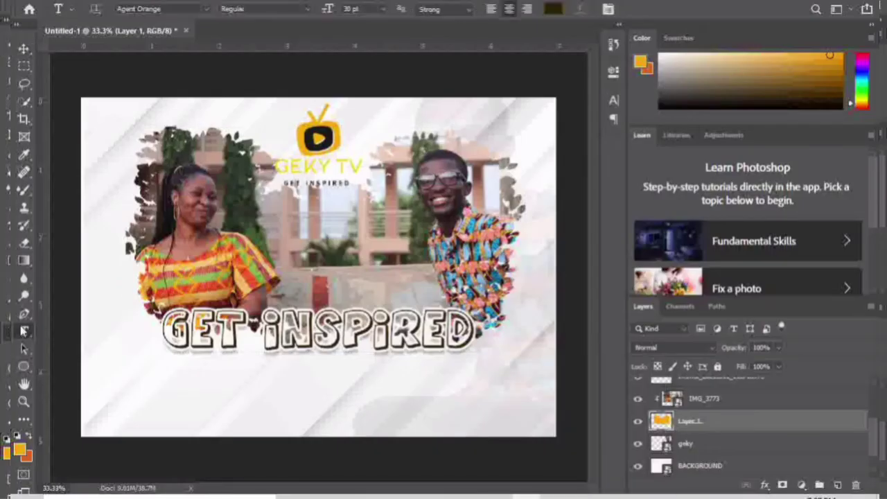
{"action": "left_click", "coordinate": [214, 375]}
{"action": "key", "text": "BackSpace"}
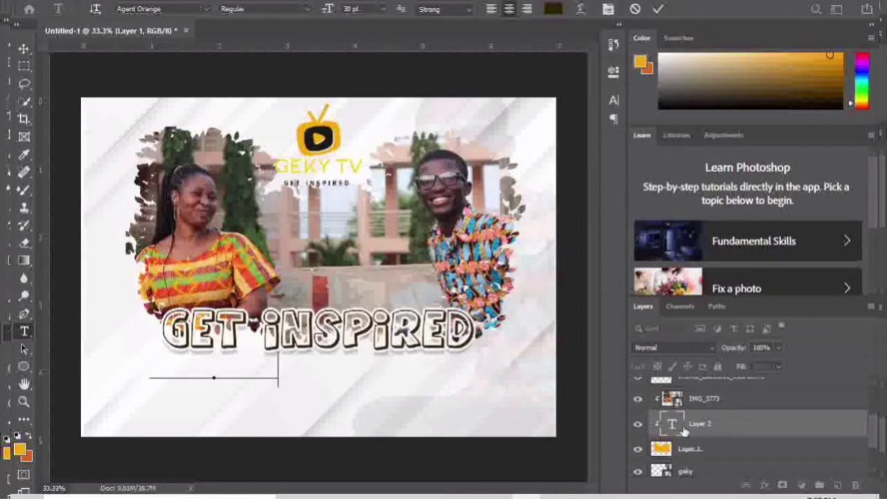
{"action": "mouse_move", "coordinate": [699, 427]}
{"action": "left_mouse_down"}
{"action": "mouse_move", "coordinate": [690, 422]}
{"action": "mouse_move", "coordinate": [688, 387]}
{"action": "mouse_move", "coordinate": [701, 386]}
{"action": "left_mouse_up"}
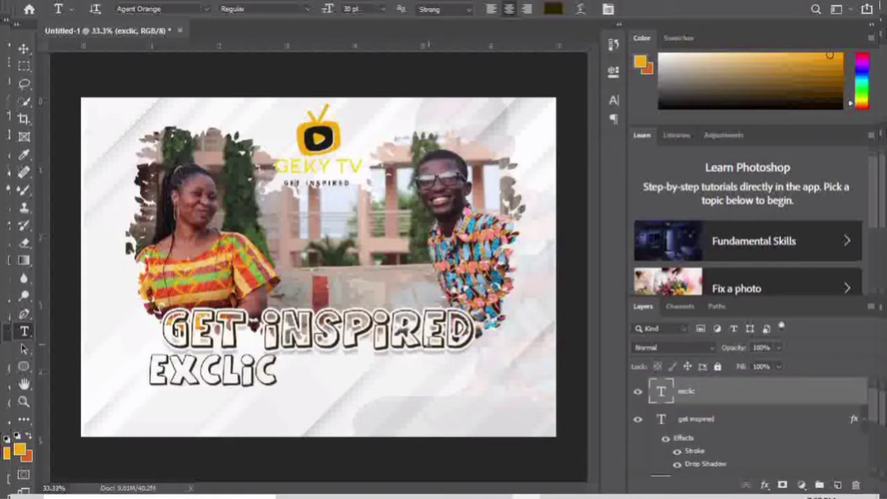
- Correct and complete the new text line to read EXCLUSIVE INTERVIEW
{"action": "left_click", "coordinate": [280, 374]}
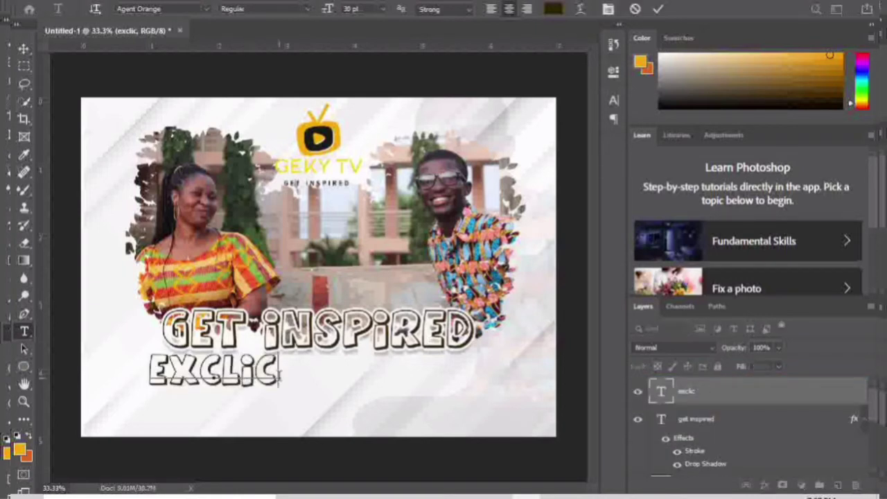
{"action": "key", "text": "BackSpace"}
{"action": "key", "text": "BackSpace"}
{"action": "type", "text": "usi"}
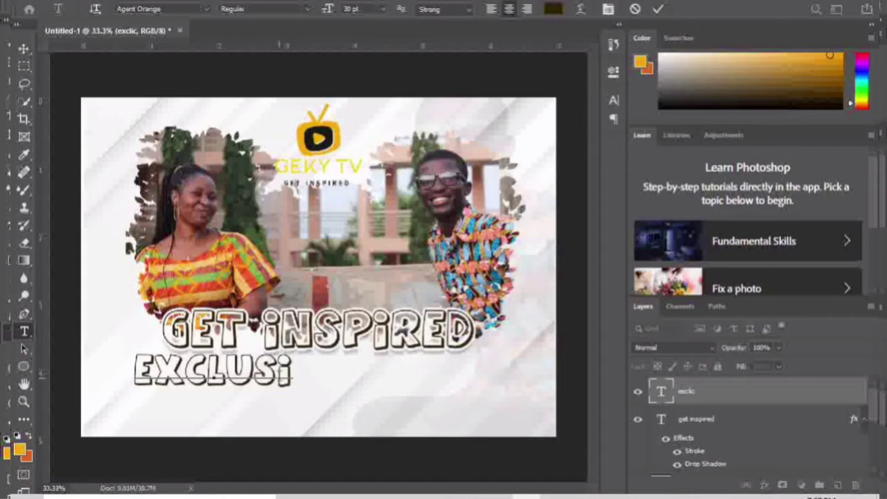
{"action": "type", "text": "ve inte"}
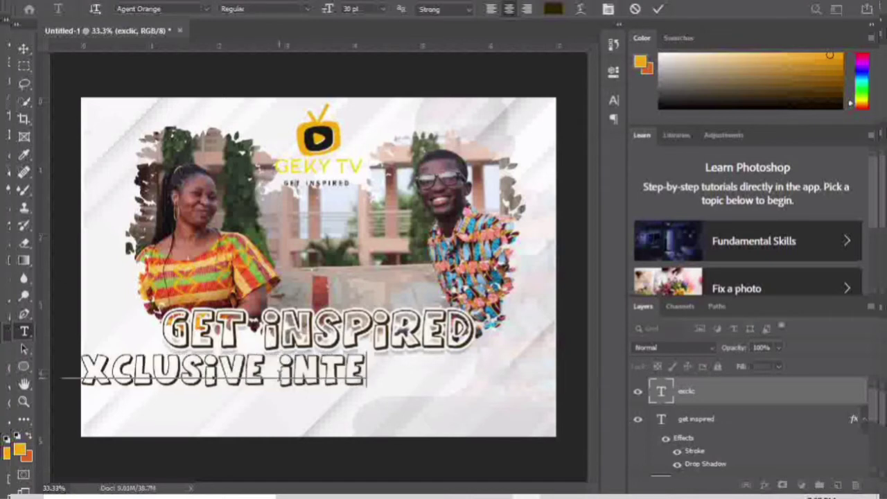
{"action": "type", "text": "view"}
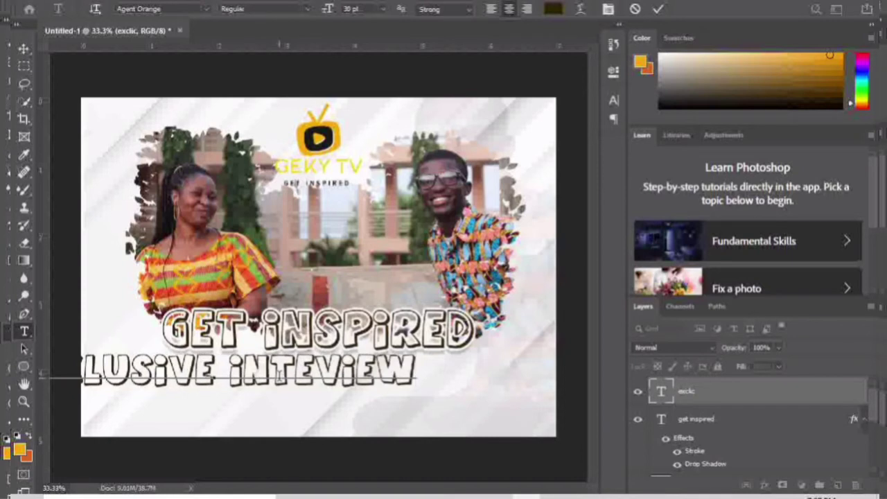
{"action": "key", "text": "Left"}
{"action": "key", "text": "Left"}
{"action": "key", "text": "Left"}
{"action": "key", "text": "Left"}
{"action": "type", "text": "r"}
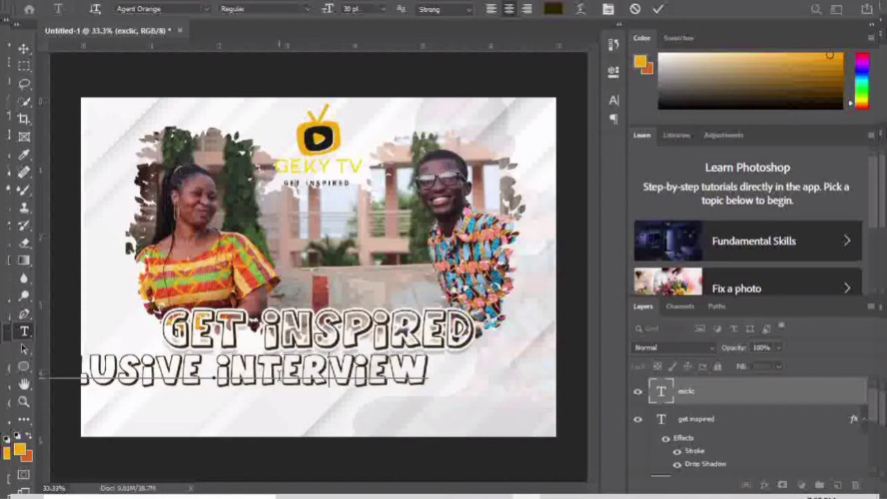
{"action": "key", "text": "BackSpace"}
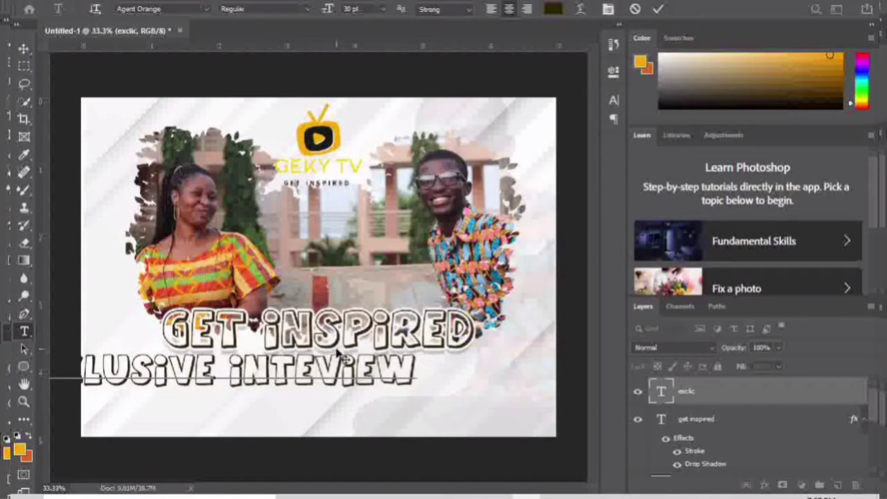
{"action": "type", "text": "r"}
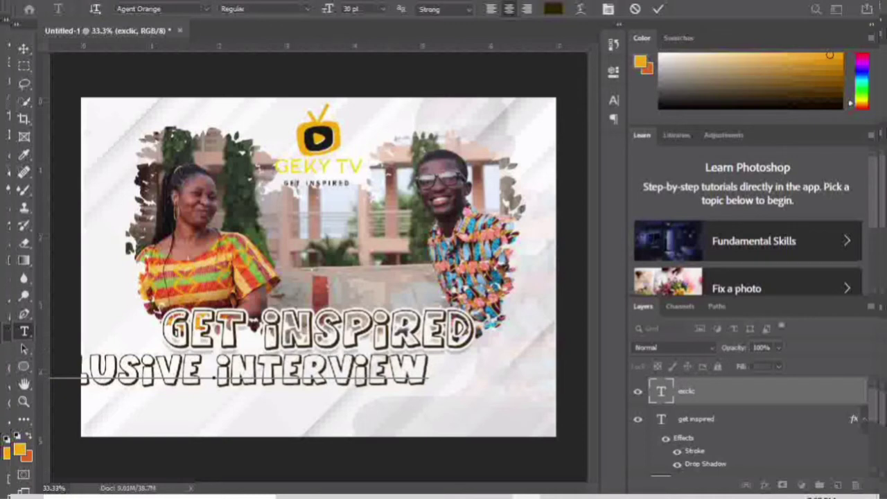
{"action": "left_click", "coordinate": [658, 9]}
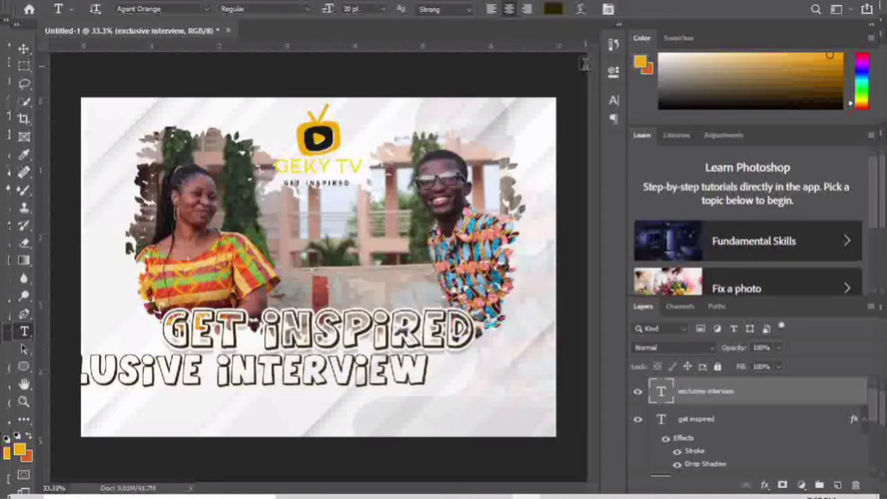
- Change the EXCLUSIVE INTERVIEW text's font to Nexa Bold and set it in all caps
{"action": "left_click", "coordinate": [613, 73]}
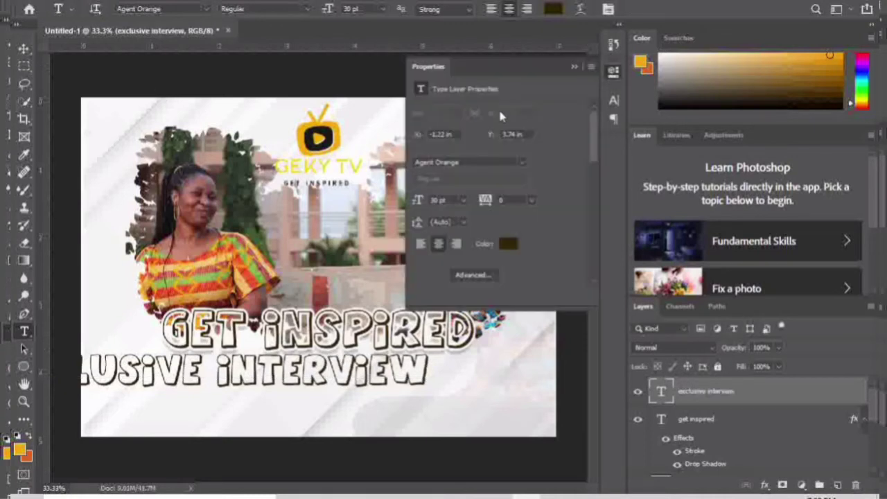
{"action": "left_click", "coordinate": [523, 164]}
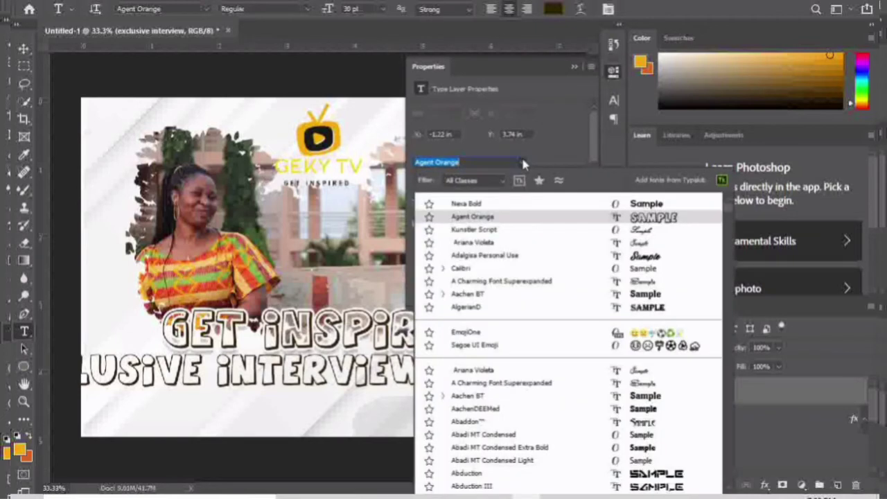
{"action": "left_click", "coordinate": [478, 203]}
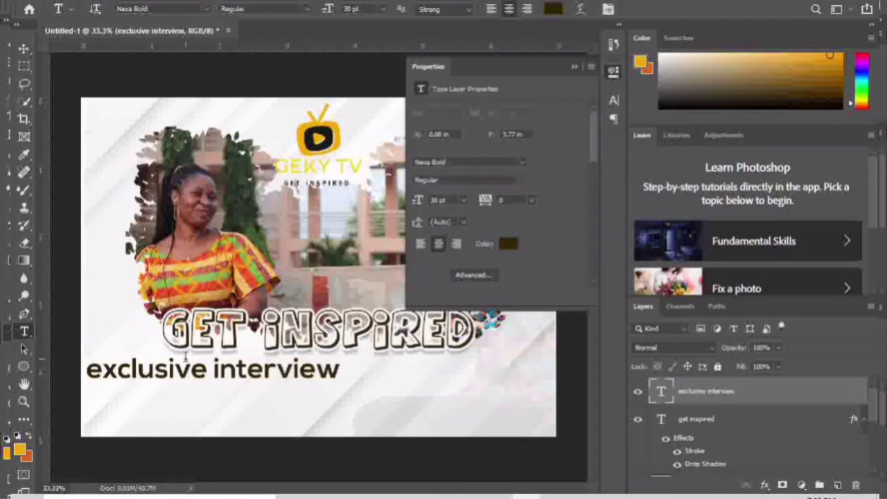
{"action": "left_click", "coordinate": [475, 276]}
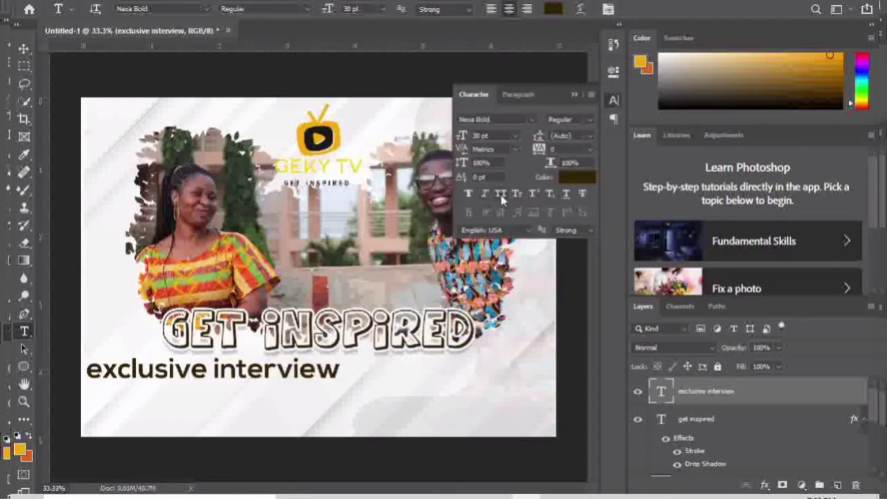
{"action": "left_click", "coordinate": [500, 194]}
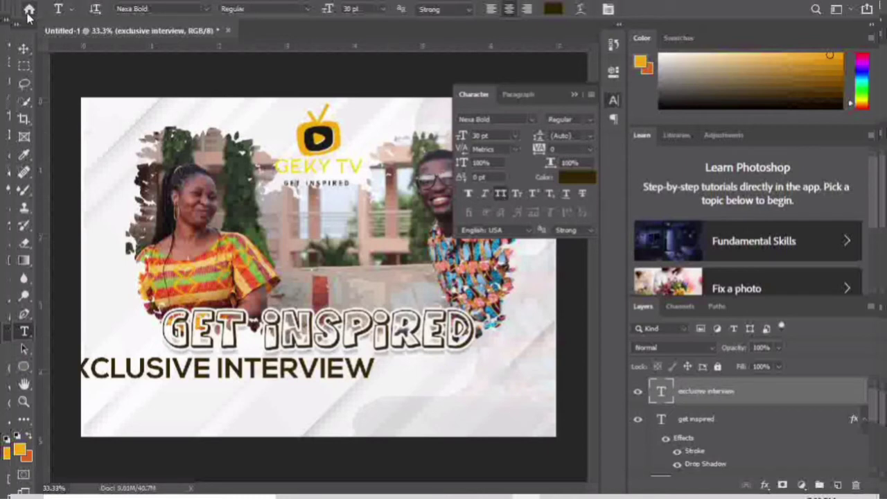
{"action": "left_click", "coordinate": [25, 47]}
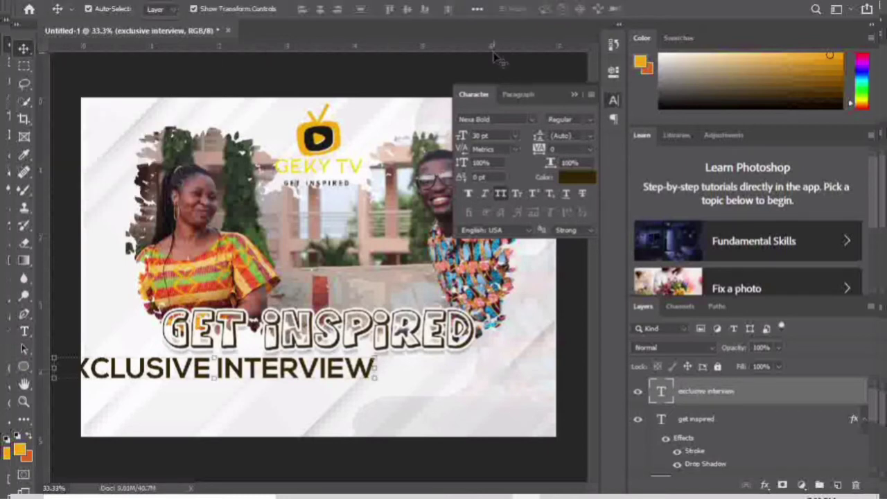
{"action": "left_click", "coordinate": [573, 95]}
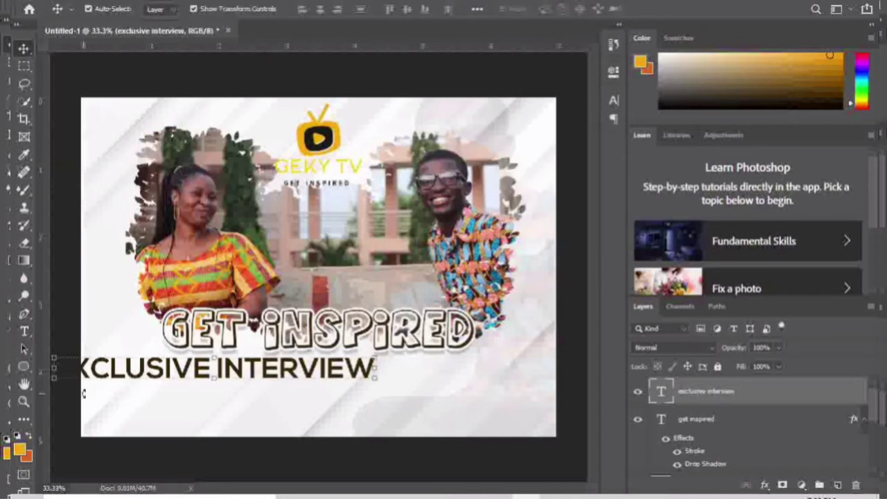
- Recolour the EXCLUSIVE INTERVIEW text with orange f5ac0f sampled from the GEKY TV logo
{"action": "left_click", "coordinate": [614, 72]}
{"action": "left_click", "coordinate": [508, 244]}
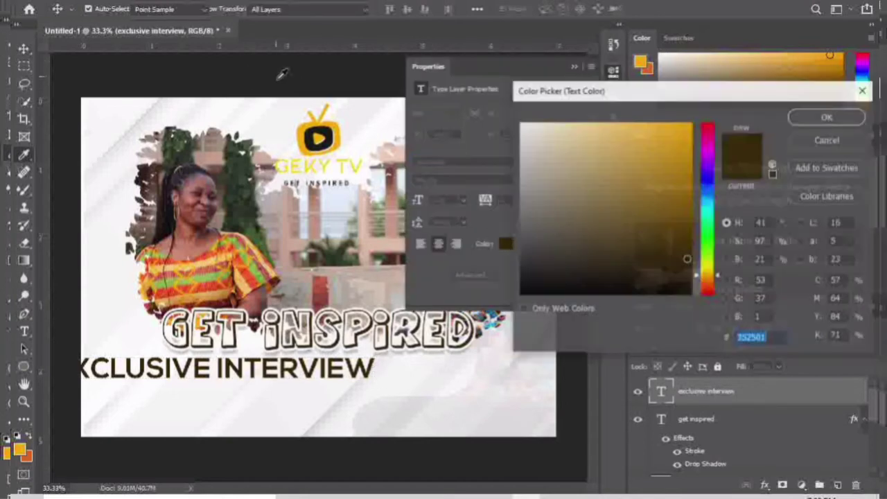
{"action": "left_click", "coordinate": [308, 119]}
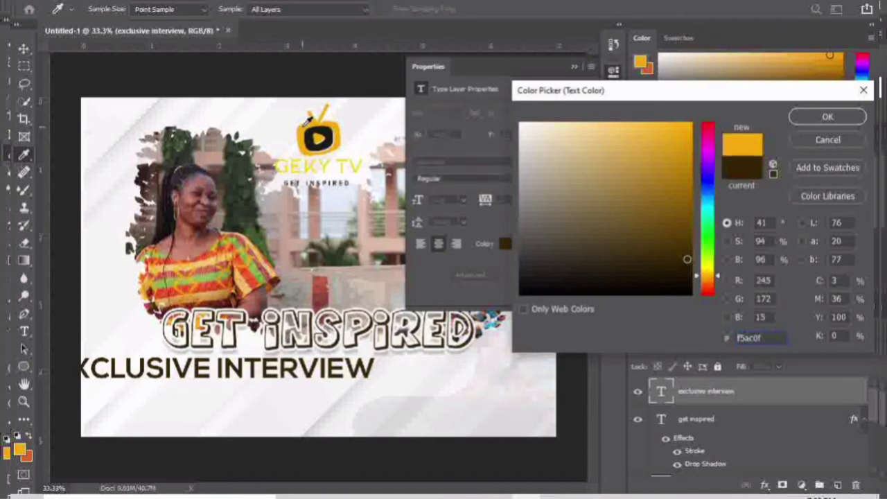
{"action": "left_click", "coordinate": [799, 119]}
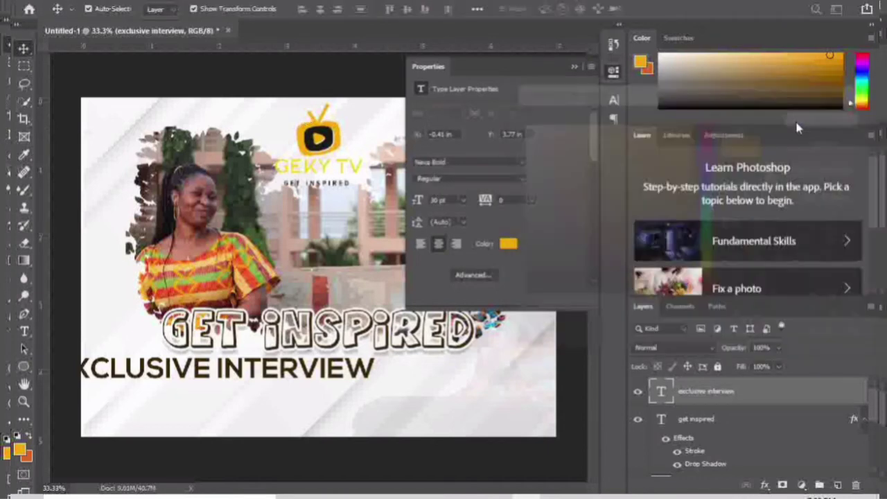
{"action": "left_click", "coordinate": [575, 67]}
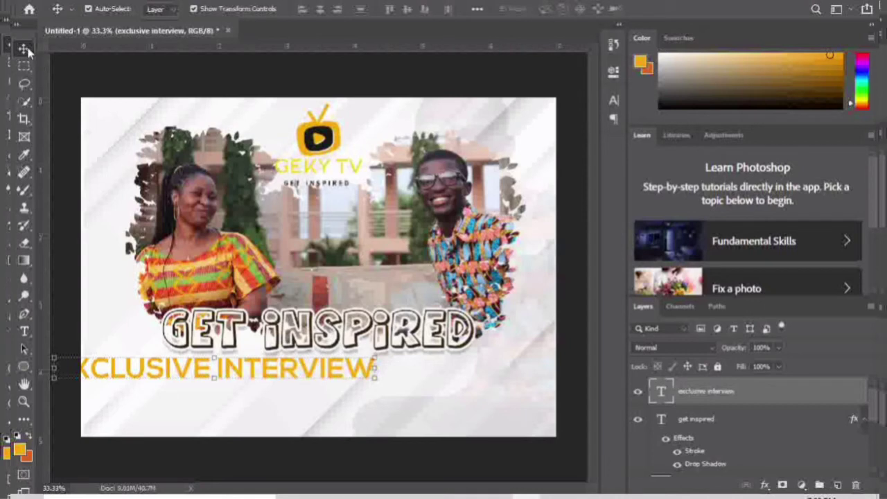
- Scale down the EXCLUSIVE INTERVIEW text and place it centred just beneath the GET INSPIRED title, leaving no layer selected
{"action": "left_click_drag", "start_coordinate": [319, 378], "coordinate": [398, 365]}
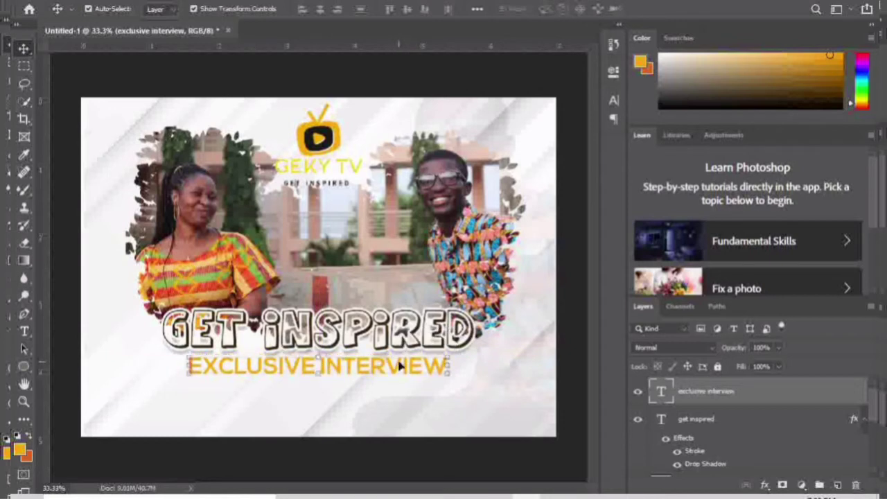
{"action": "left_click", "coordinate": [476, 403]}
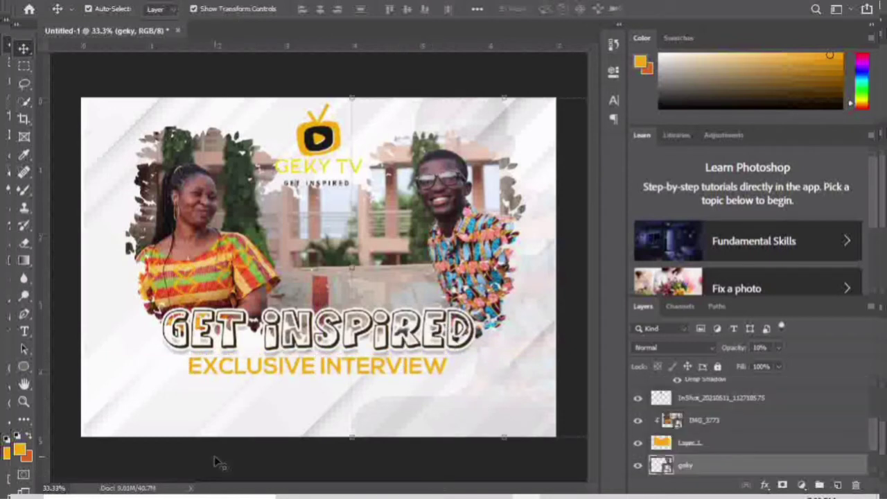
{"action": "left_click", "coordinate": [260, 458]}
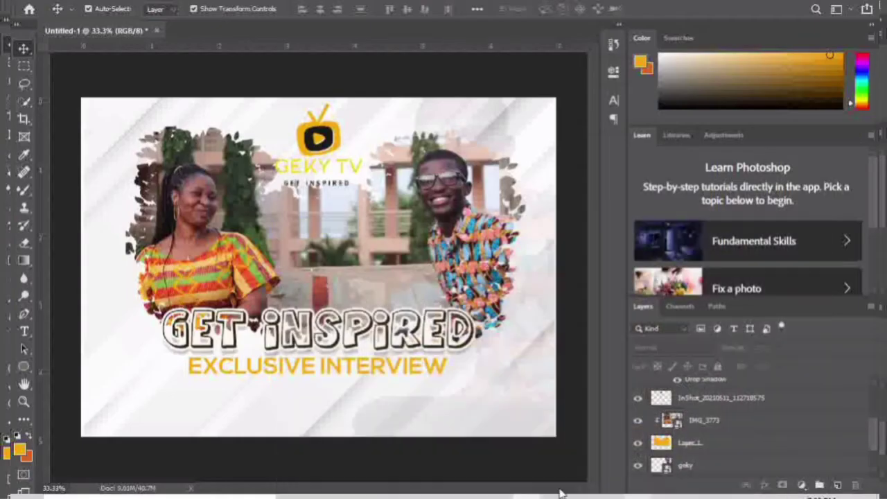
- Add a new text line reading WITH PEOPLE OF INSPIRATION below EXCLUSIVE INTERVIEW
{"action": "left_click", "coordinate": [24, 331]}
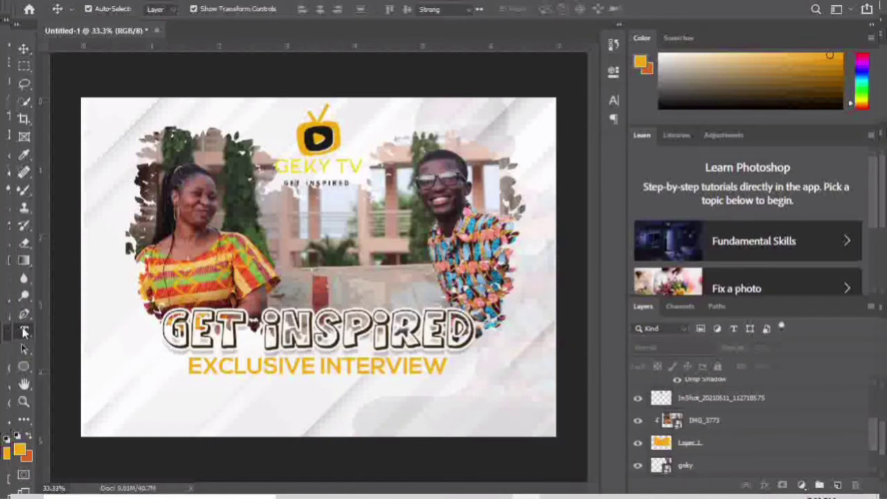
{"action": "left_click", "coordinate": [254, 390]}
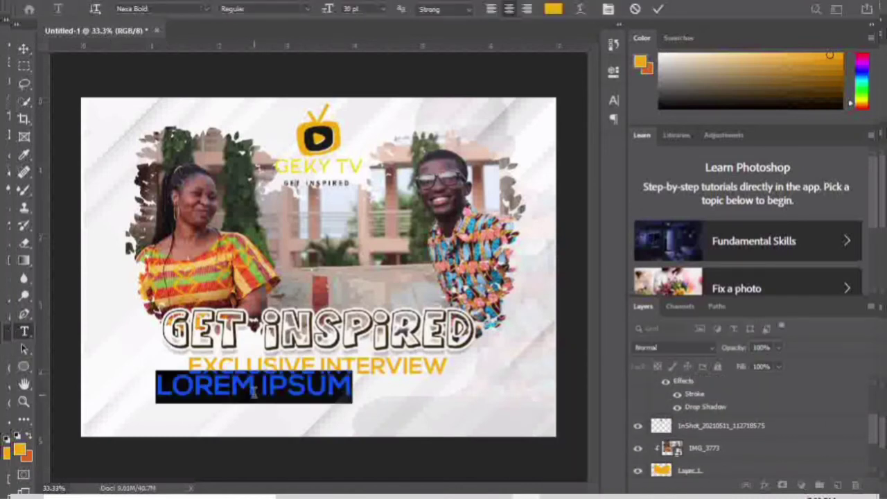
{"action": "type", "text": "WITH"}
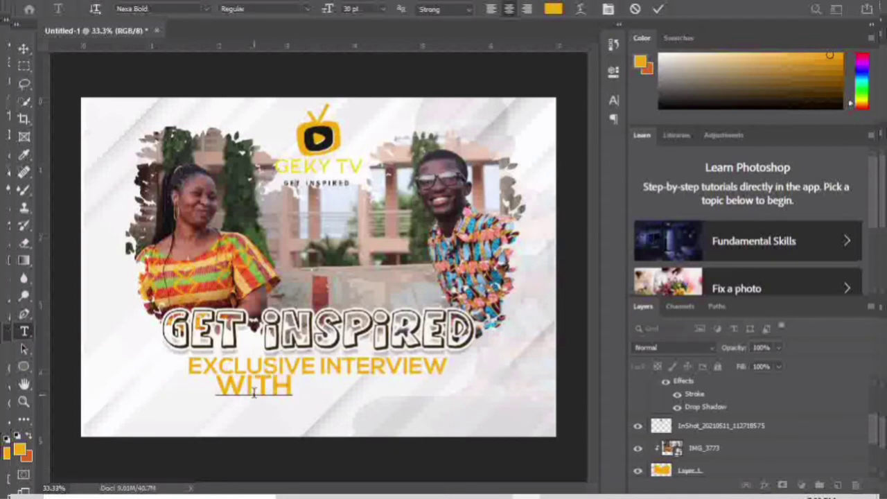
{"action": "type", "text": " PEOPLE"}
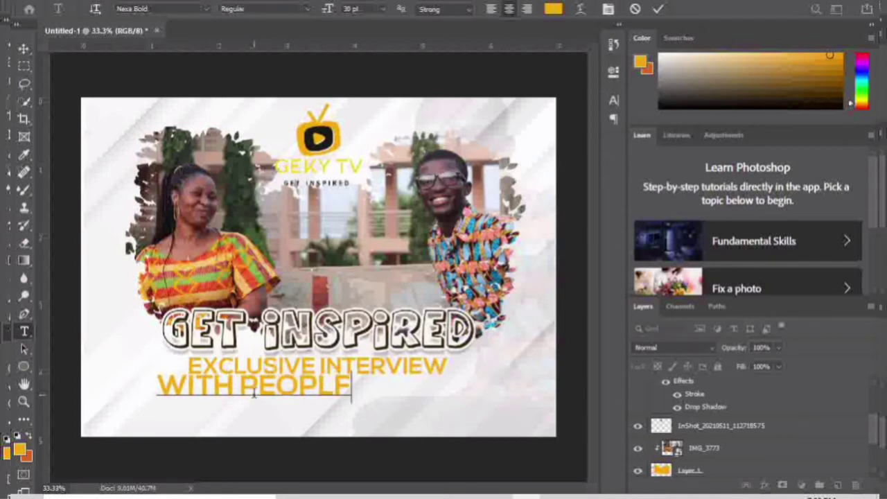
{"action": "key", "text": "BackSpace"}
{"action": "type", "text": "E OF INSP"}
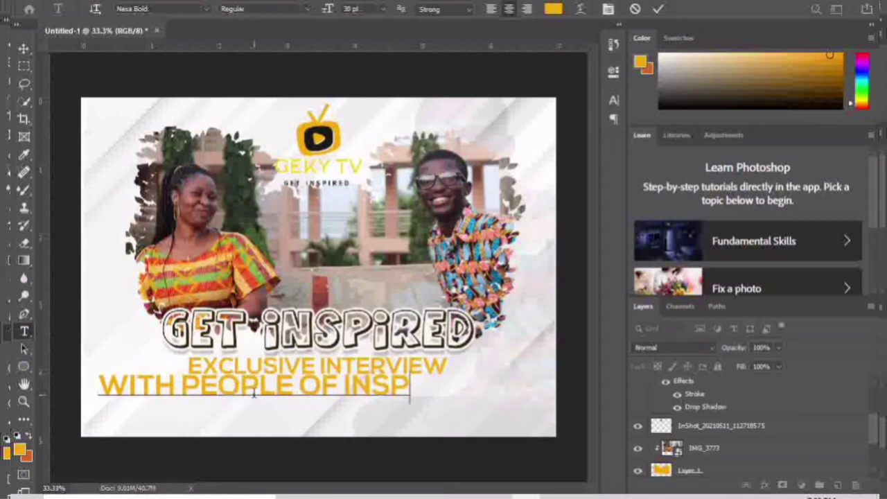
{"action": "type", "text": "IRA"}
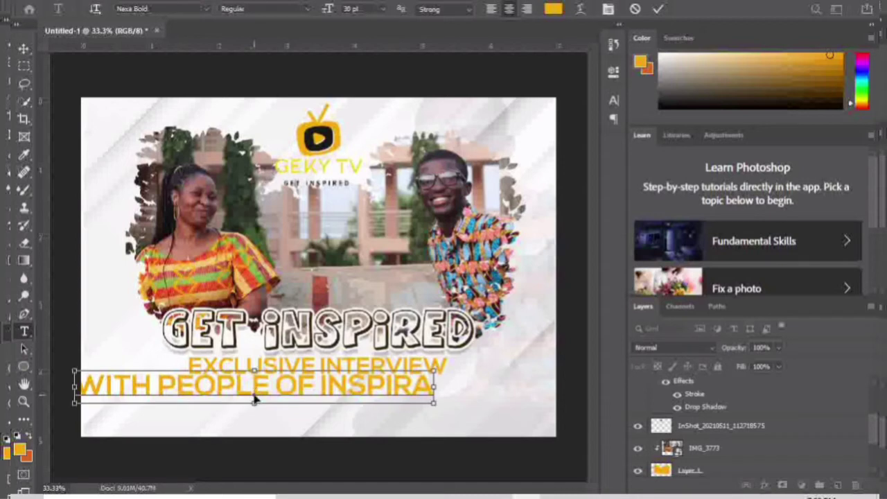
{"action": "key", "text": "ctrl+a"}
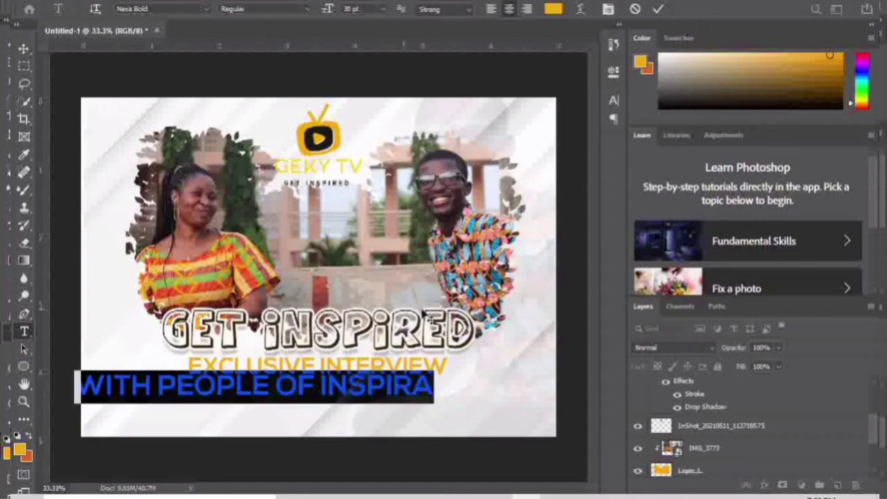
{"action": "left_click", "coordinate": [430, 382]}
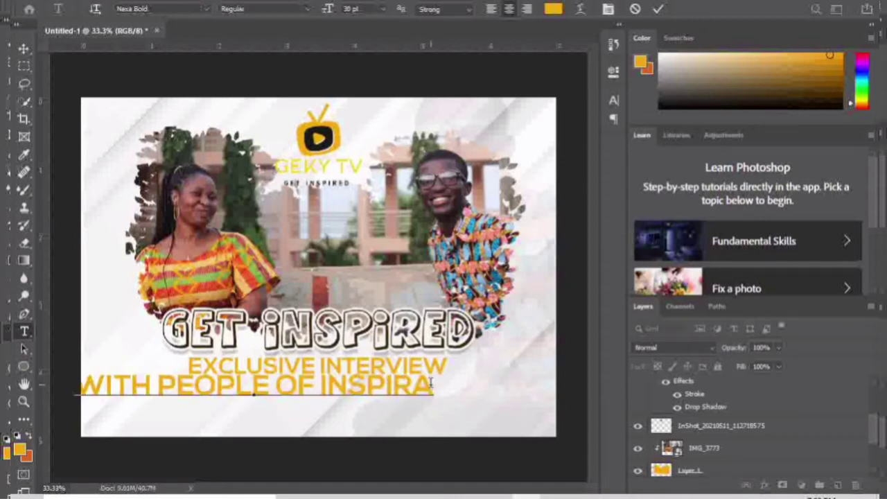
{"action": "type", "text": "TION"}
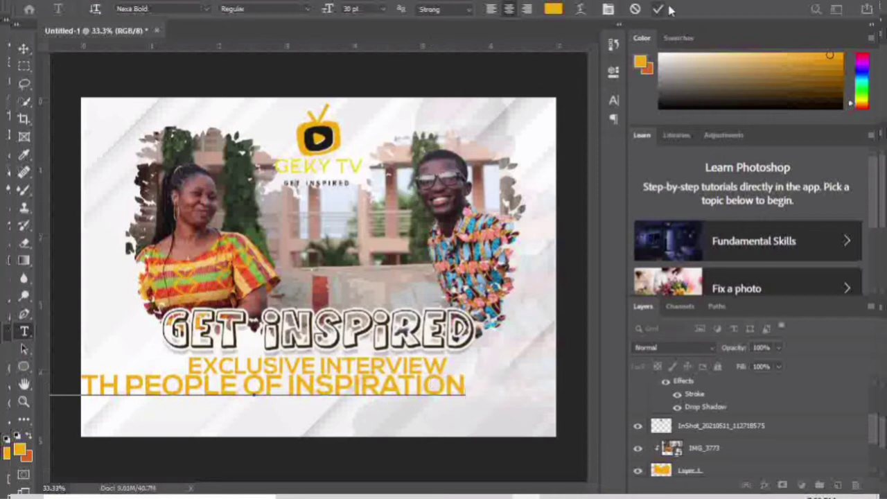
- Scale the WITH PEOPLE OF INSPIRATION line down to about 15 pt and place it centred close beneath EXCLUSIVE INTERVIEW
{"action": "left_click", "coordinate": [24, 49]}
{"action": "left_click_drag", "start_coordinate": [340, 394], "coordinate": [453, 406]}
{"action": "left_click_drag", "start_coordinate": [532, 397], "coordinate": [363, 396]}
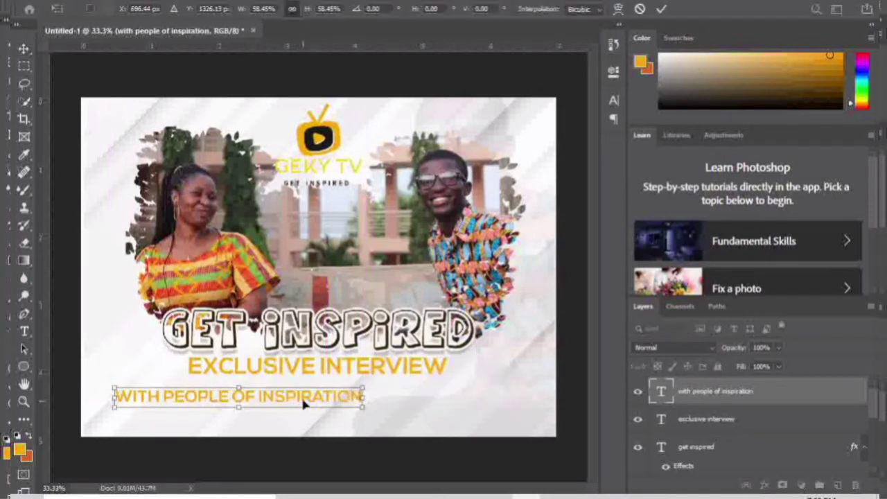
{"action": "left_click_drag", "start_coordinate": [303, 404], "coordinate": [372, 397]}
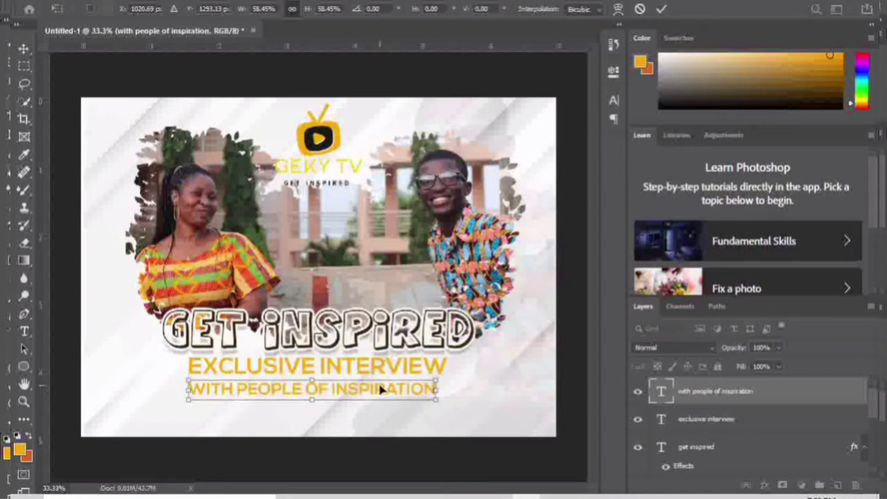
{"action": "left_click_drag", "start_coordinate": [187, 389], "coordinate": [208, 390]}
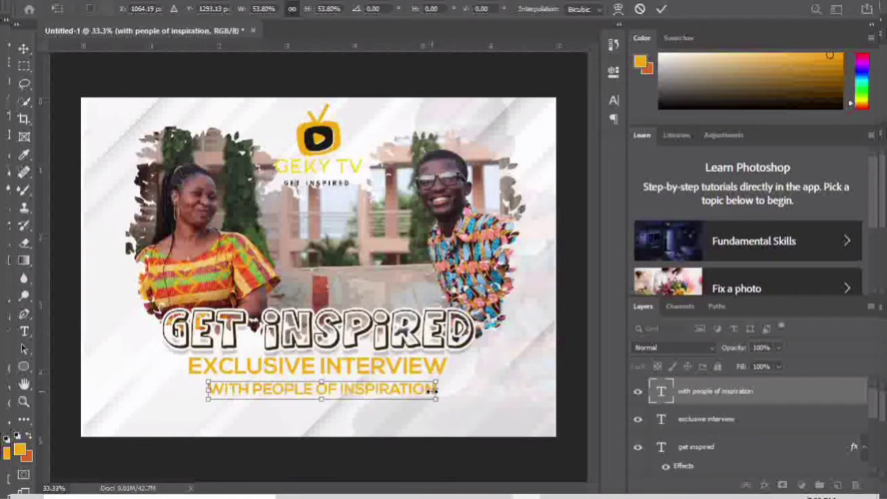
{"action": "left_click_drag", "start_coordinate": [431, 389], "coordinate": [419, 389]}
{"action": "key", "text": "Return"}
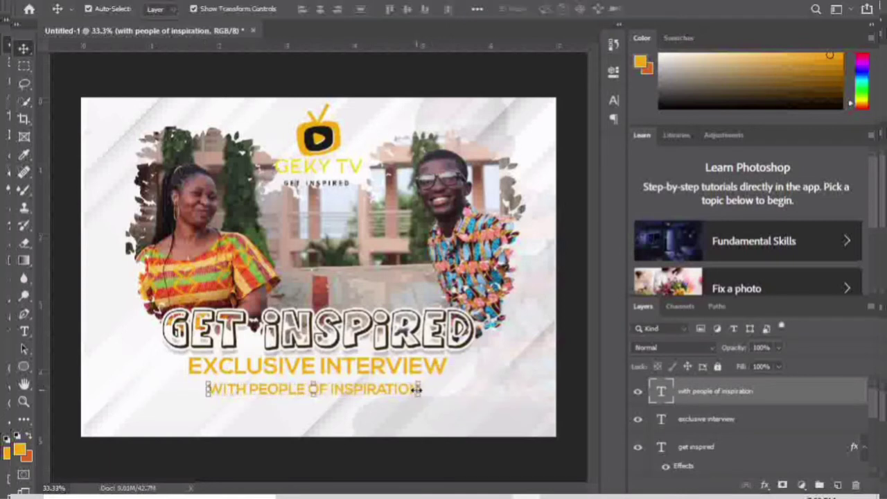
{"action": "left_click_drag", "start_coordinate": [351, 391], "coordinate": [349, 388]}
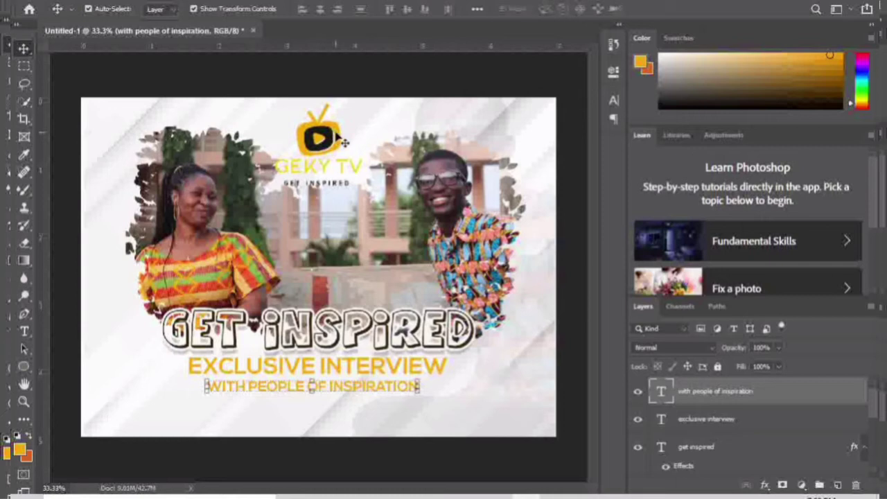
- Change the WITH PEOPLE OF INSPIRATION text colour to dark brown 503700 and deselect all layers
{"action": "left_click", "coordinate": [614, 71]}
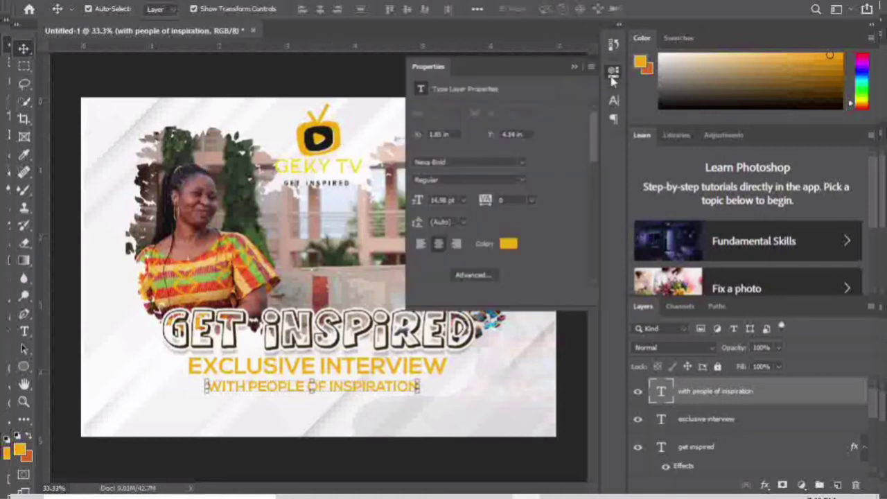
{"action": "left_click", "coordinate": [506, 246]}
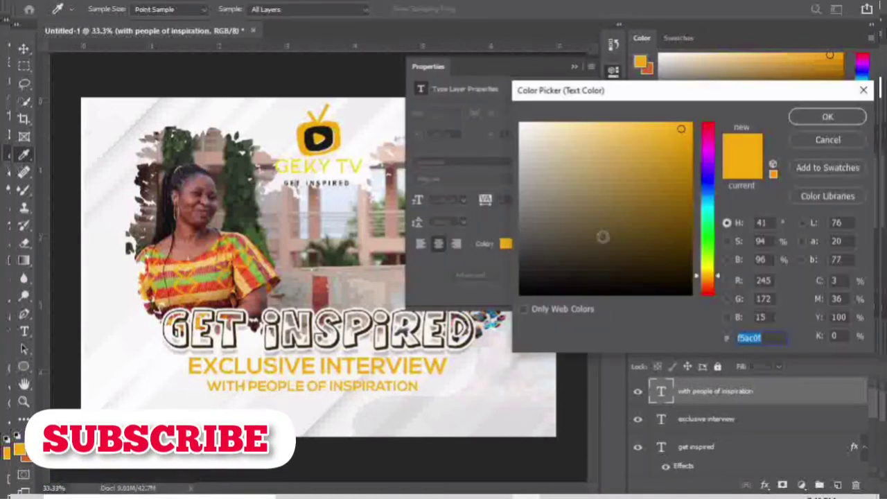
{"action": "type", "text": "674702"}
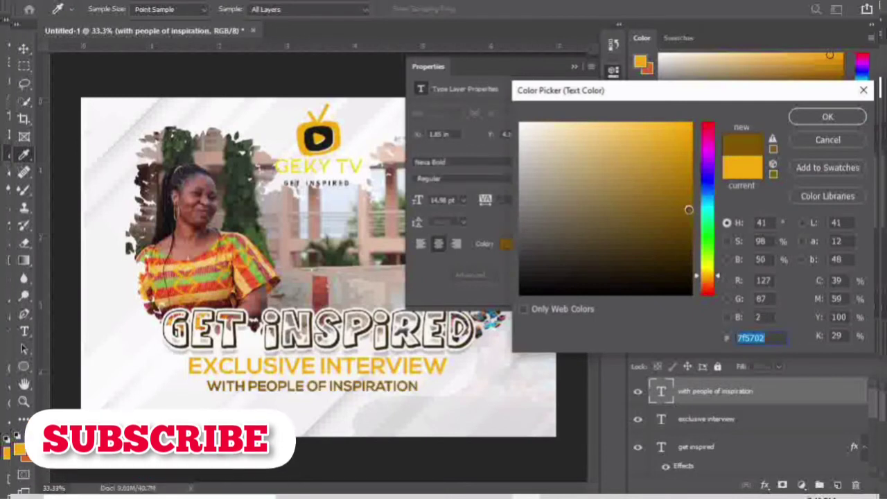
{"action": "type", "text": "503700"}
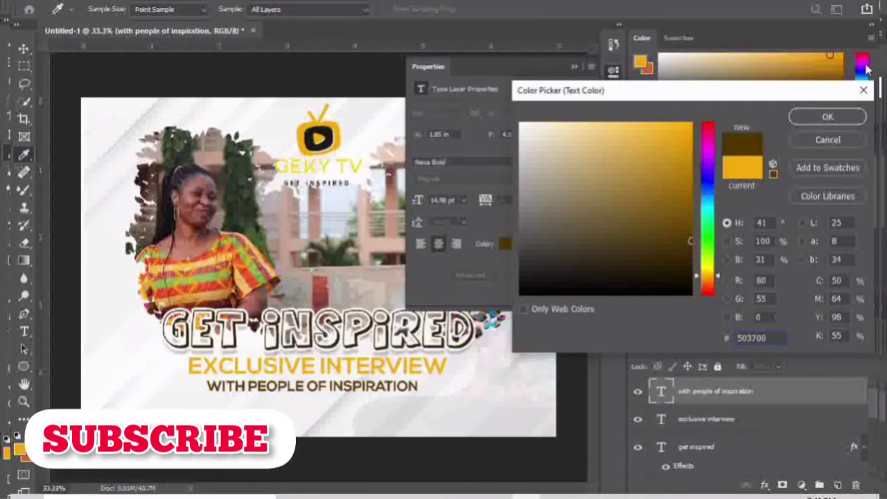
{"action": "left_click", "coordinate": [822, 120]}
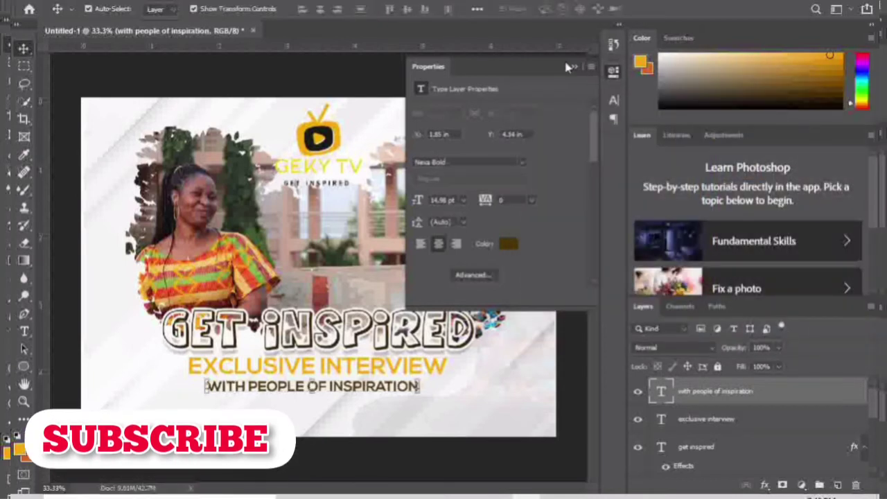
{"action": "left_click", "coordinate": [574, 67]}
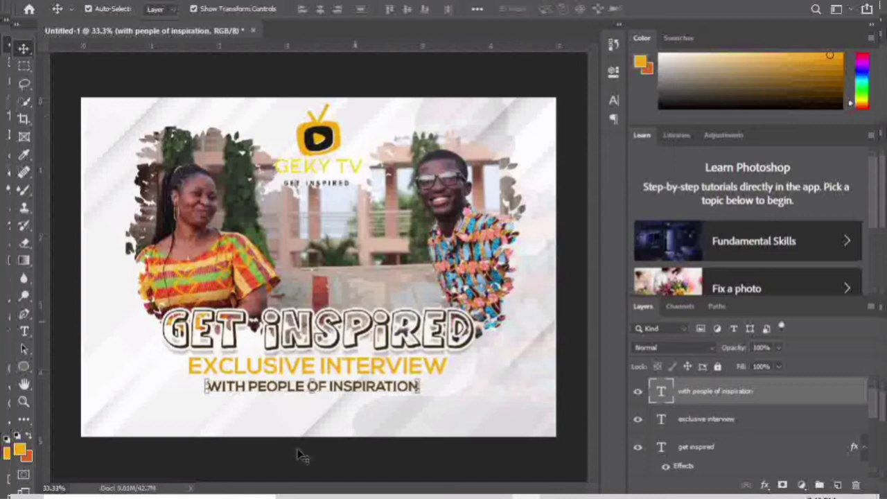
{"action": "left_click", "coordinate": [452, 428]}
{"action": "left_click", "coordinate": [491, 465]}
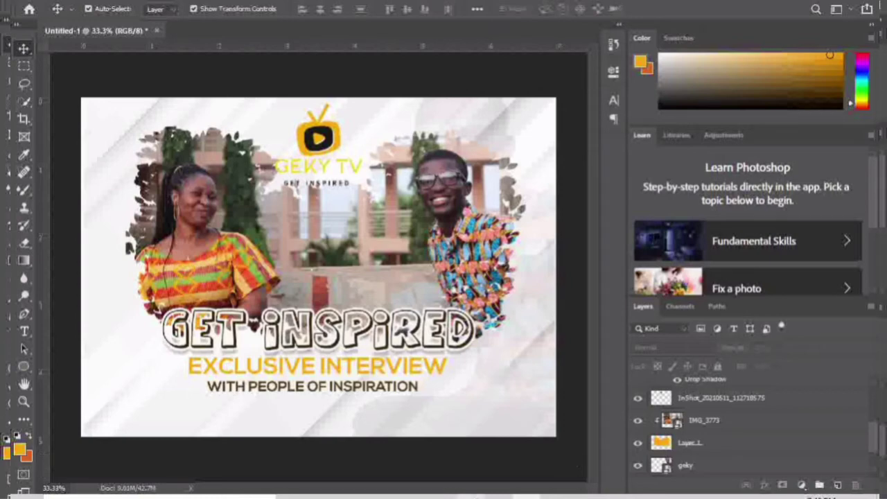
- Switch to Photos to check the finished reference flyer's remaining elements, and return to the Photoshop document
{"action": "mouse_move", "coordinate": [637, 496]}
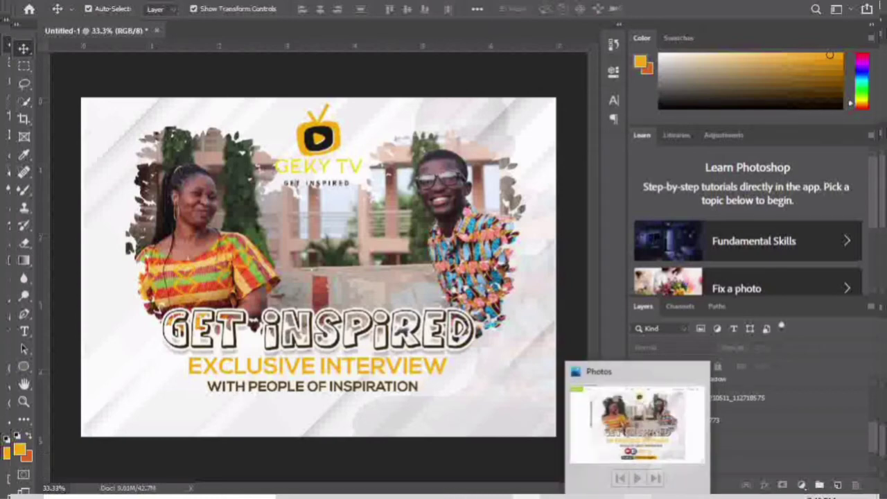
{"action": "left_click", "coordinate": [631, 444]}
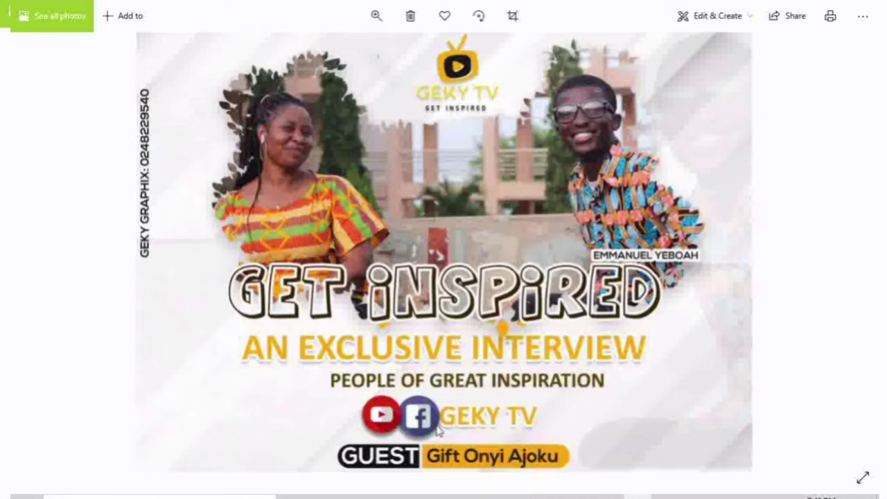
{"action": "left_click", "coordinate": [798, 5]}
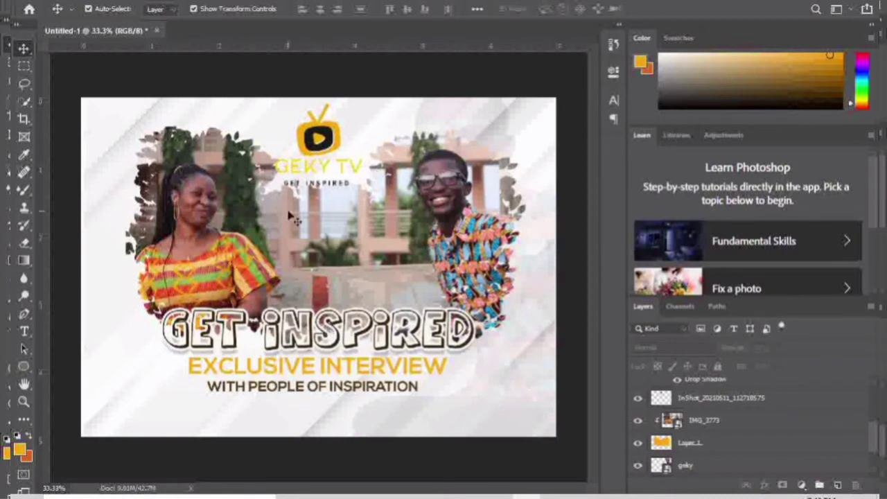
- Scale the GEKY TV logo at the flyer's top centre down to about 85%
{"action": "left_click", "coordinate": [337, 147]}
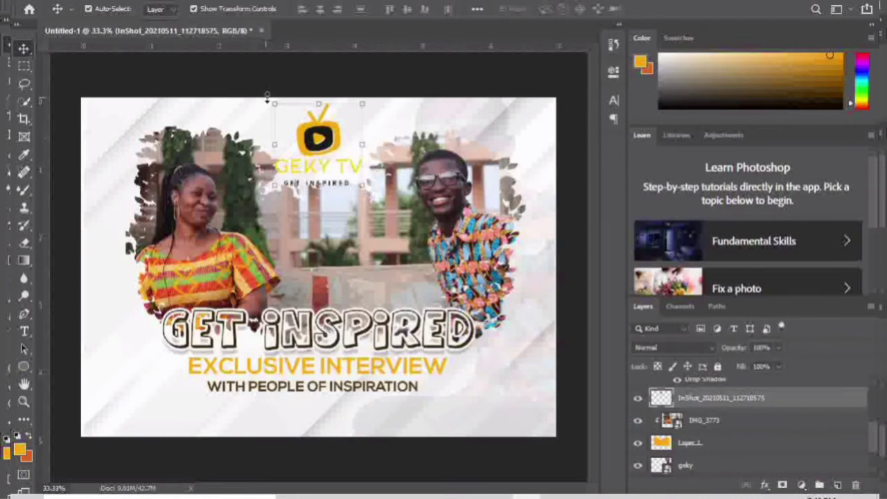
{"action": "left_click_drag", "start_coordinate": [274, 102], "coordinate": [289, 111]}
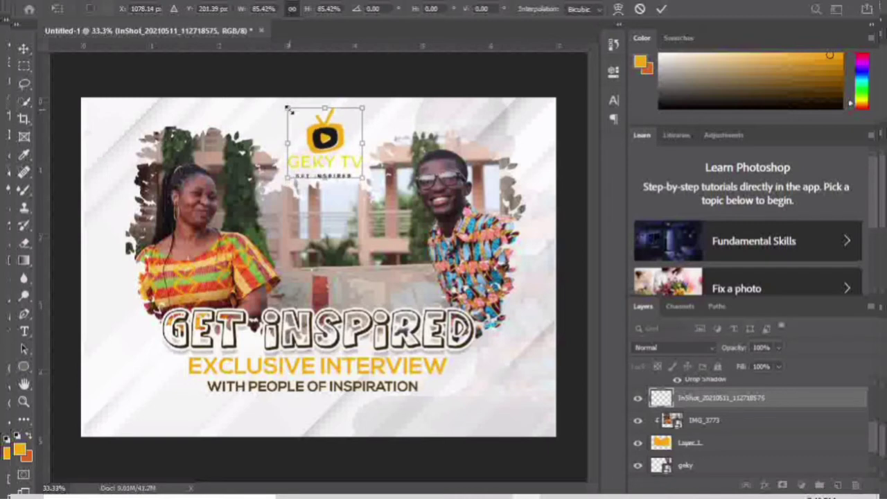
{"action": "key", "text": "Return"}
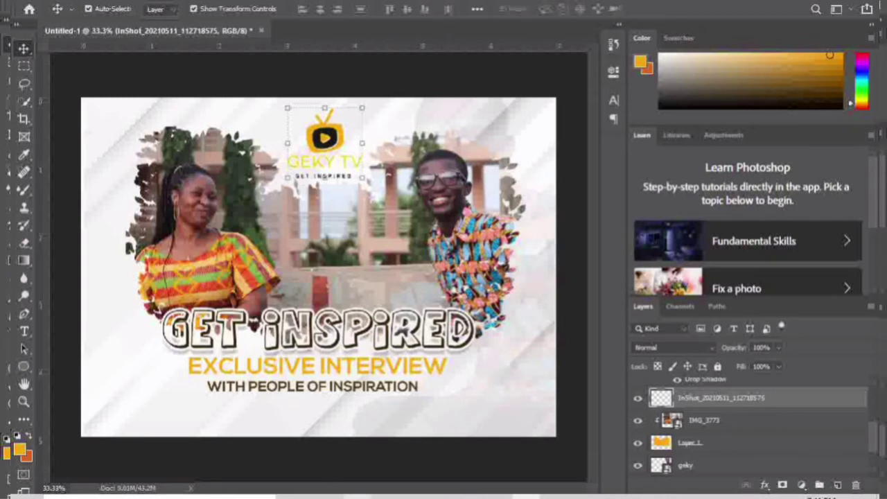
- Place the social media icon sheet from New folder onto the flyer at its default size
{"action": "left_click", "coordinate": [350, 496]}
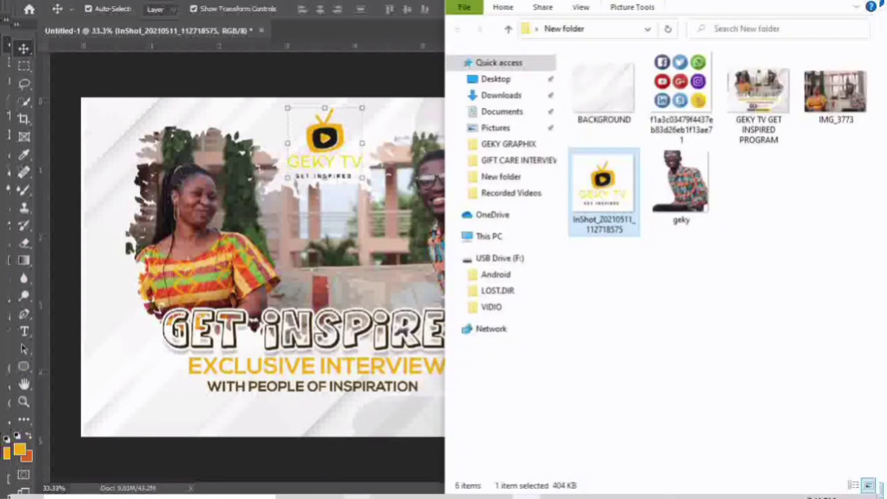
{"action": "left_click", "coordinate": [677, 95]}
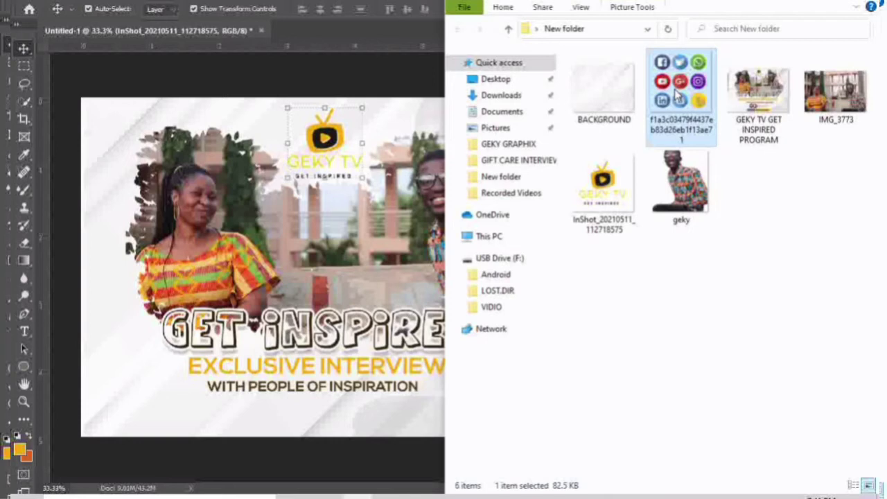
{"action": "left_click_drag", "start_coordinate": [675, 89], "coordinate": [291, 295]}
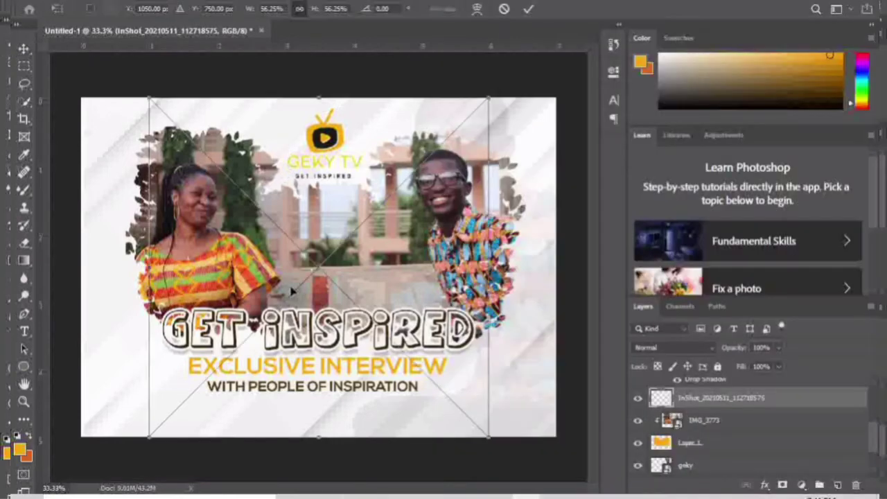
{"action": "left_click", "coordinate": [528, 9]}
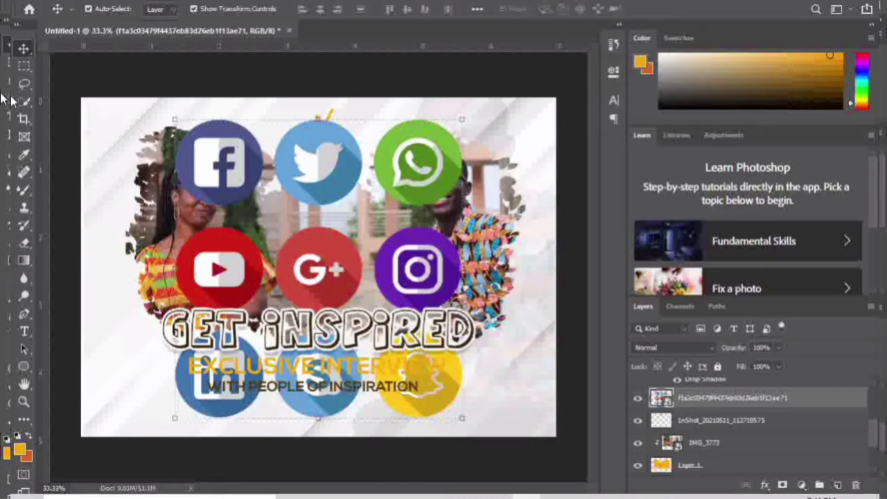
- Select the Facebook icon with a rectangular marquee and copy it onto its own layer
{"action": "left_click", "coordinate": [25, 66]}
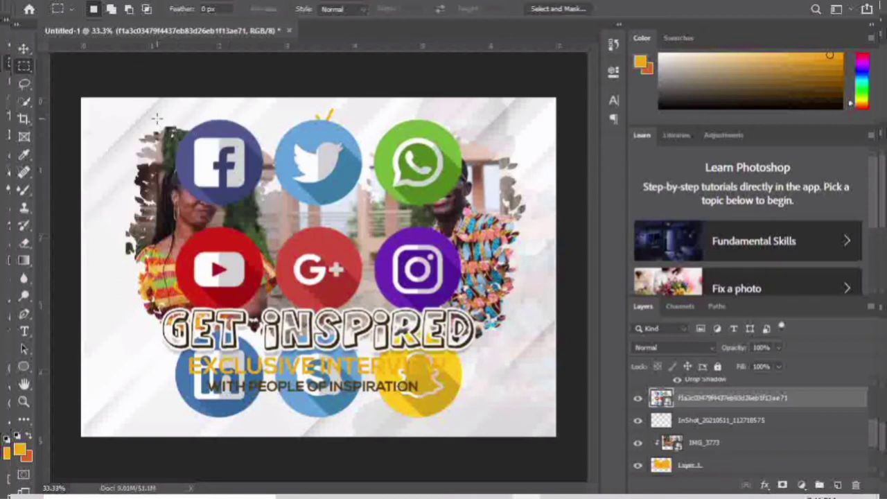
{"action": "left_click_drag", "start_coordinate": [157, 115], "coordinate": [270, 212]}
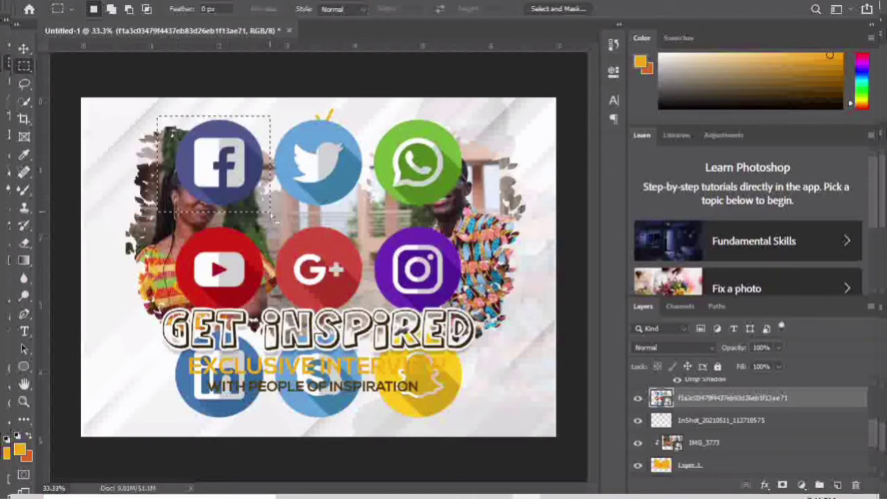
{"action": "right_click", "coordinate": [235, 185]}
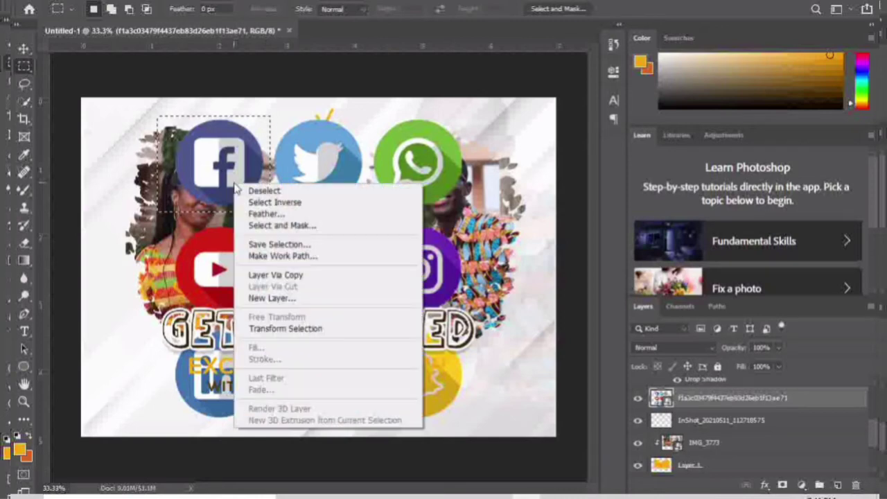
{"action": "left_click", "coordinate": [272, 276]}
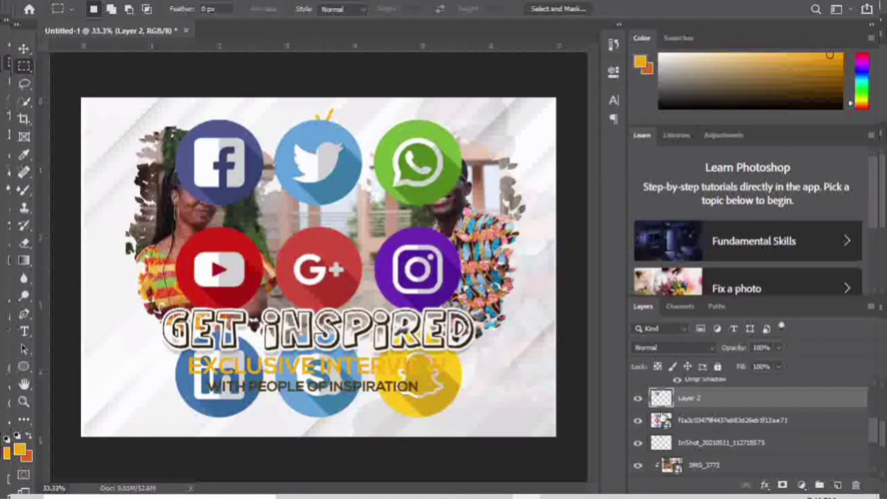
- Copy the YouTube icon from the icon sheet onto its own layer and hide the icon sheet
{"action": "left_click", "coordinate": [706, 422]}
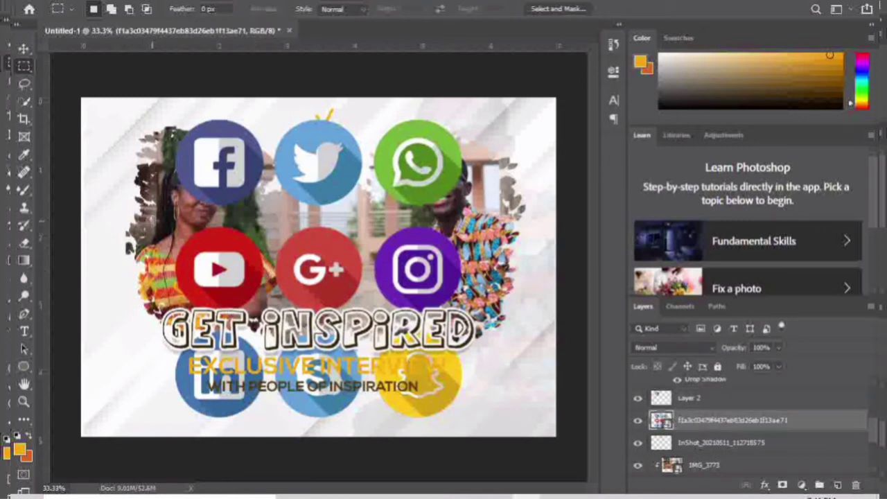
{"action": "left_click_drag", "start_coordinate": [153, 222], "coordinate": [240, 313]}
{"action": "right_click", "coordinate": [234, 281]}
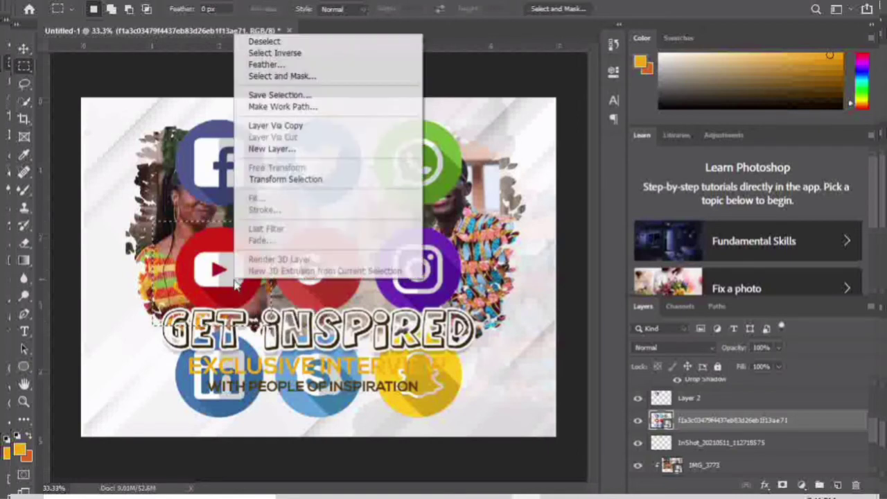
{"action": "left_click", "coordinate": [289, 125]}
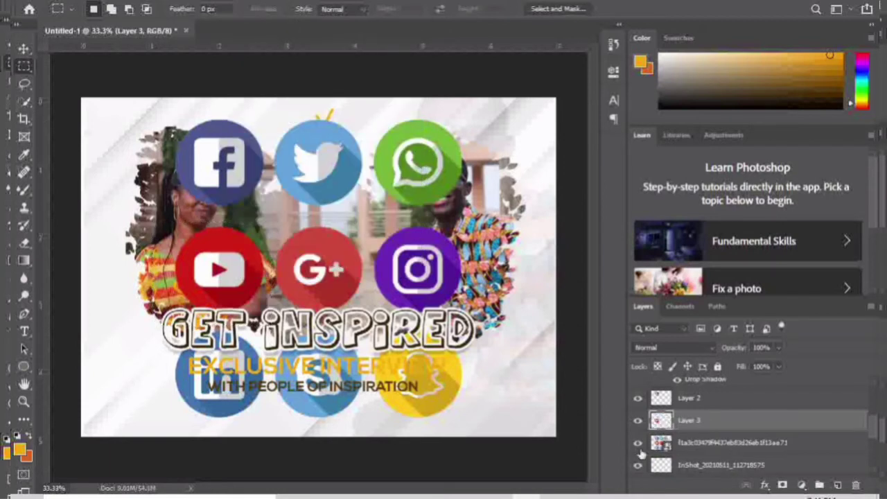
{"action": "left_click", "coordinate": [638, 444]}
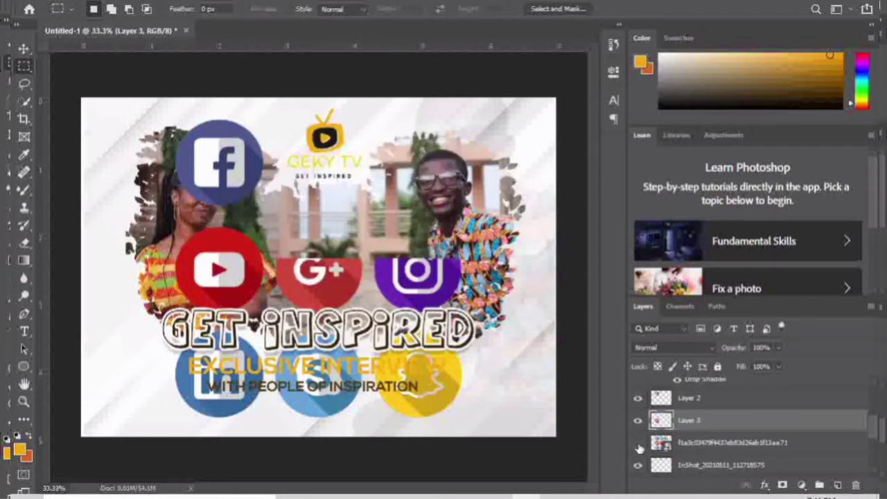
- Move the YouTube icon down over the subtitles and extend the canvas's lower edge with the Crop tool to about 5.5 inches high
{"action": "left_click", "coordinate": [24, 48]}
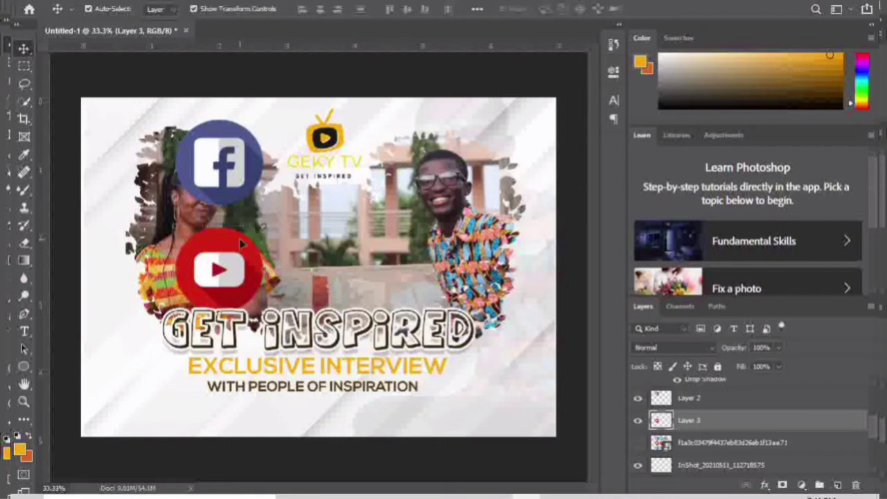
{"action": "left_click_drag", "start_coordinate": [241, 244], "coordinate": [247, 380]}
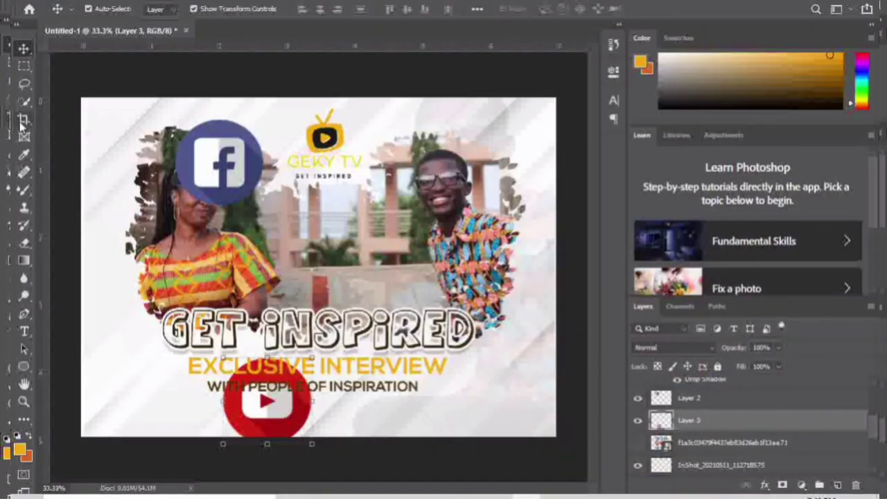
{"action": "left_click", "coordinate": [23, 120]}
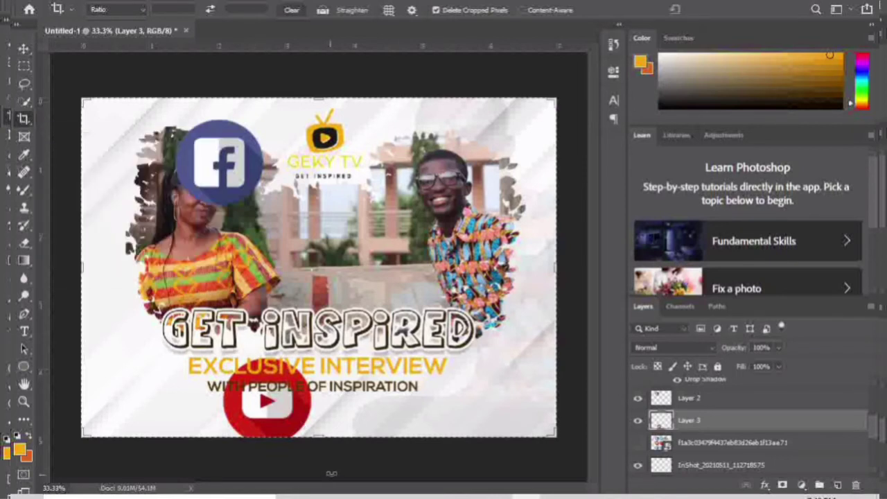
{"action": "mouse_move", "coordinate": [323, 439]}
{"action": "left_mouse_down"}
{"action": "mouse_move", "coordinate": [323, 493]}
{"action": "mouse_move", "coordinate": [322, 455]}
{"action": "left_mouse_up"}
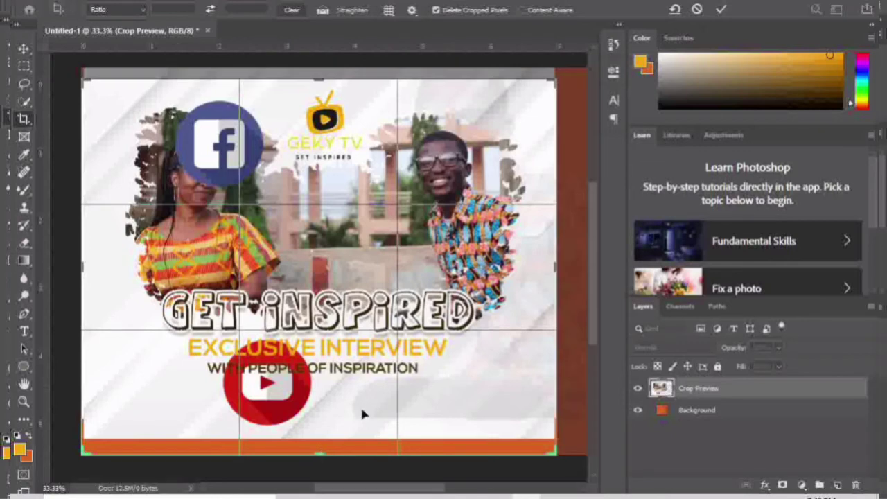
{"action": "left_click", "coordinate": [723, 9]}
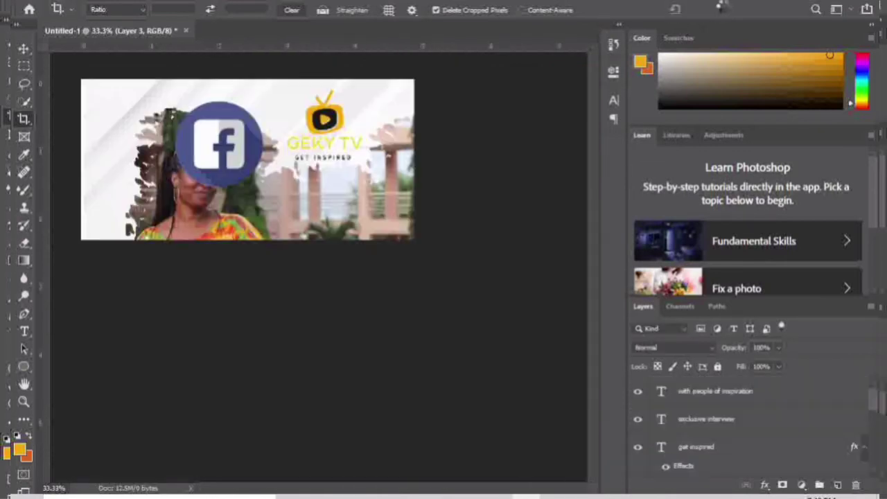
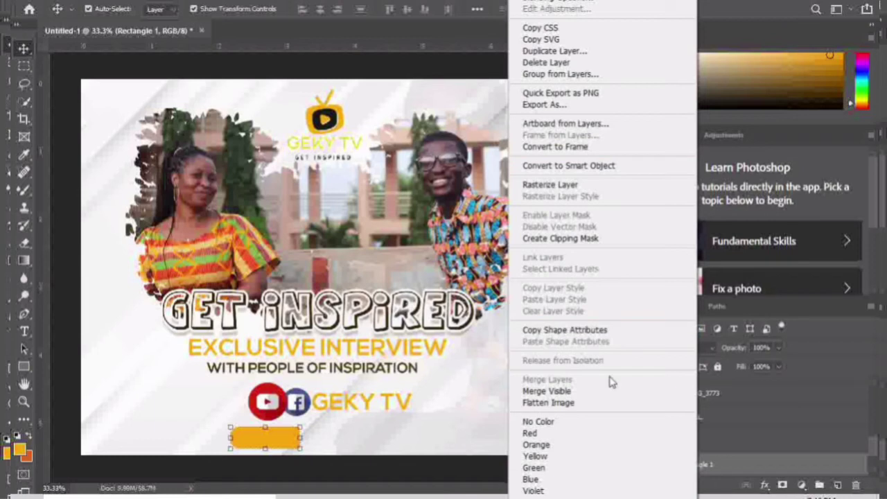
- Duplicate the Rectangle 1 orange bar and place the copy beside it on the right, leaving a small gap
{"action": "left_click", "coordinate": [542, 52]}
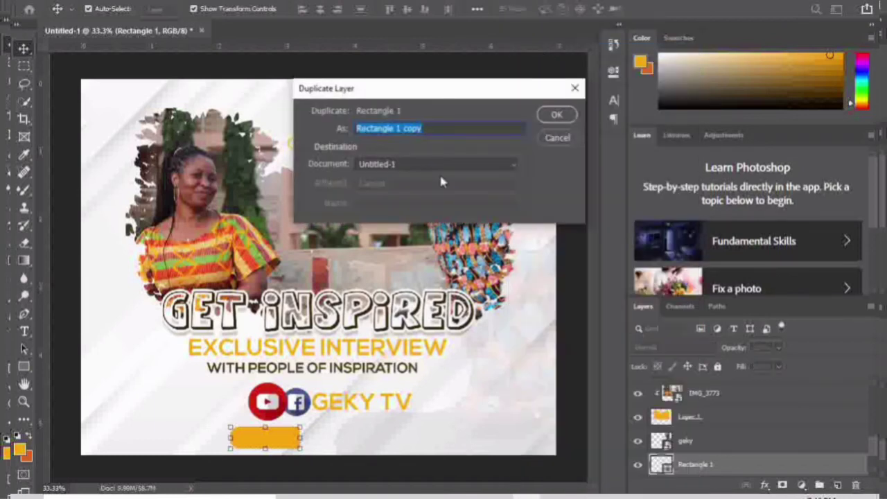
{"action": "left_click", "coordinate": [556, 115]}
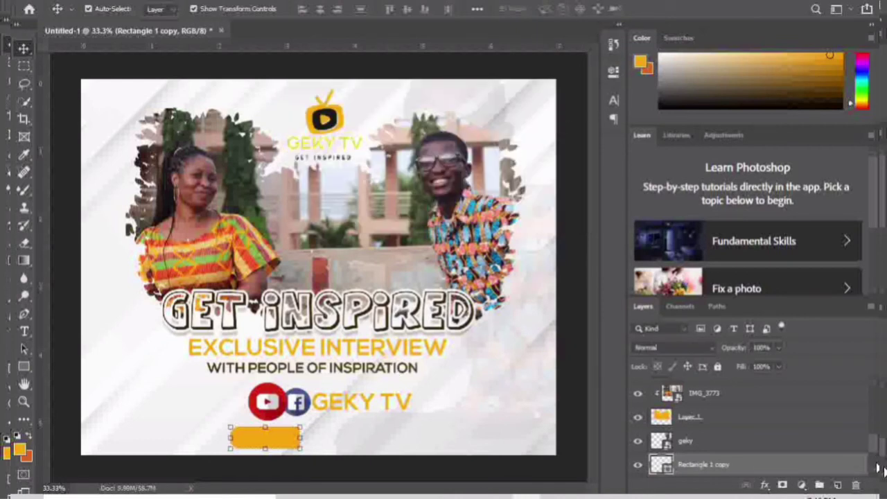
{"action": "scroll", "coordinate": [756, 465], "scroll_direction": "down", "scroll_amount": 1}
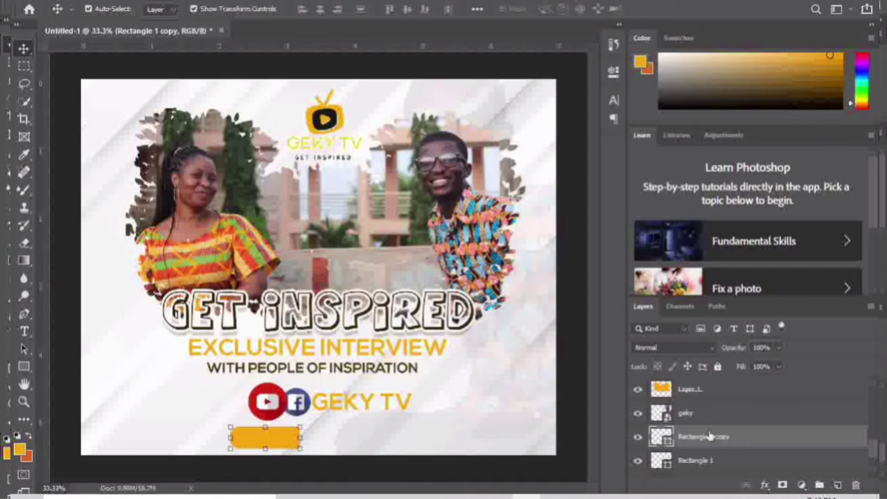
{"action": "left_click_drag", "start_coordinate": [292, 438], "coordinate": [375, 436]}
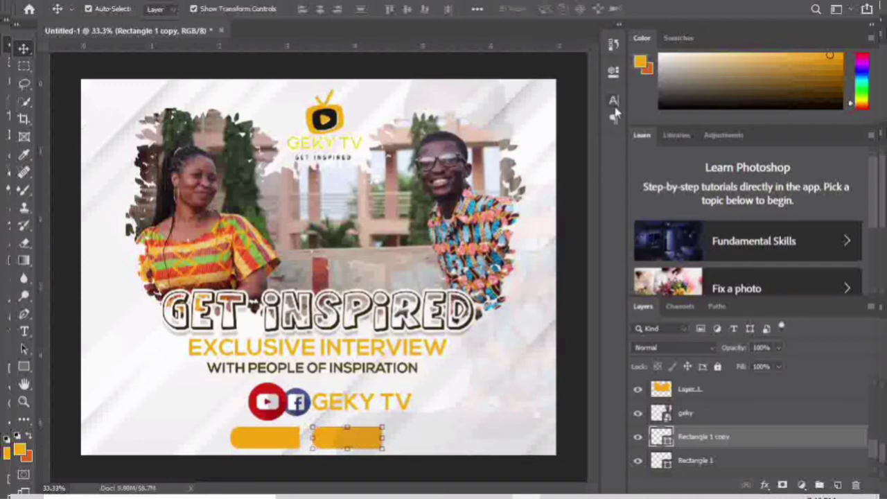
- Set the duplicated bar's two left corner radii to 0 px and its two right corner radii to 43 px
{"action": "left_click", "coordinate": [614, 72]}
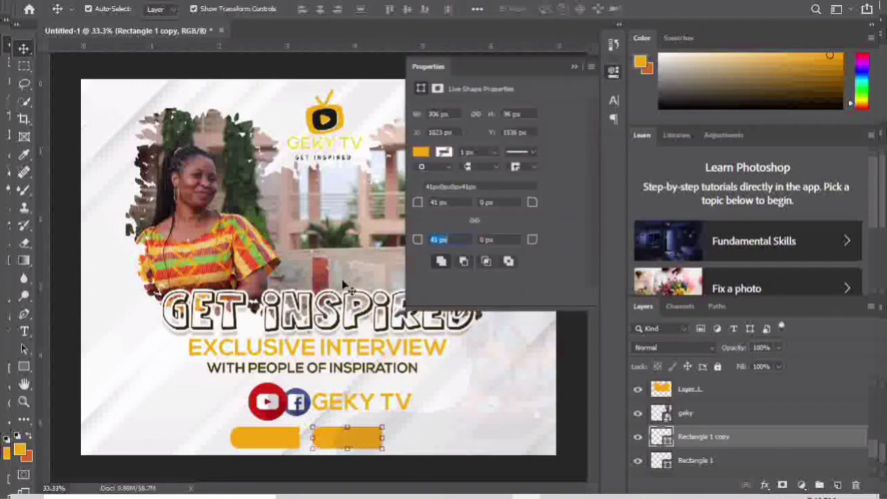
{"action": "left_click_drag", "start_coordinate": [418, 202], "coordinate": [316, 209]}
{"action": "left_click_drag", "start_coordinate": [418, 239], "coordinate": [243, 251]}
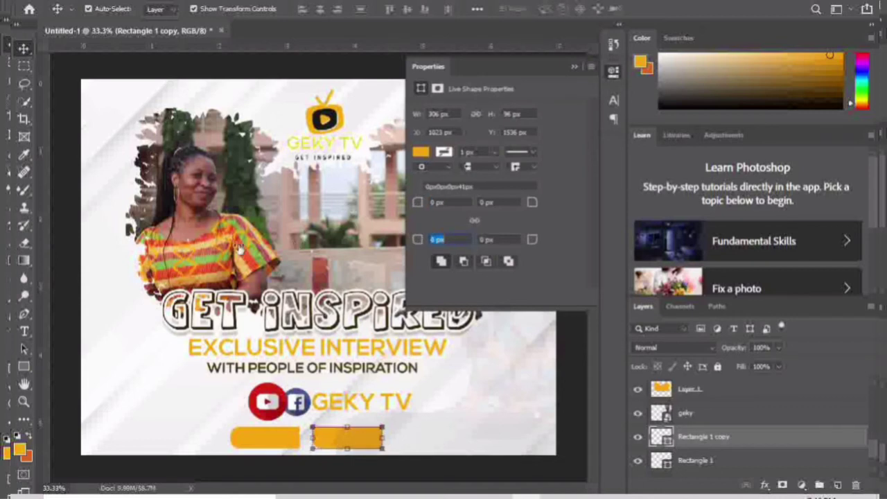
{"action": "left_click_drag", "start_coordinate": [534, 204], "coordinate": [561, 206]}
{"action": "key", "text": "Tab"}
{"action": "left_click_drag", "start_coordinate": [532, 239], "coordinate": [566, 245]}
{"action": "key", "text": "shift+Tab"}
{"action": "left_click_drag", "start_coordinate": [534, 202], "coordinate": [538, 202]}
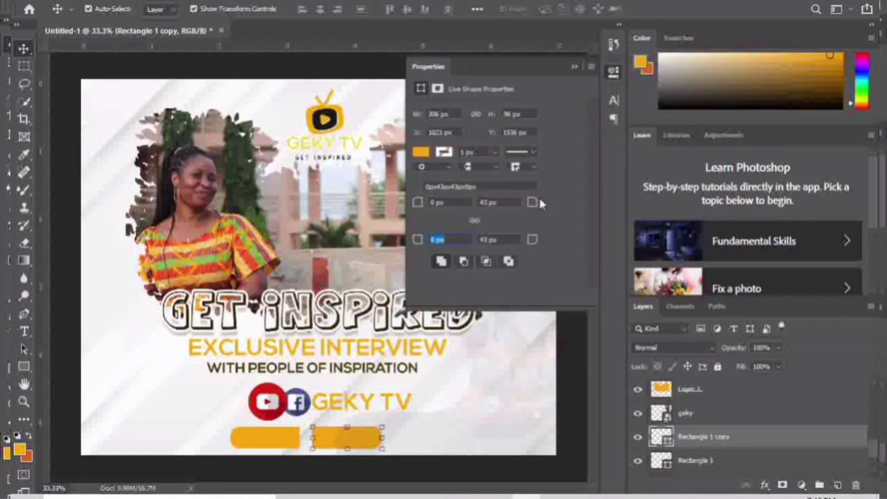
- Stretch the duplicated bar's right side outward to a width of about 510 px
{"action": "left_click", "coordinate": [157, 421]}
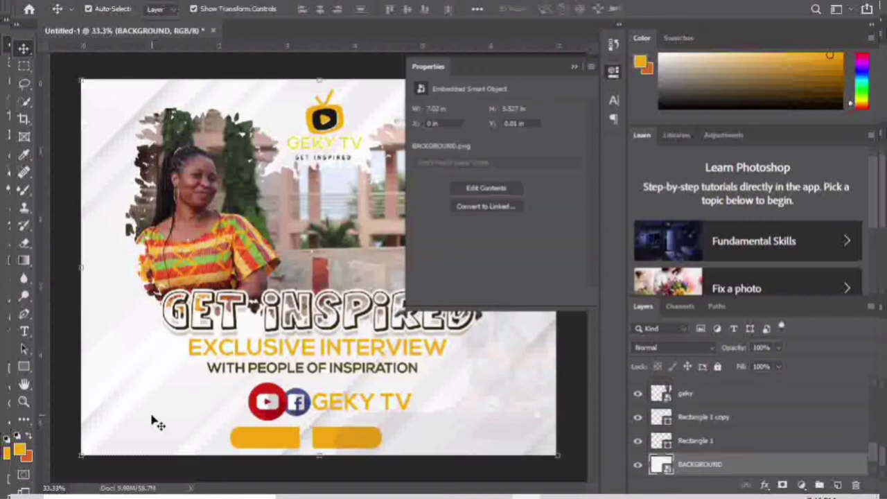
{"action": "left_click", "coordinate": [357, 441]}
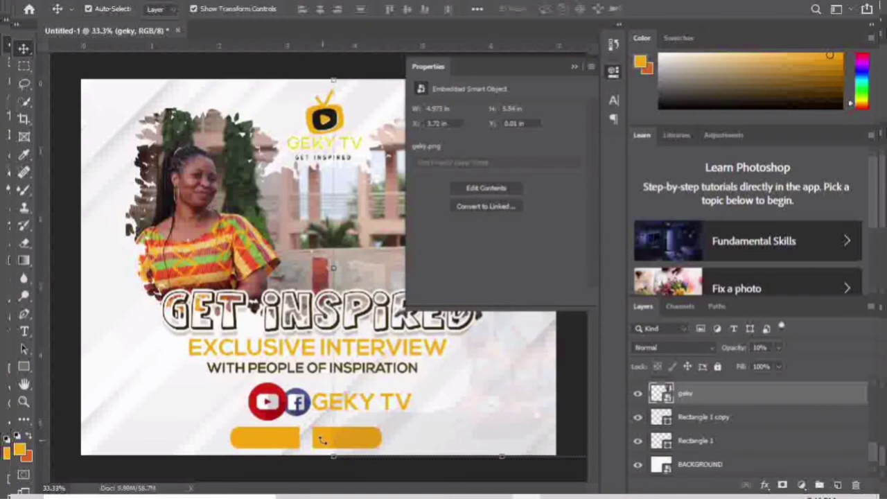
{"action": "left_click", "coordinate": [325, 449]}
{"action": "left_click_drag", "start_coordinate": [381, 438], "coordinate": [428, 435]}
{"action": "key", "text": "Return"}
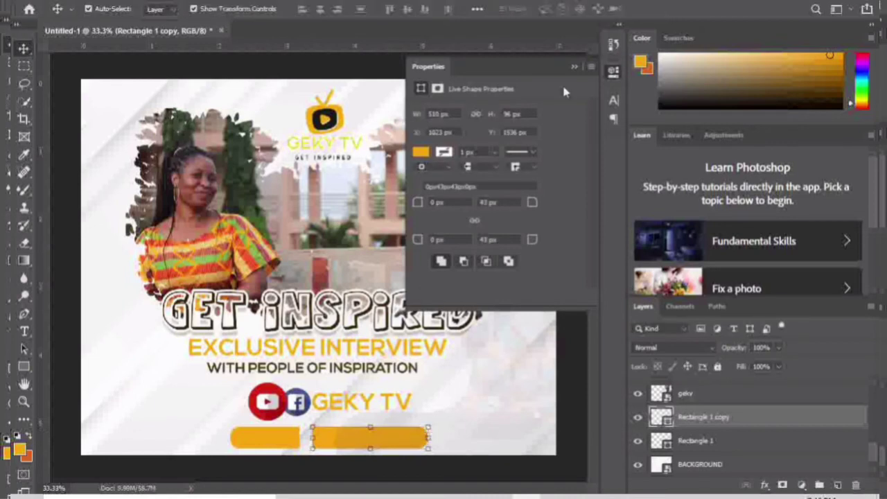
{"action": "left_click", "coordinate": [574, 67]}
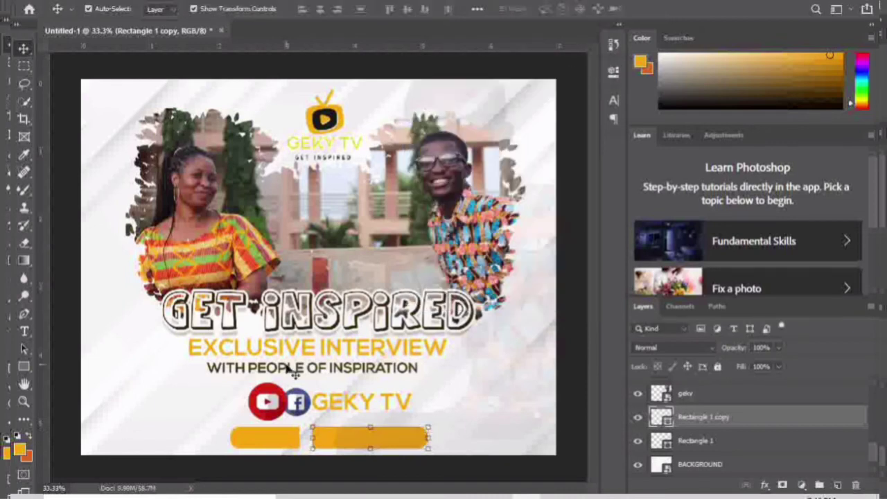
- Recolour the left orange bar's fill to dark brown #251a01, based on the orange hue sampled from the logo
{"action": "left_click", "coordinate": [290, 446]}
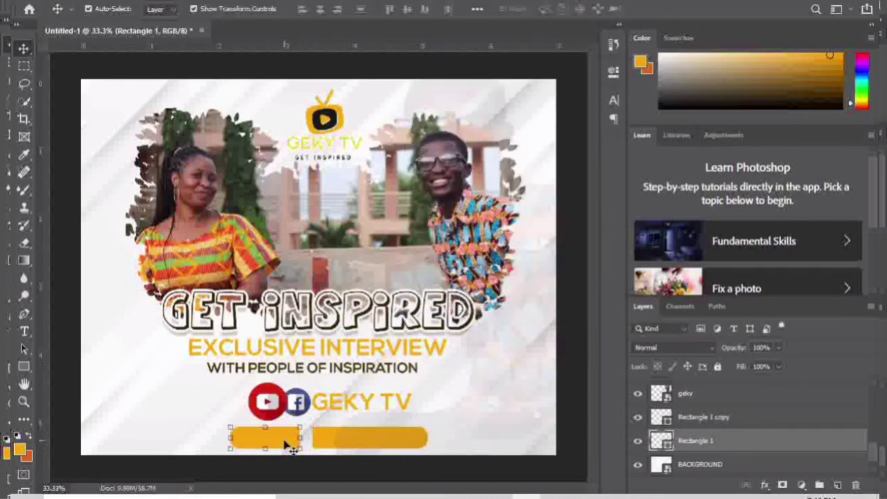
{"action": "left_click", "coordinate": [614, 71]}
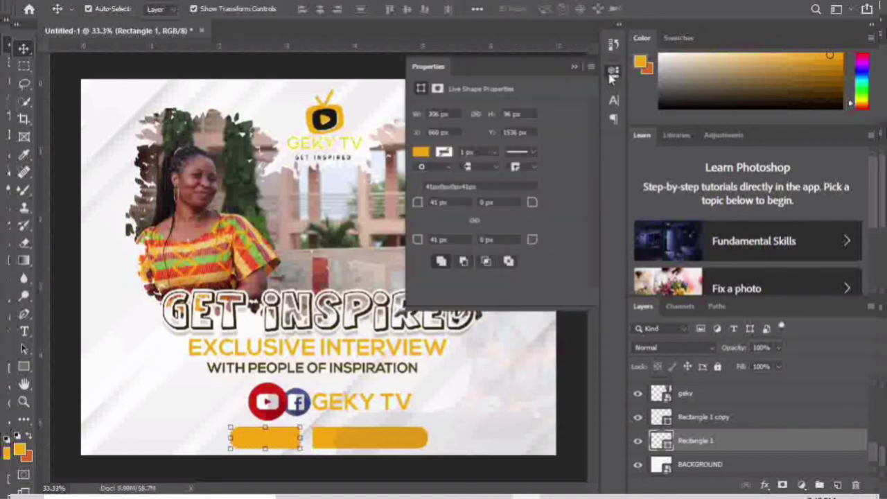
{"action": "left_click", "coordinate": [421, 153]}
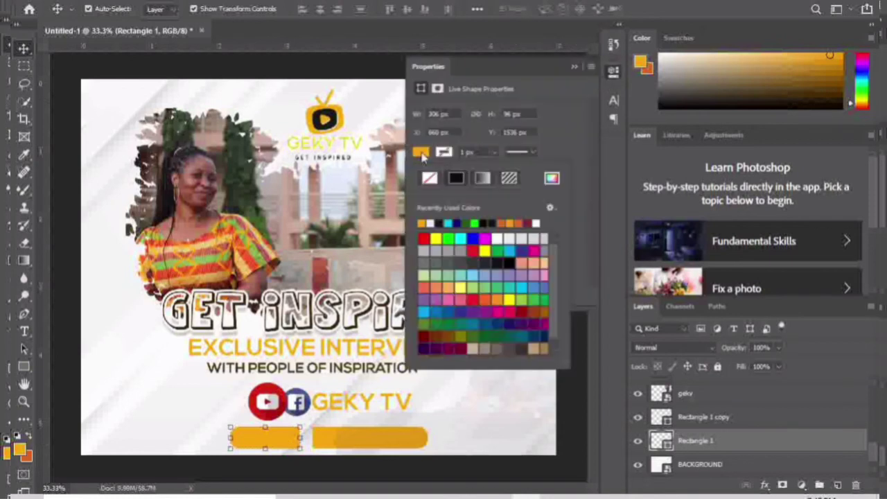
{"action": "left_click", "coordinate": [553, 179]}
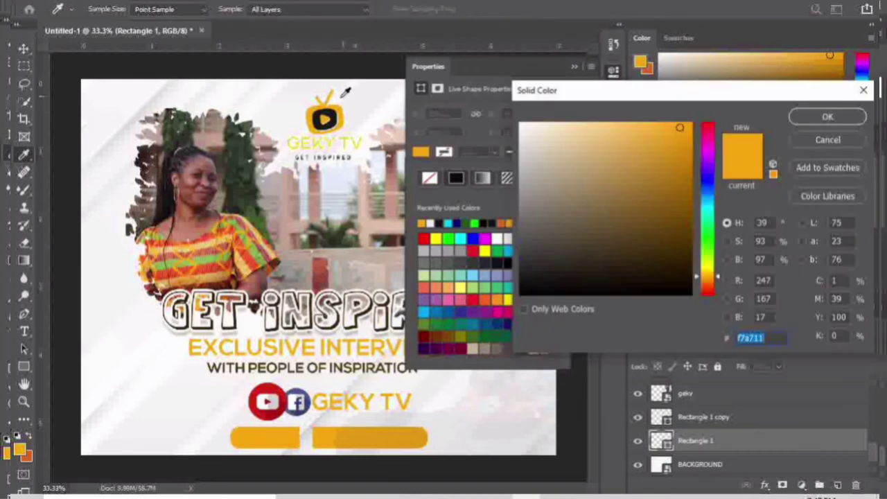
{"action": "left_click", "coordinate": [330, 113]}
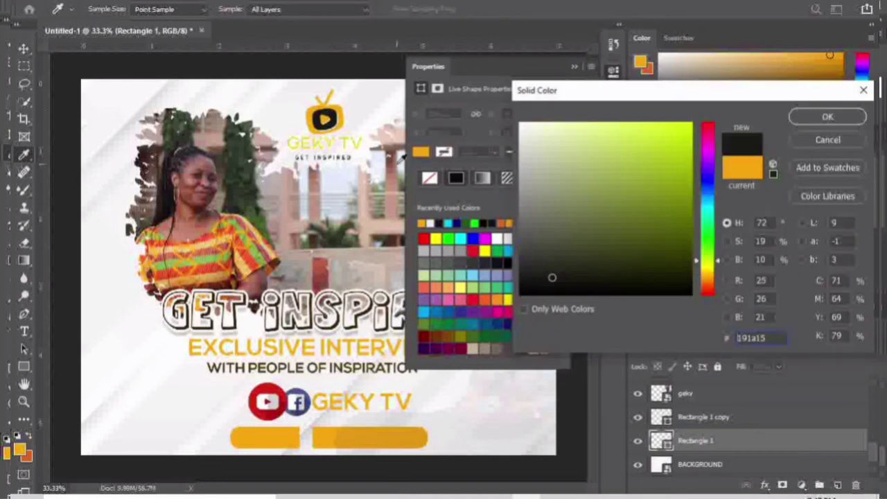
{"action": "left_click", "coordinate": [345, 111]}
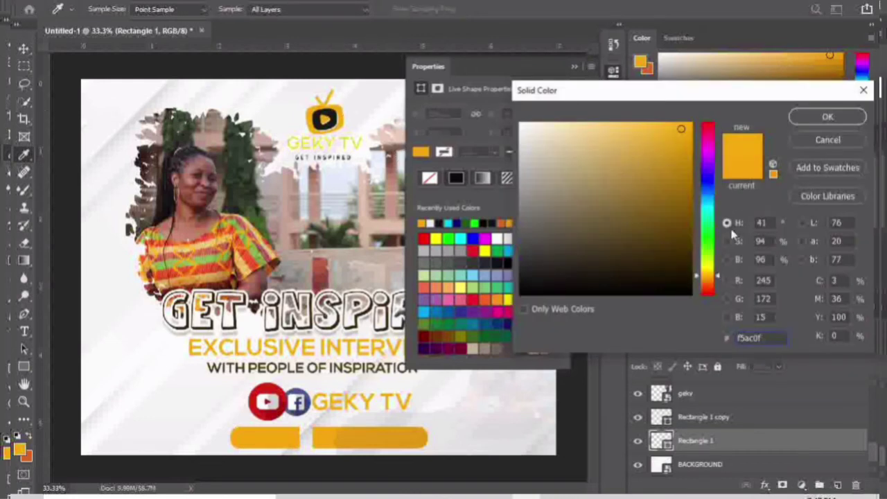
{"action": "left_click", "coordinate": [688, 253]}
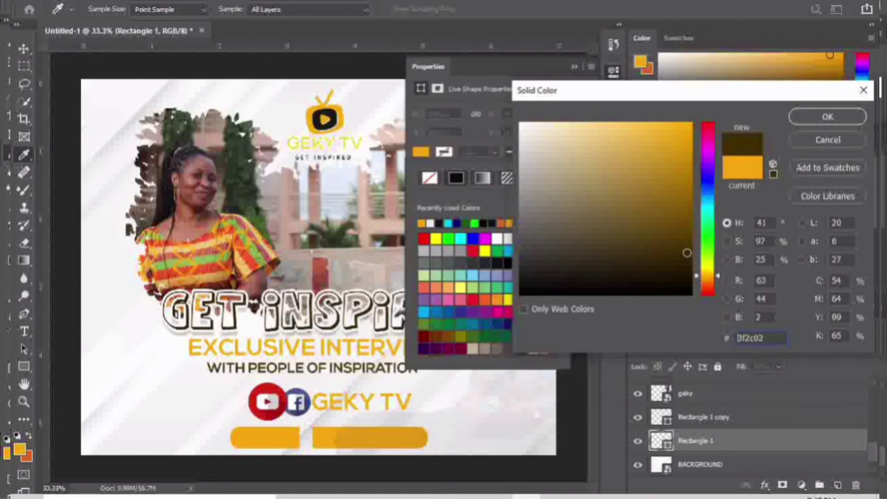
{"action": "left_click", "coordinate": [828, 118]}
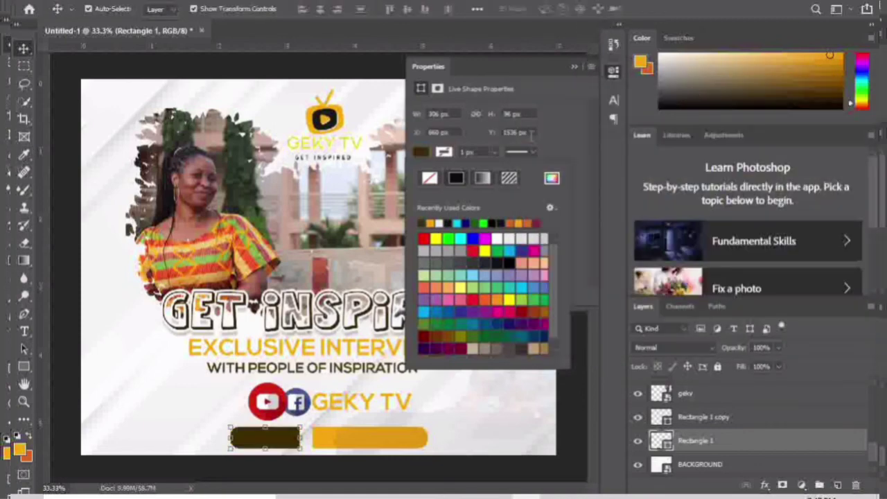
{"action": "left_click", "coordinate": [552, 179]}
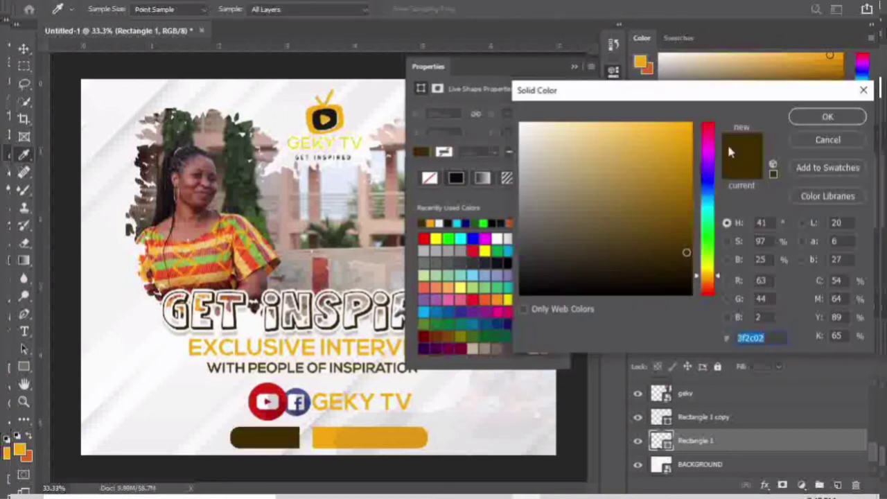
{"action": "left_click", "coordinate": [687, 270]}
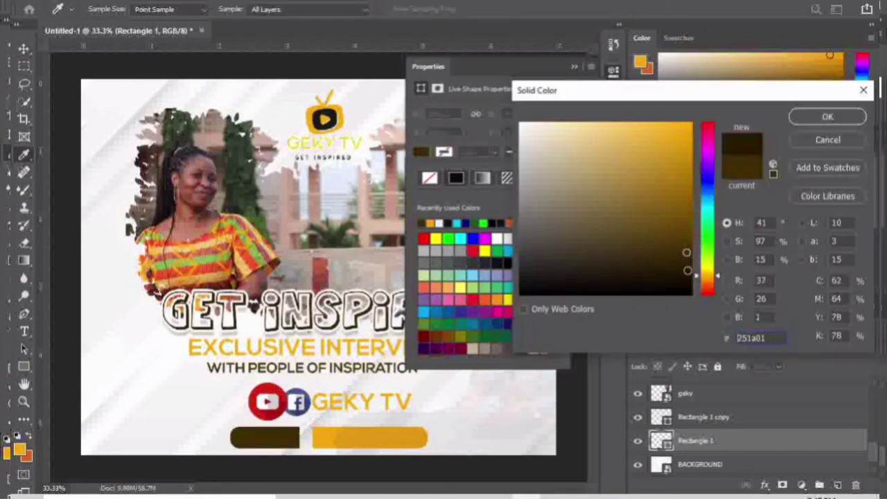
{"action": "left_click", "coordinate": [820, 120]}
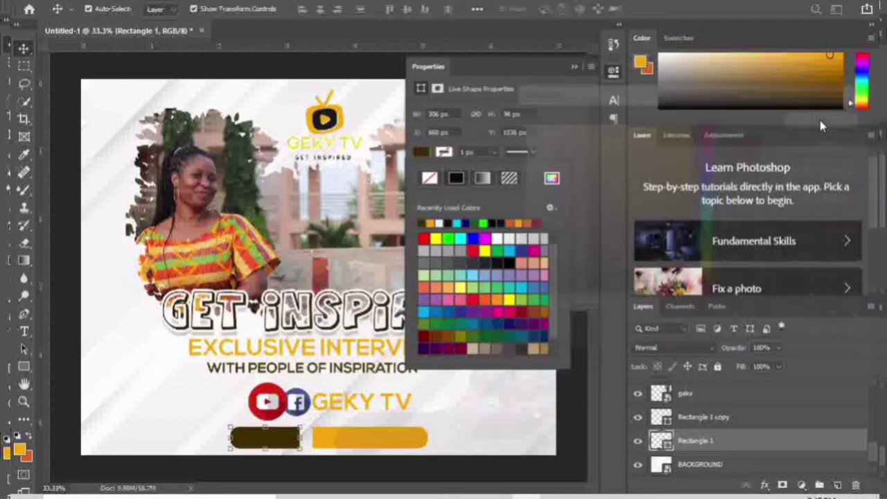
{"action": "left_click", "coordinate": [571, 62]}
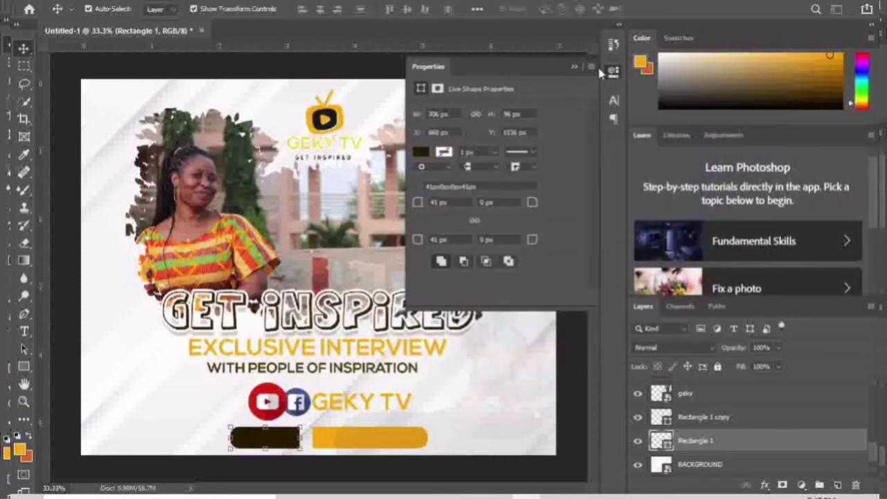
{"action": "left_click", "coordinate": [579, 66]}
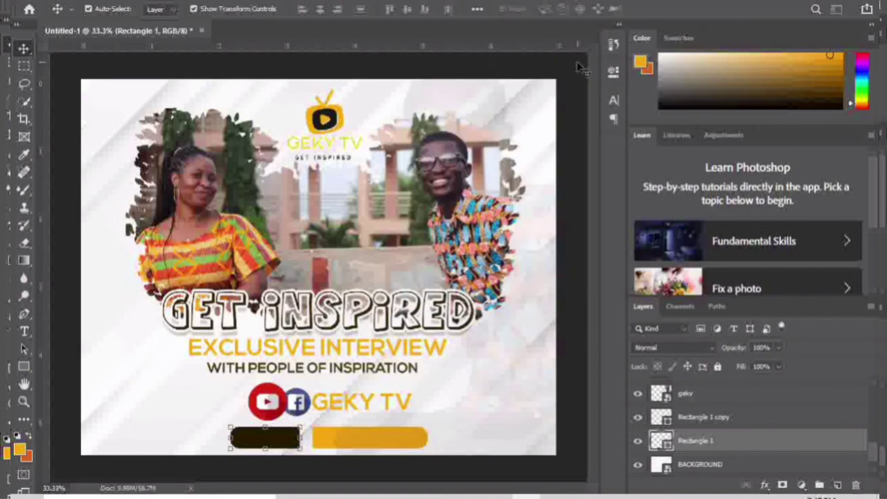
- Move the orange Rectangle 1 copy bar slightly left to narrow its gap to the dark bar
{"action": "left_click", "coordinate": [387, 446]}
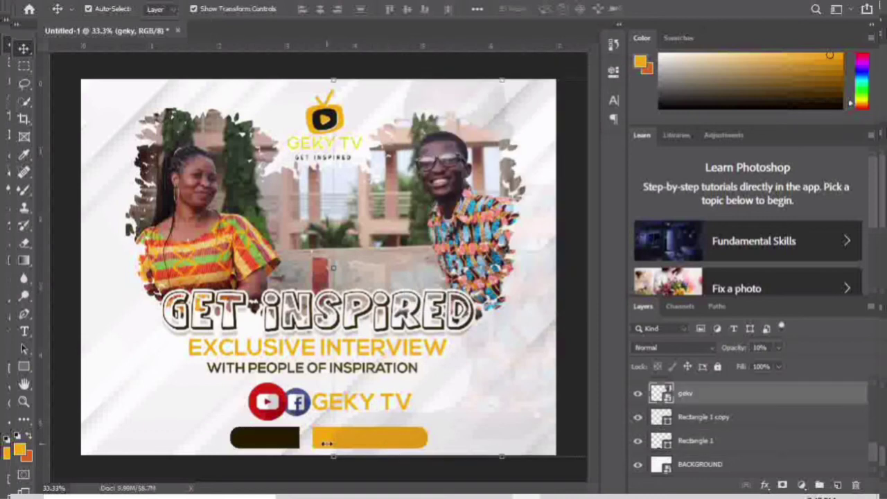
{"action": "left_click", "coordinate": [221, 440]}
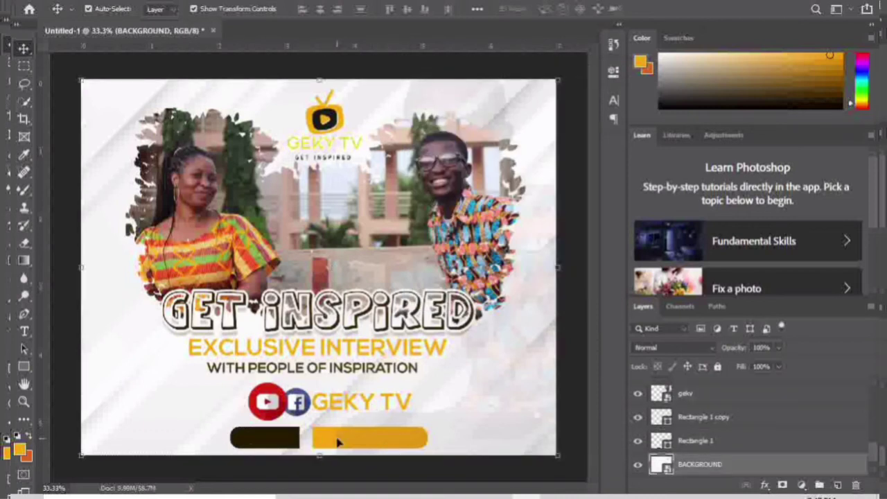
{"action": "left_click", "coordinate": [337, 442]}
{"action": "left_click", "coordinate": [317, 440]}
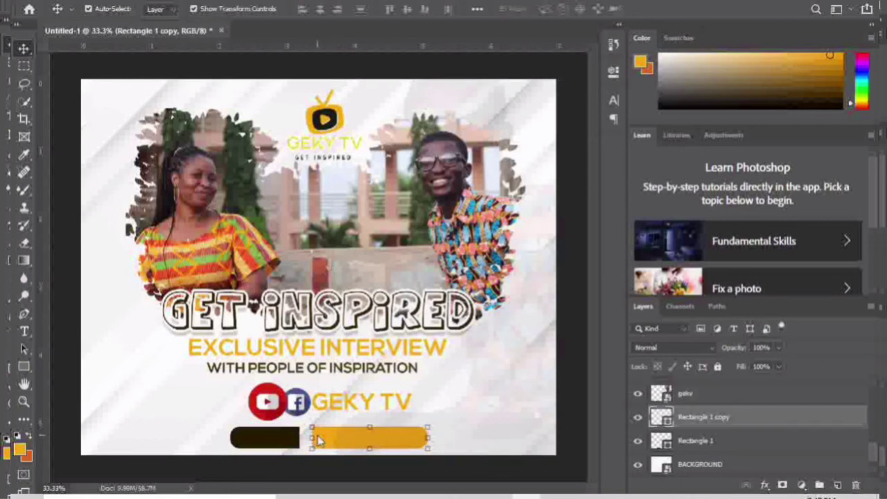
{"action": "left_click_drag", "start_coordinate": [318, 440], "coordinate": [312, 439]}
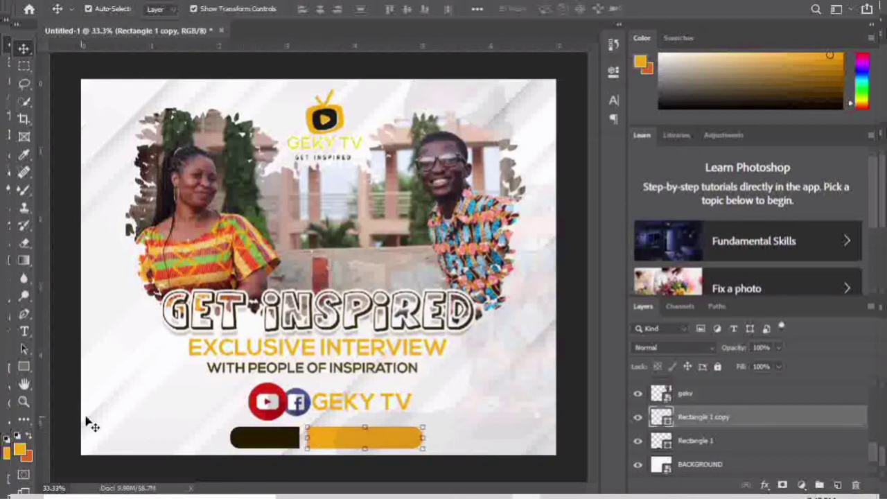
{"action": "left_click", "coordinate": [114, 424]}
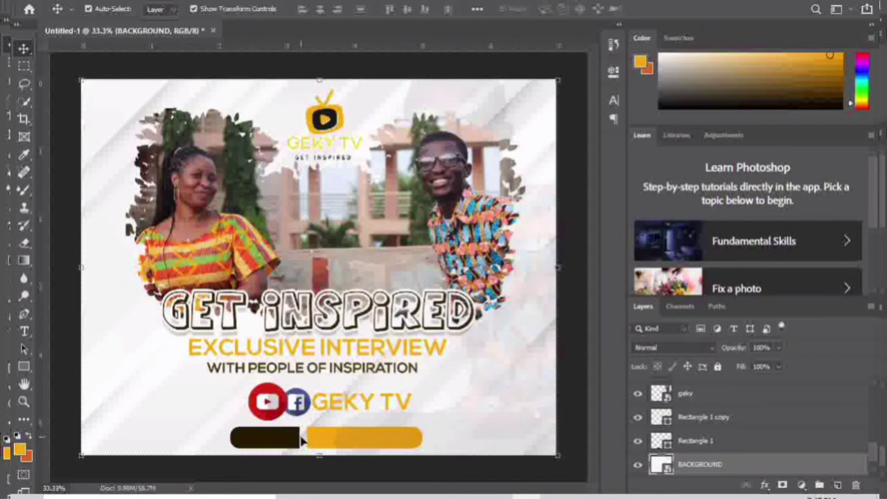
- Add the text "GUEST" at 16 pt over the dark bar and move its layer above the exclusive interview layer
{"action": "left_click", "coordinate": [25, 333]}
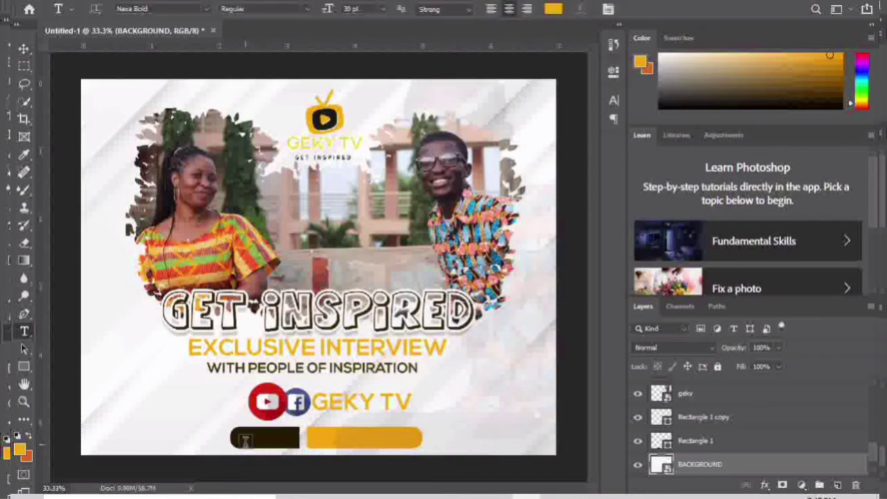
{"action": "left_click", "coordinate": [246, 441]}
{"action": "type", "text": "GUEST"}
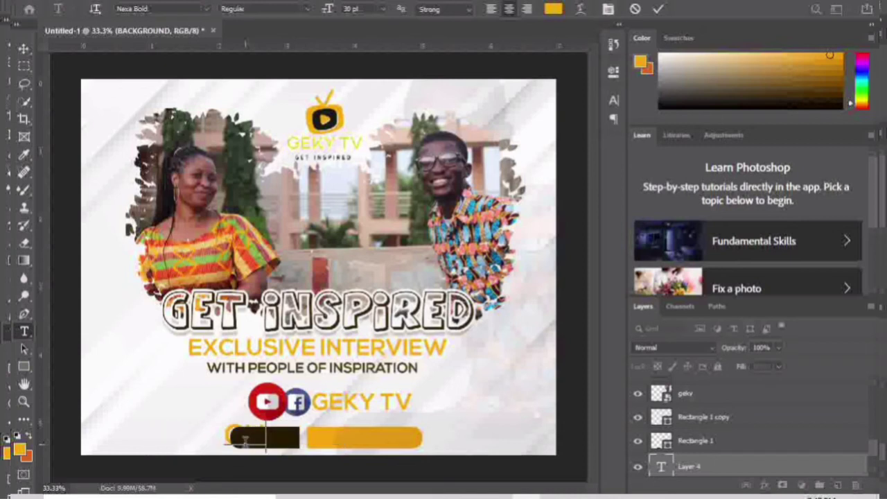
{"action": "key", "text": "ctrl+a"}
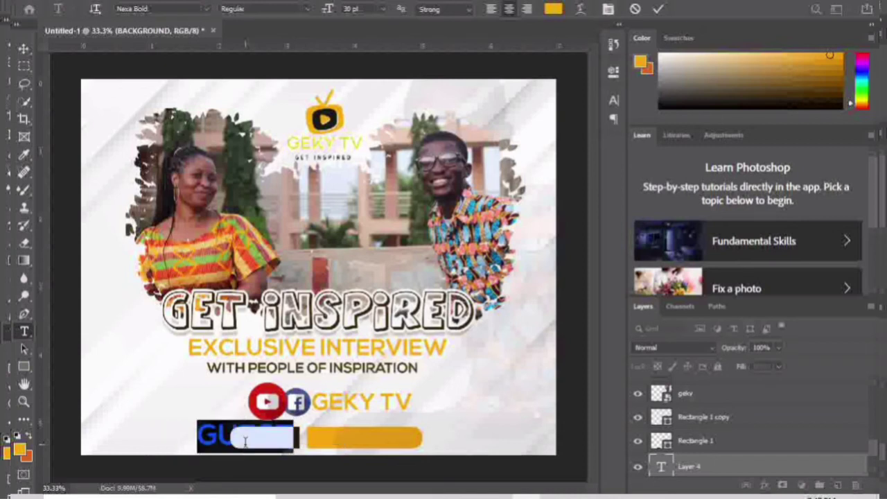
{"action": "left_click", "coordinate": [382, 9]}
{"action": "left_click", "coordinate": [360, 117]}
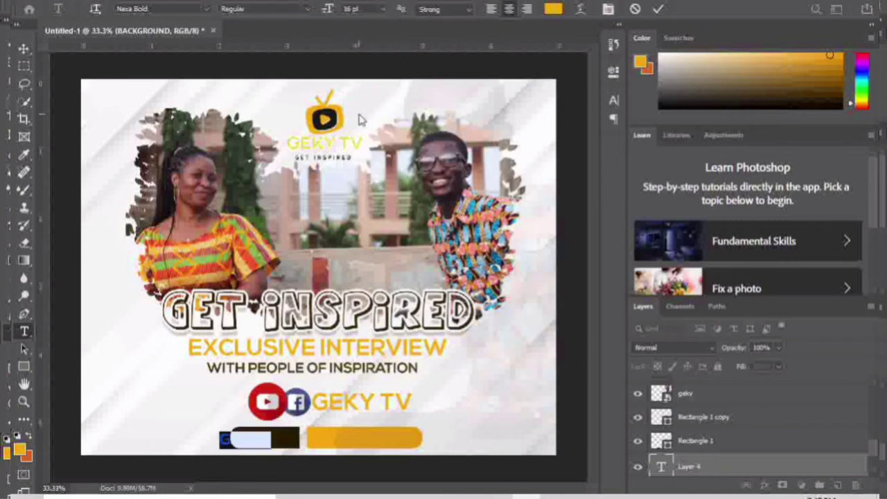
{"action": "left_click", "coordinate": [658, 9]}
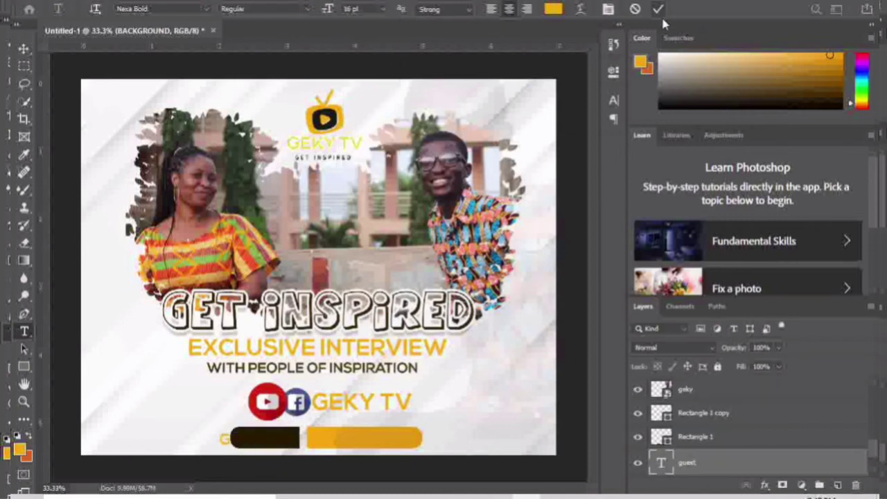
{"action": "left_click_drag", "start_coordinate": [689, 468], "coordinate": [685, 392]}
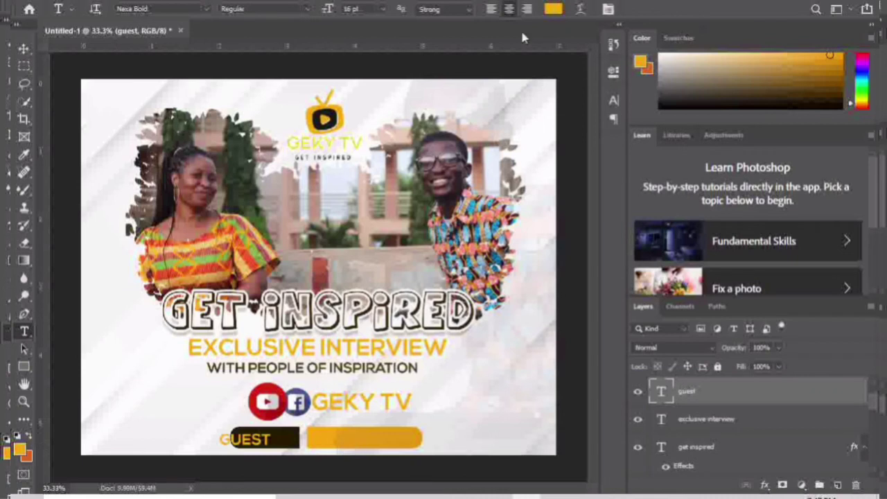
- Change the GUEST text colour to near-white #fefefe, sampled from the flyer's background
{"action": "left_click", "coordinate": [553, 8]}
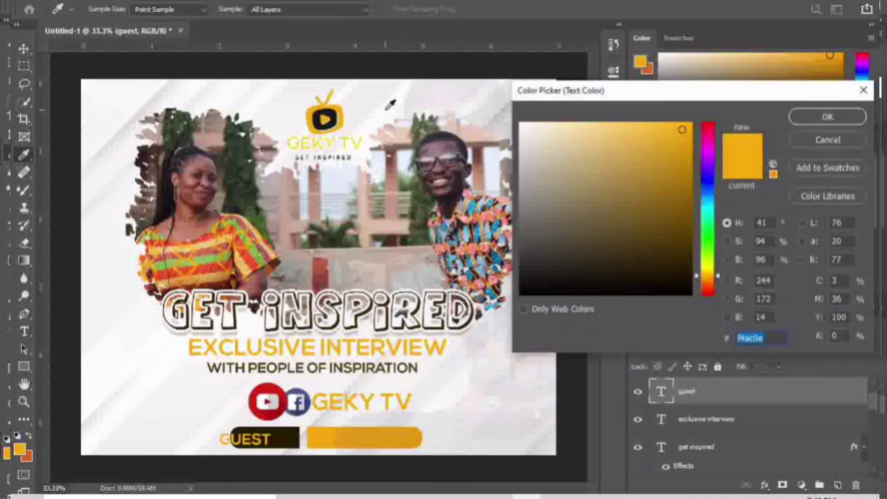
{"action": "left_click", "coordinate": [390, 102]}
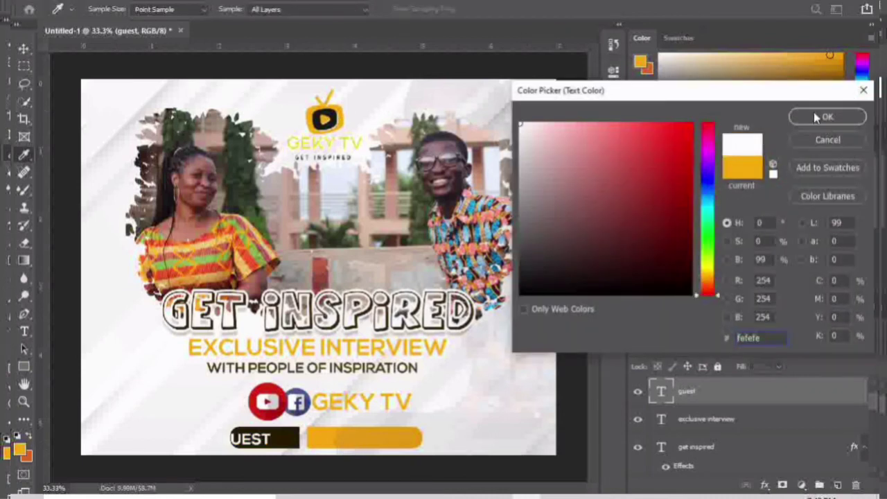
{"action": "left_click", "coordinate": [389, 108]}
{"action": "type", "text": "ffffff"}
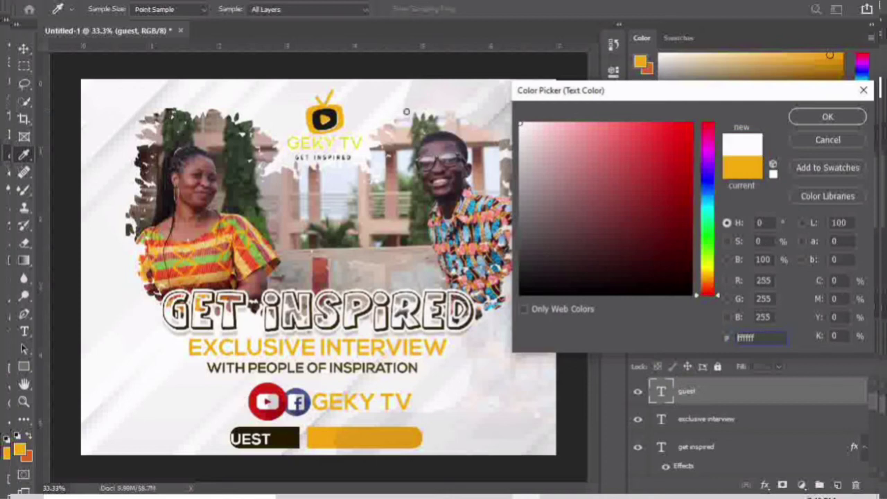
{"action": "left_click", "coordinate": [380, 103]}
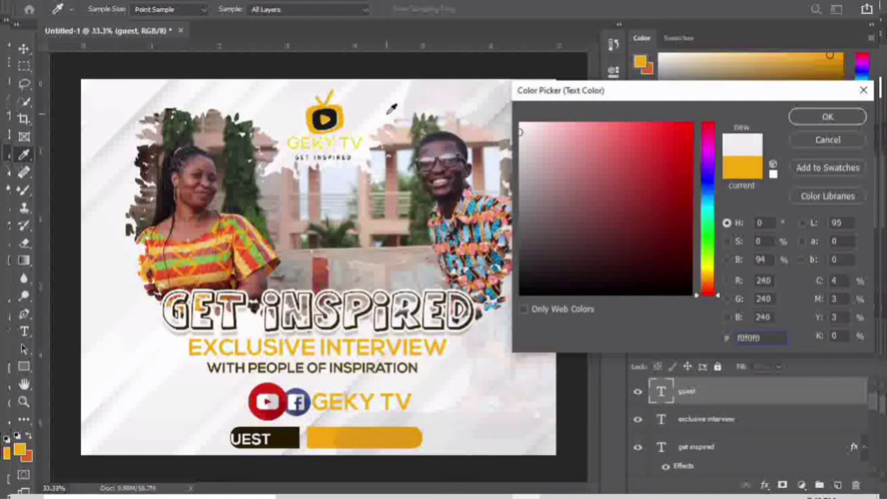
{"action": "left_click", "coordinate": [391, 108]}
{"action": "left_click", "coordinate": [816, 117]}
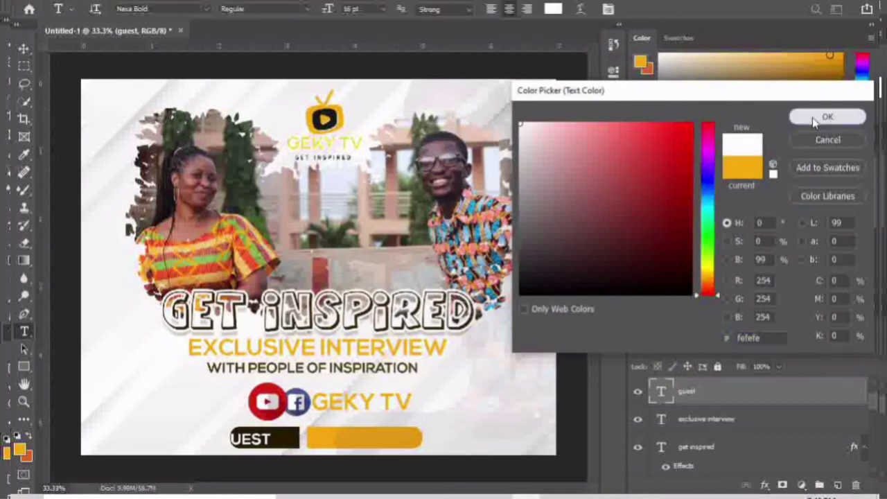
- Move the GUEST text right and centre it inside the dark bar
{"action": "left_click", "coordinate": [23, 48]}
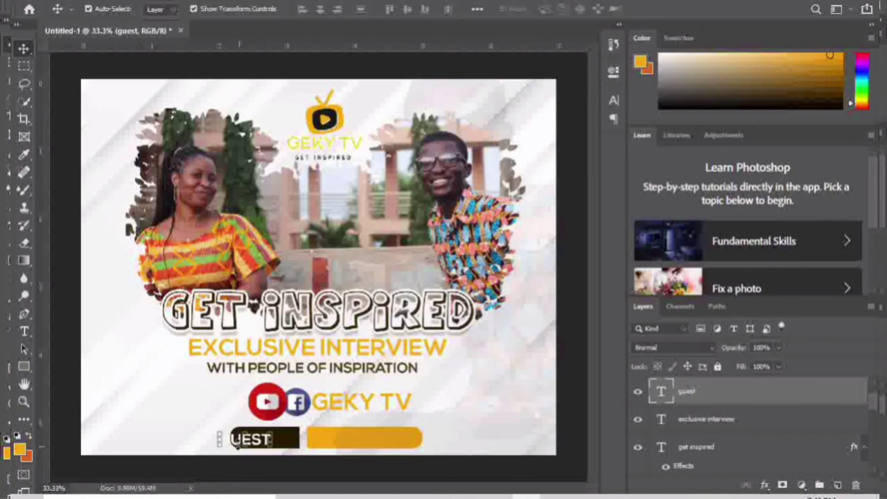
{"action": "left_click_drag", "start_coordinate": [258, 444], "coordinate": [301, 449]}
{"action": "key", "text": "ctrl+t"}
{"action": "key", "text": "Return"}
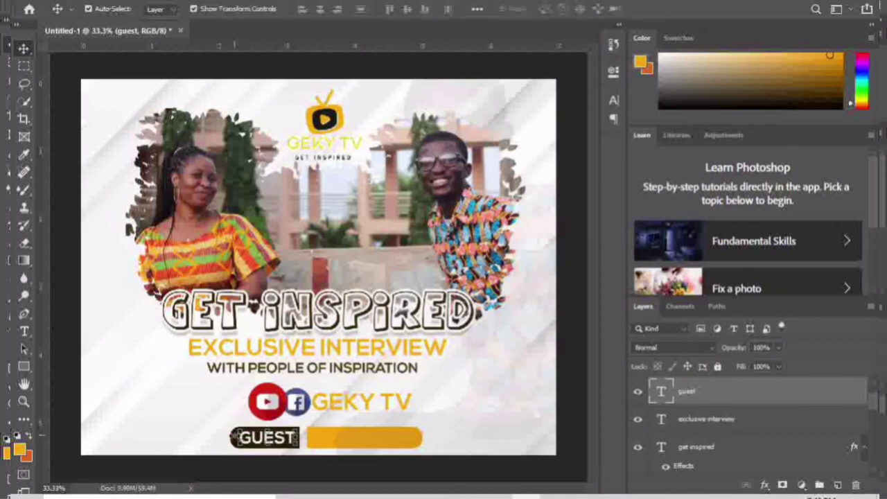
- Nudge the orange bar further left so only a thin gap separates it from the GUEST bar
{"action": "left_click", "coordinate": [351, 445]}
{"action": "left_click", "coordinate": [79, 377]}
{"action": "left_click", "coordinate": [321, 444]}
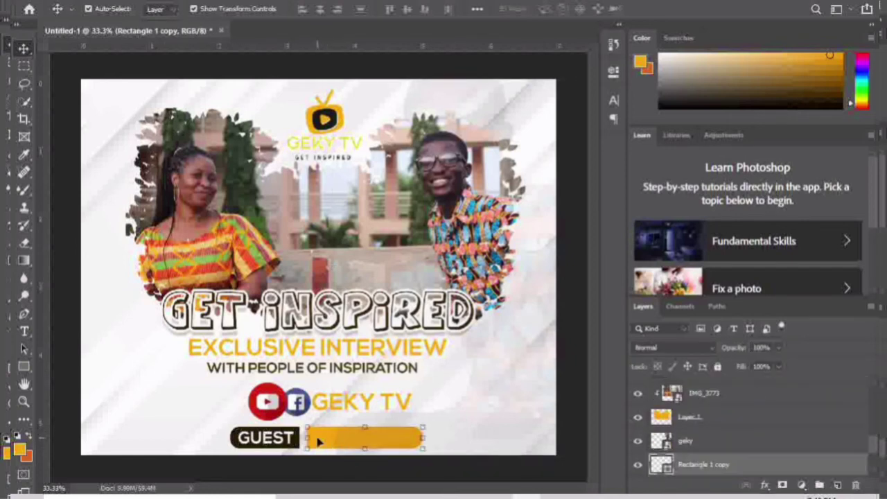
- Add the guest's full name as a 16 pt Nexa Bold text layer beside the social media icons
{"action": "left_click", "coordinate": [23, 332]}
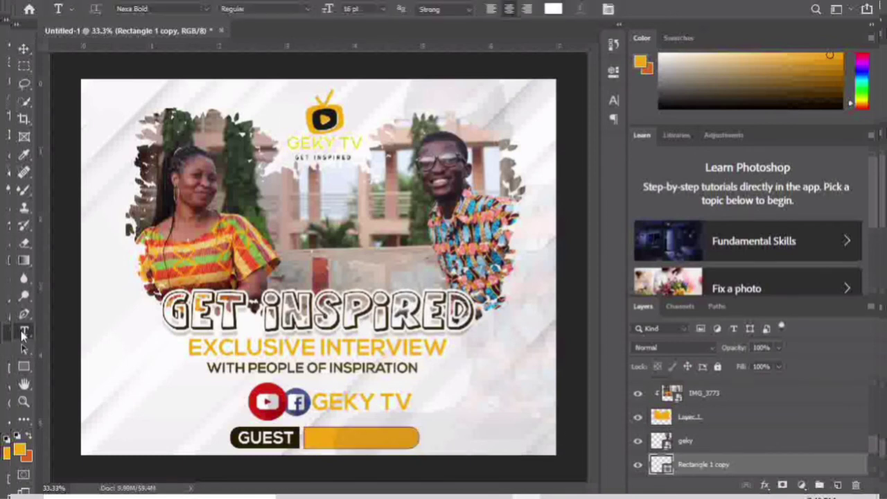
{"action": "left_click", "coordinate": [178, 407]}
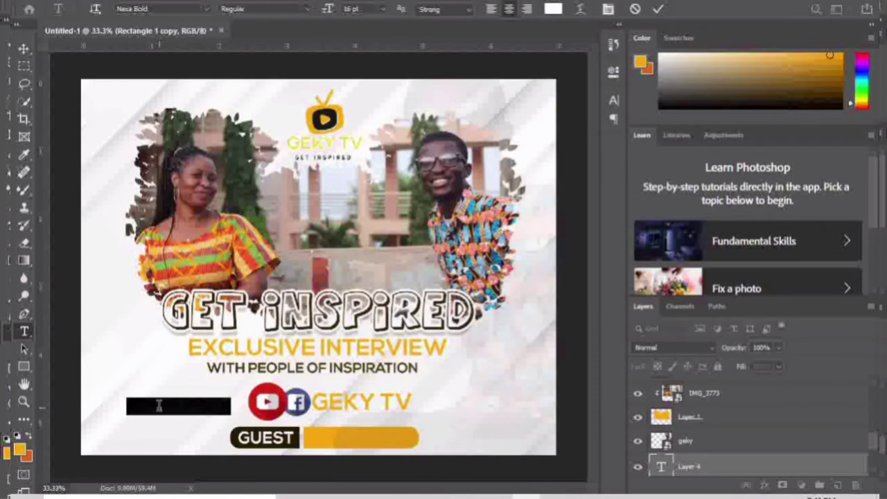
{"action": "left_click", "coordinate": [159, 406]}
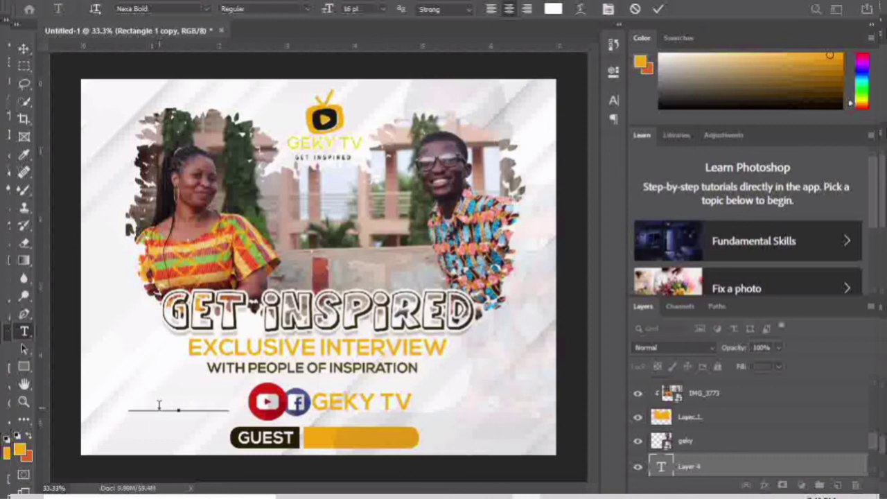
{"action": "key", "text": "Escape"}
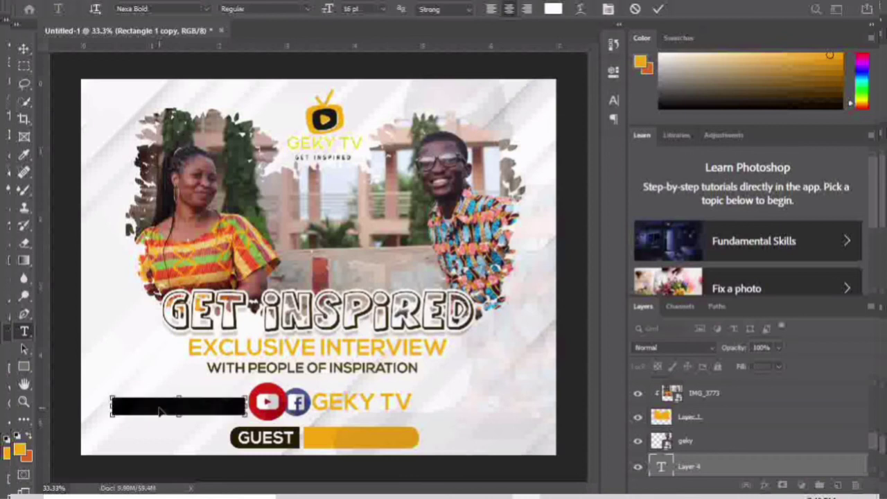
{"action": "left_click", "coordinate": [659, 8]}
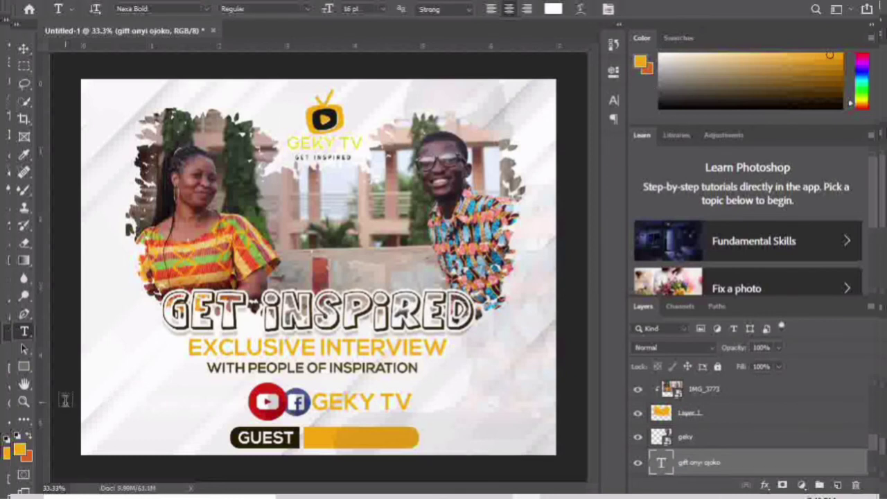
- Move the guest's name onto the orange bar and scale it down to 87.76% so it fits the bar's width
{"action": "left_click", "coordinate": [23, 49]}
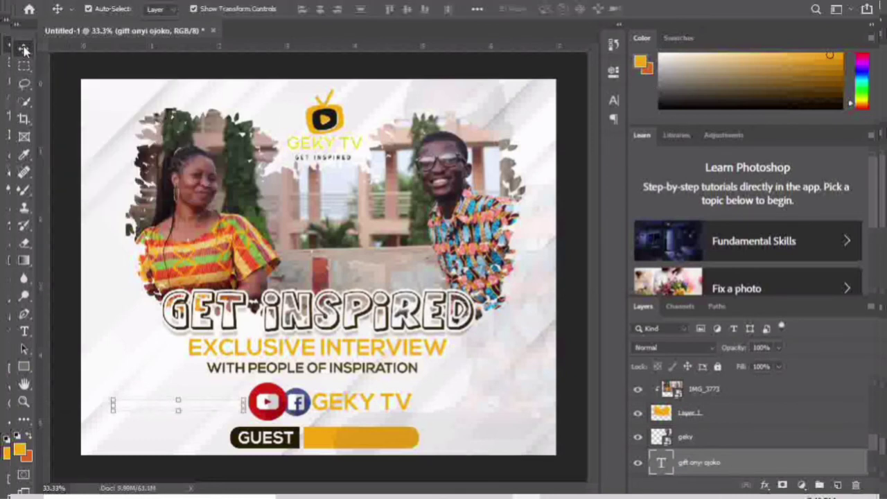
{"action": "left_click_drag", "start_coordinate": [205, 411], "coordinate": [397, 442]}
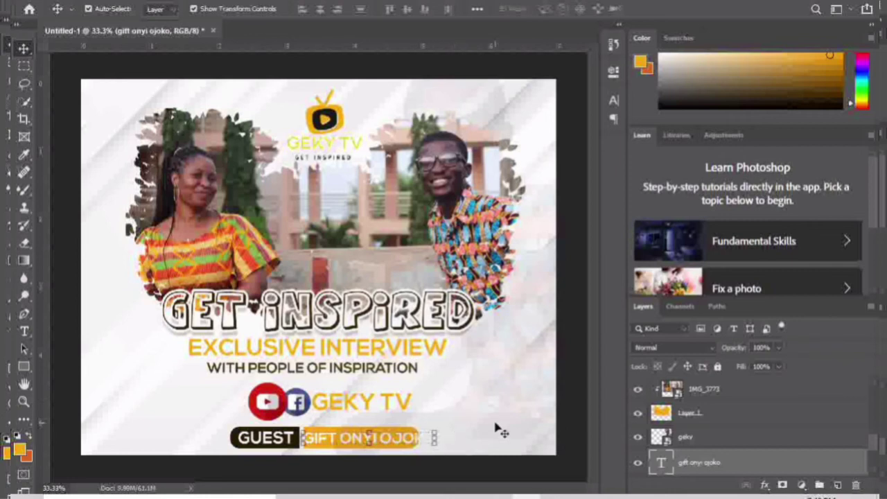
{"action": "left_click", "coordinate": [430, 425]}
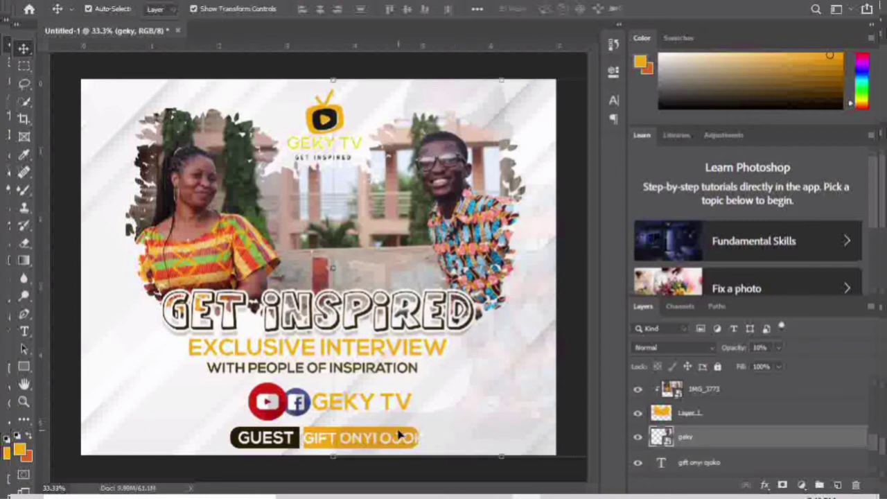
{"action": "left_click", "coordinate": [316, 438]}
{"action": "left_click_drag", "start_coordinate": [434, 438], "coordinate": [420, 438]}
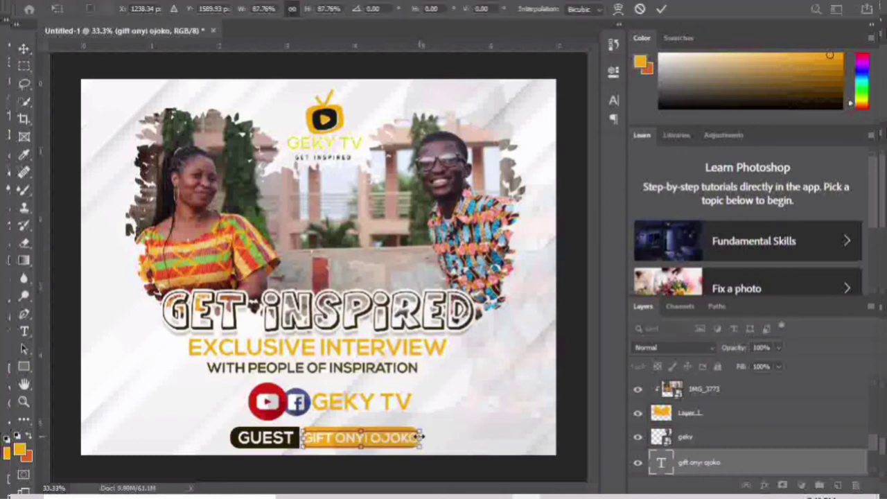
{"action": "key", "text": "Return"}
{"action": "left_click", "coordinate": [472, 437]}
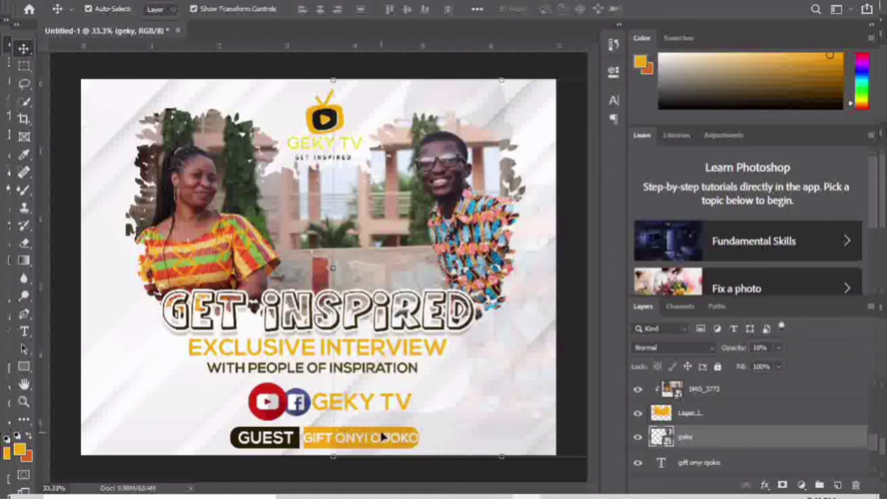
- Change the guest name's text colour to dark brown #251a01, sampled from the GUEST bar
{"action": "left_click", "coordinate": [321, 450]}
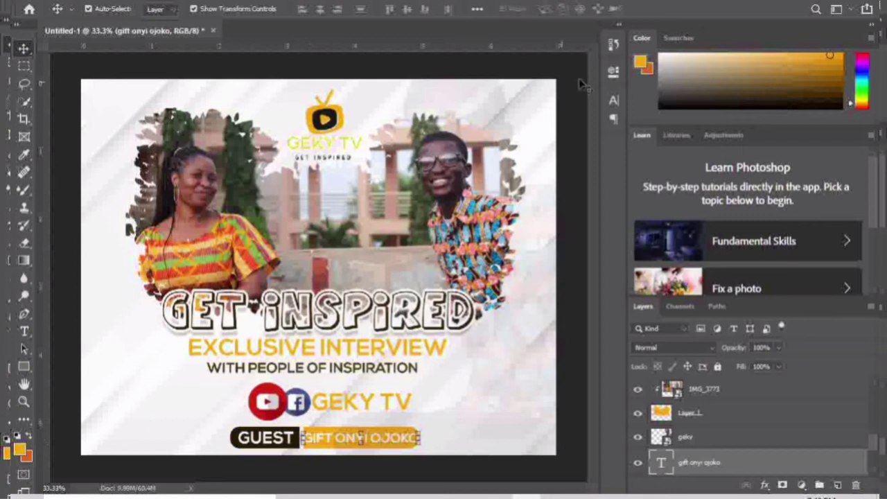
{"action": "left_click", "coordinate": [614, 71]}
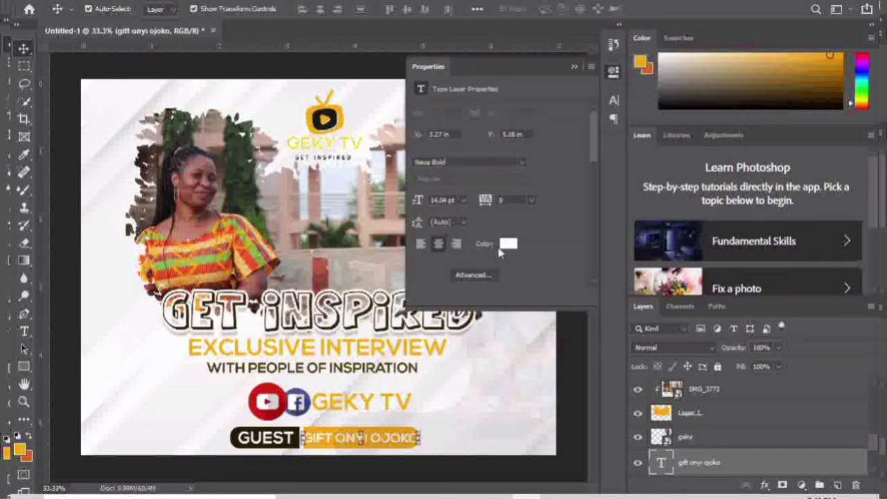
{"action": "left_click", "coordinate": [511, 245]}
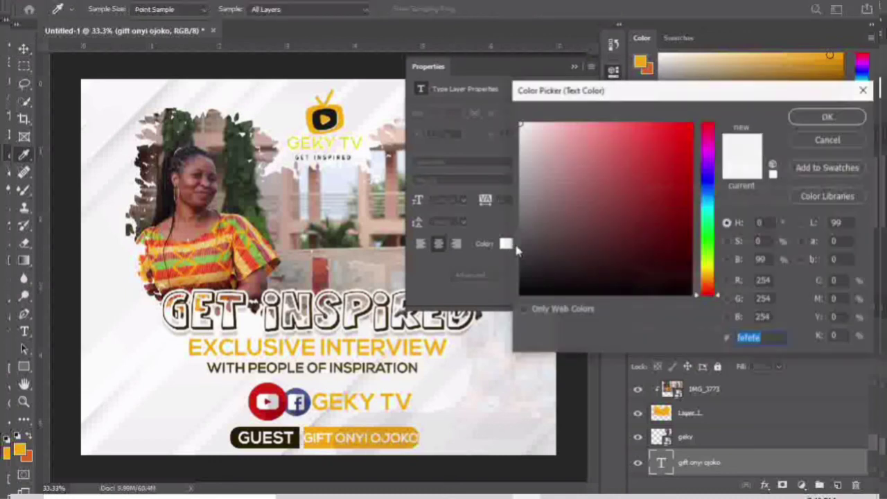
{"action": "left_click", "coordinate": [303, 434]}
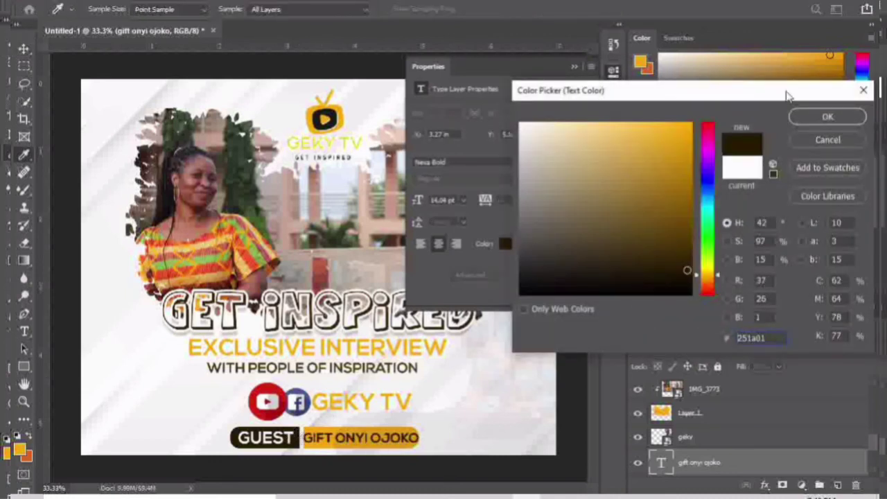
{"action": "left_click", "coordinate": [828, 118]}
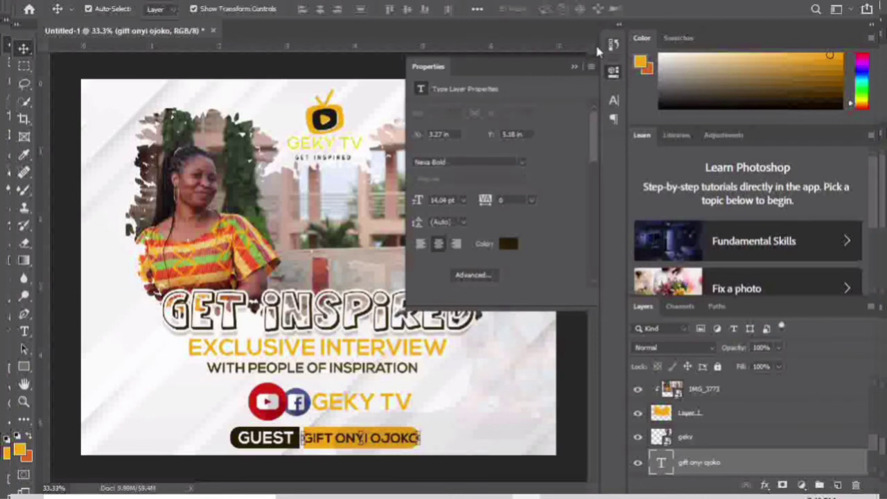
{"action": "left_click", "coordinate": [574, 67]}
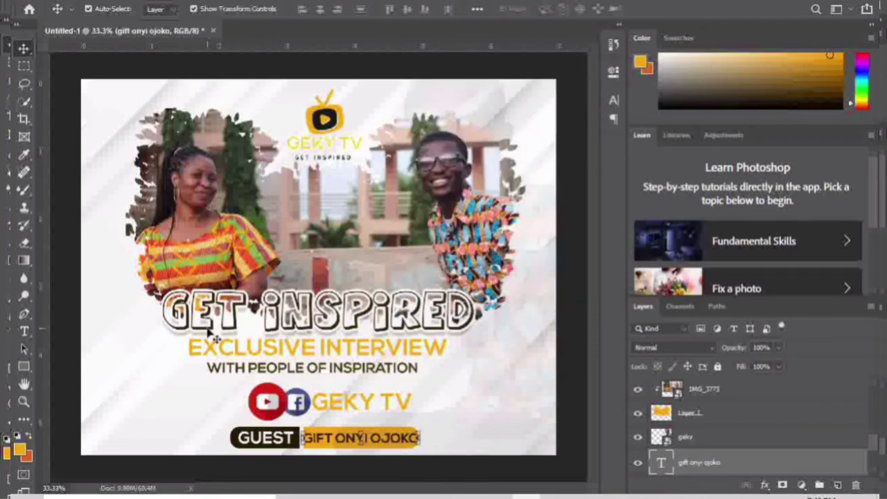
- Widen the orange bar slightly by extending its right end beyond the guest's name
{"action": "left_click", "coordinate": [140, 428]}
{"action": "left_click", "coordinate": [326, 436]}
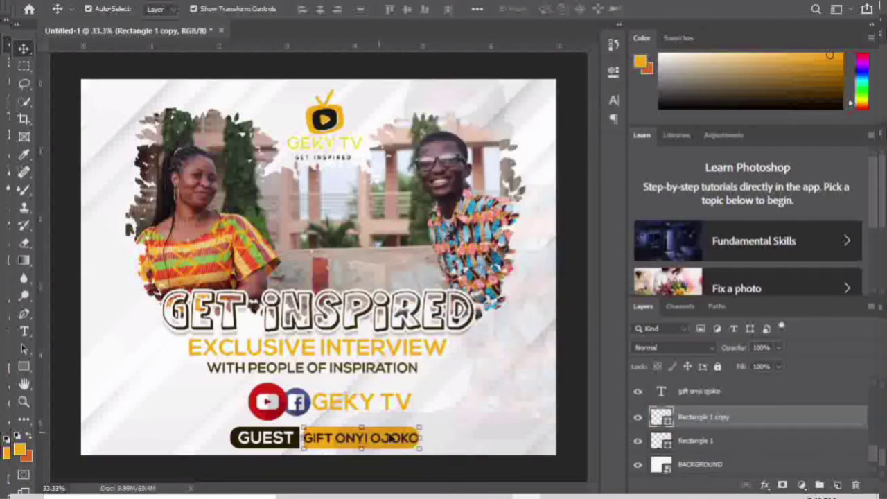
{"action": "key", "text": "ctrl+t"}
{"action": "left_click_drag", "start_coordinate": [420, 438], "coordinate": [431, 437]}
{"action": "key", "text": "Return"}
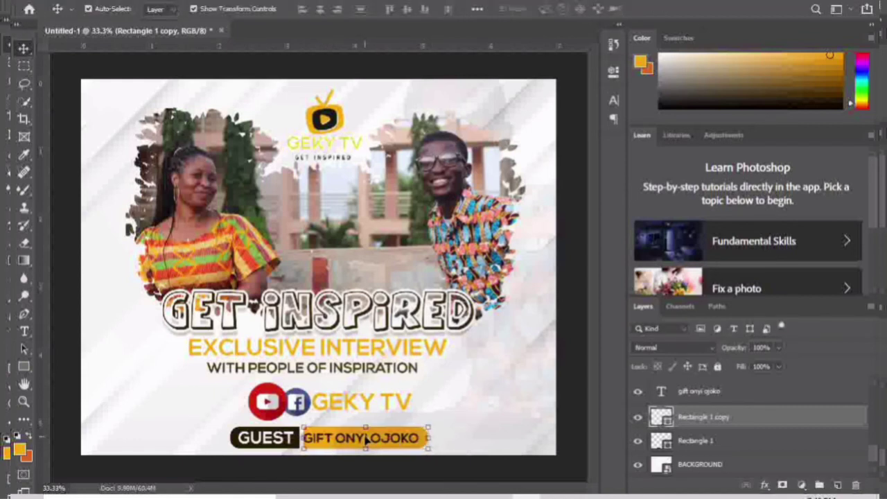
{"action": "left_click", "coordinate": [365, 438]}
{"action": "left_click", "coordinate": [167, 426]}
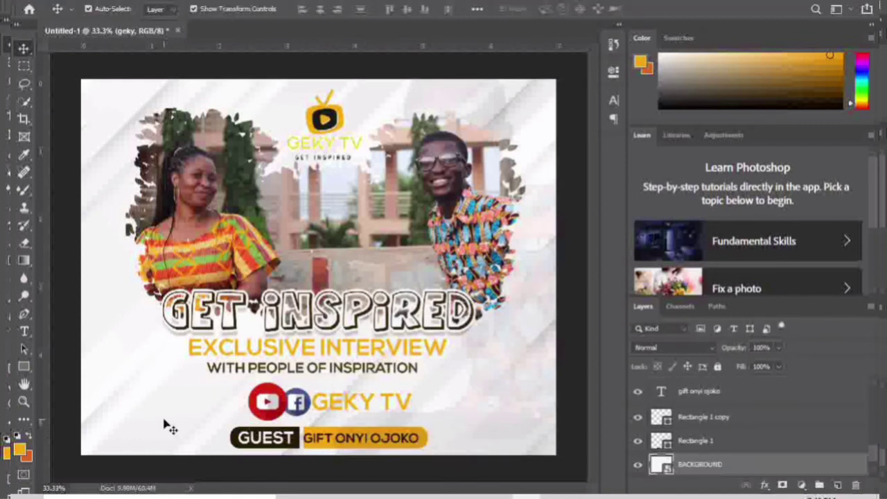
- Nudge the guest's name right to centre it inside the widened orange bar
{"action": "left_click", "coordinate": [324, 439]}
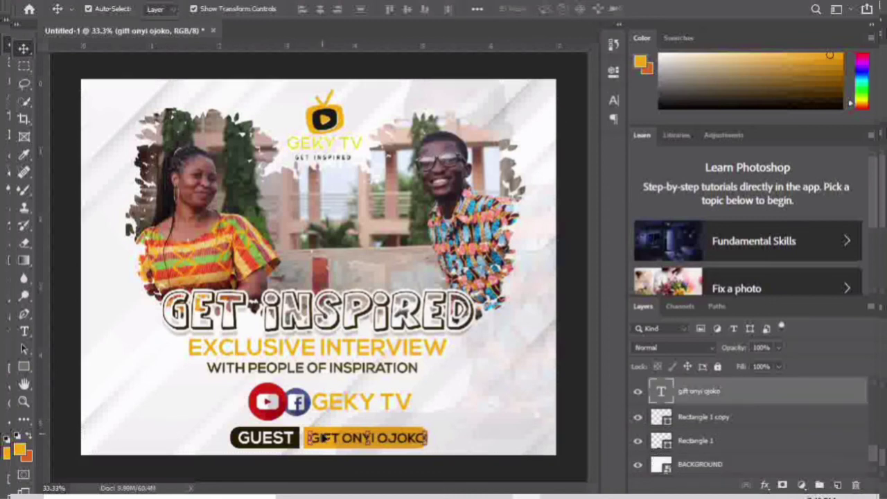
{"action": "left_click", "coordinate": [196, 443]}
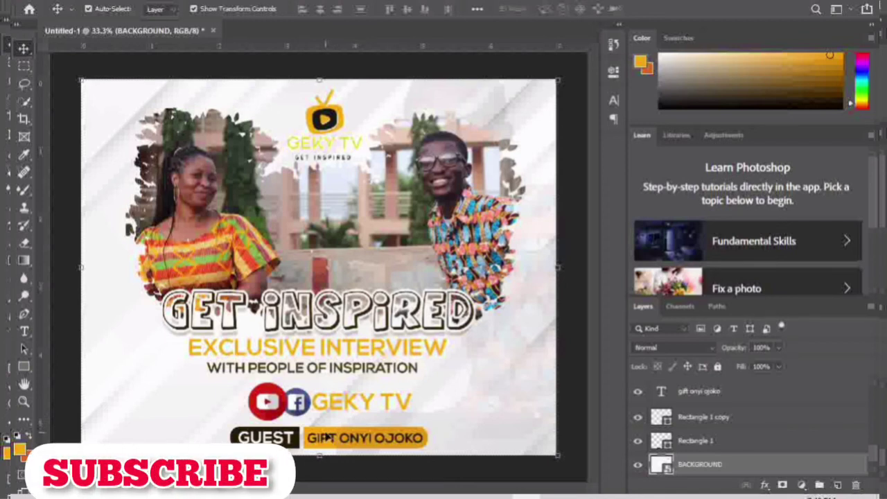
{"action": "key", "text": "ctrl+v"}
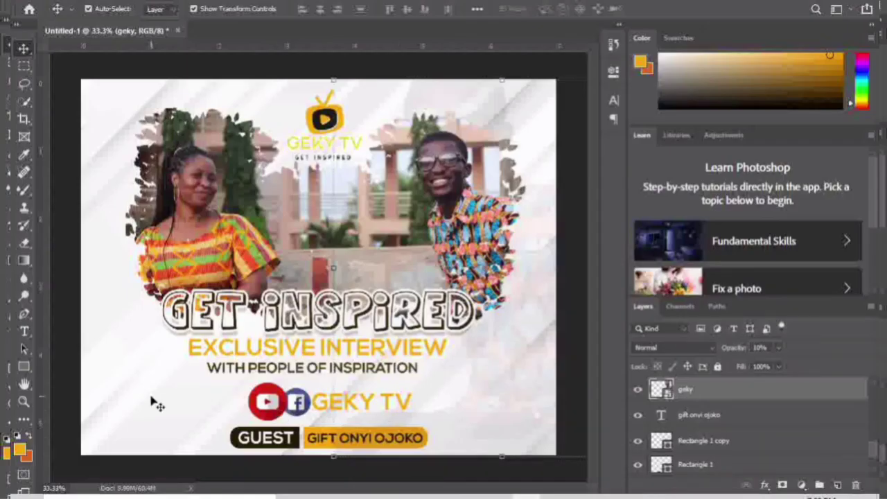
{"action": "key", "text": "alt+comma"}
- Give the GEKY TV text beside the social media icons a white outside stroke of 10 px
{"action": "left_click", "coordinate": [338, 400]}
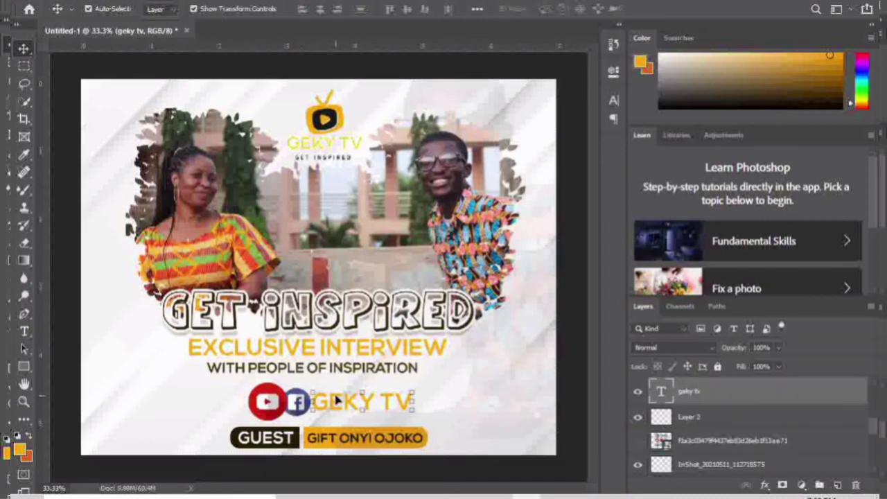
{"action": "right_click", "coordinate": [730, 393]}
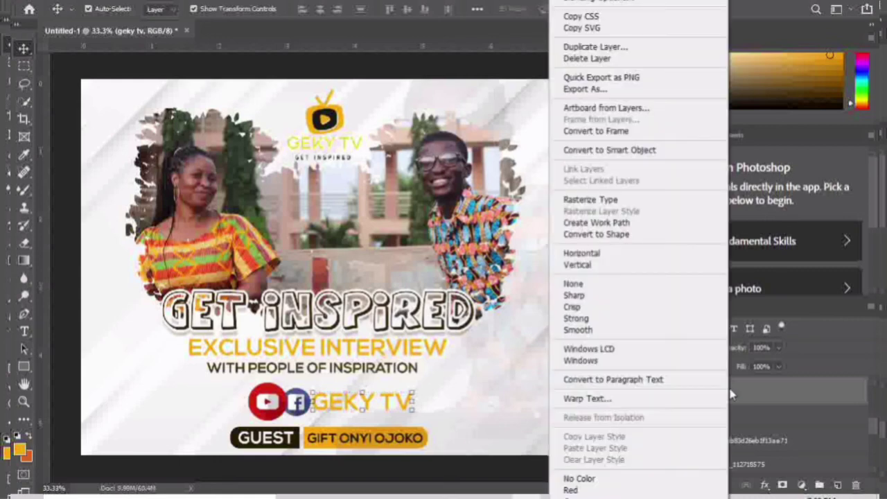
{"action": "left_click", "coordinate": [619, 3]}
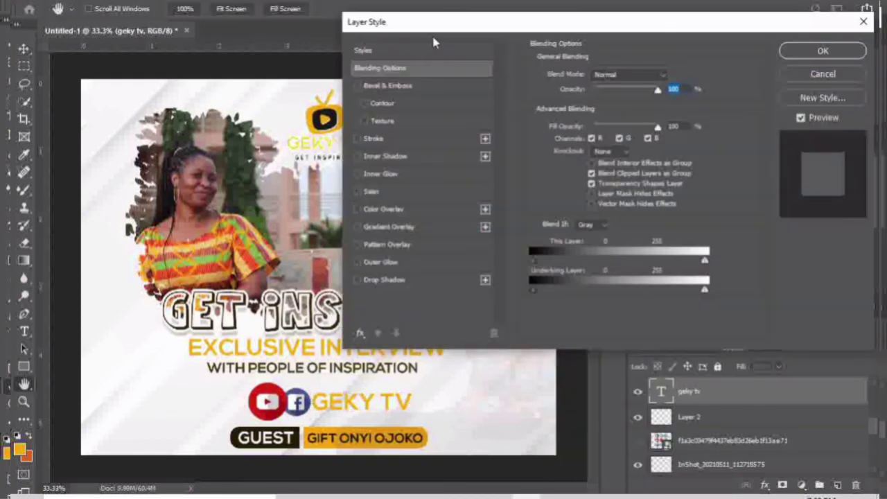
{"action": "left_click_drag", "start_coordinate": [455, 36], "coordinate": [622, 53]}
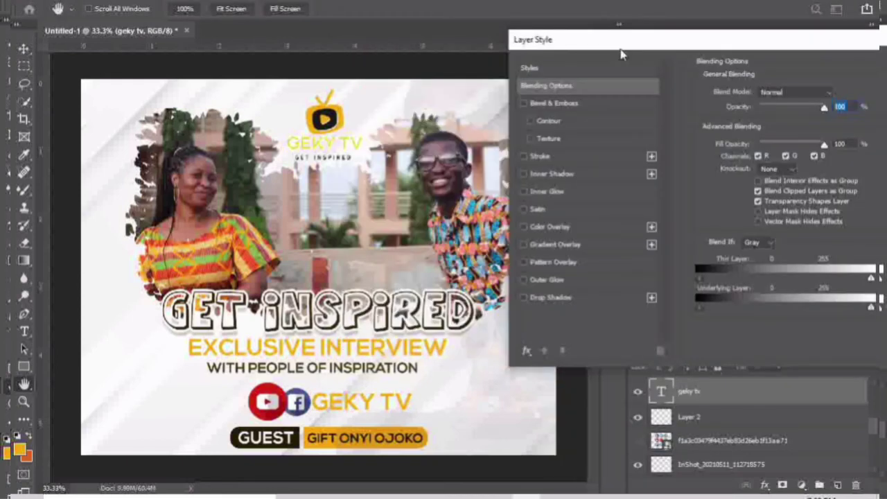
{"action": "left_click", "coordinate": [524, 156]}
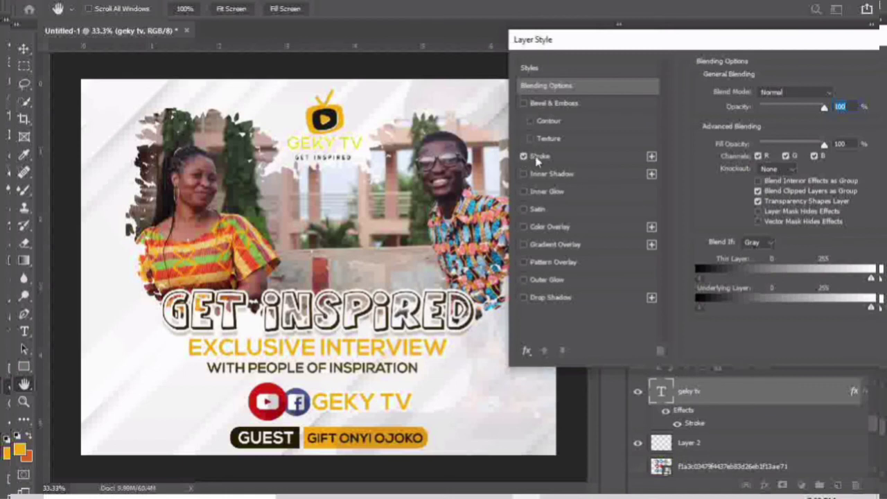
{"action": "left_click", "coordinate": [544, 157]}
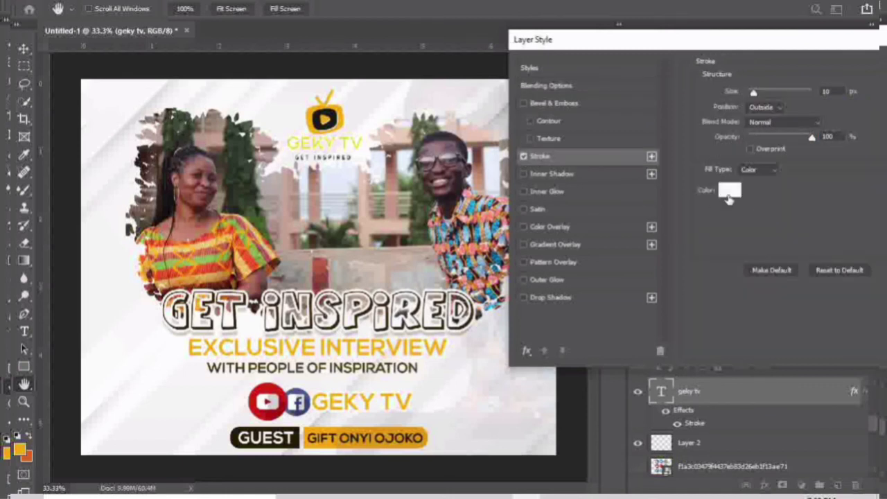
{"action": "left_click", "coordinate": [525, 159]}
- Add a Multiply drop shadow to the GEKY TV text with 23% opacity, 24 px distance, 9% spread and 10 px size
{"action": "left_click", "coordinate": [524, 298]}
{"action": "left_click", "coordinate": [565, 299]}
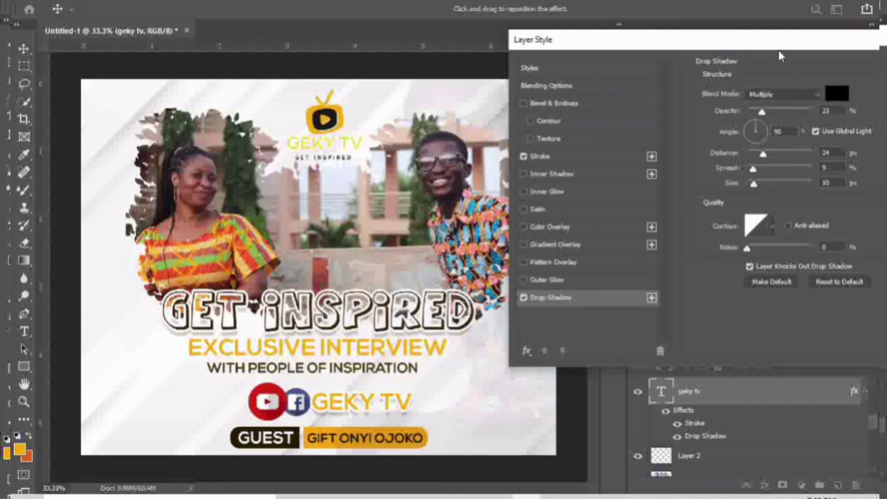
{"action": "left_click_drag", "start_coordinate": [777, 54], "coordinate": [659, 59]}
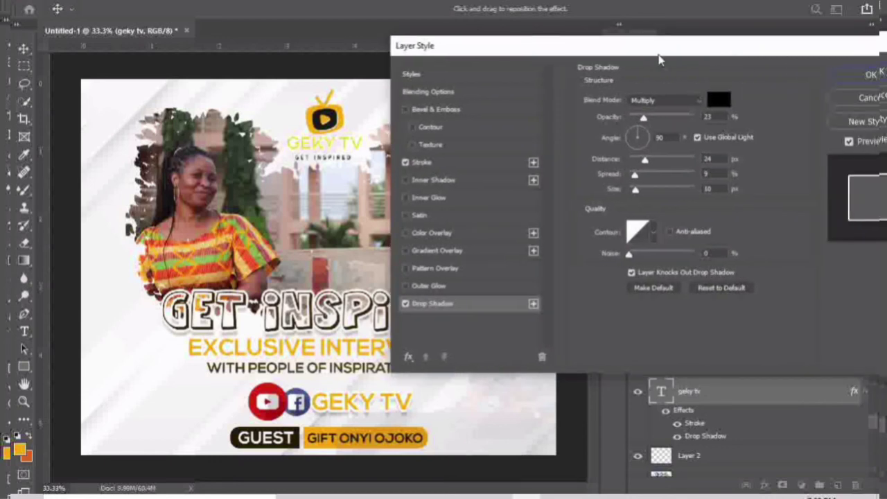
{"action": "left_click", "coordinate": [863, 75]}
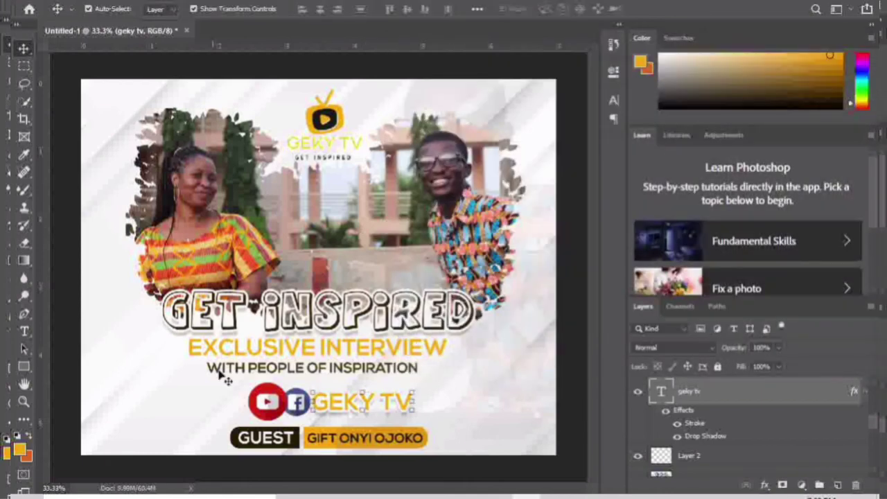
- Apply a drop shadow to the red YouTube icon layer using the existing shadow settings
{"action": "key", "text": "ctrl+shift+alt+n"}
{"action": "right_click", "coordinate": [693, 395]}
{"action": "left_click", "coordinate": [763, 389]}
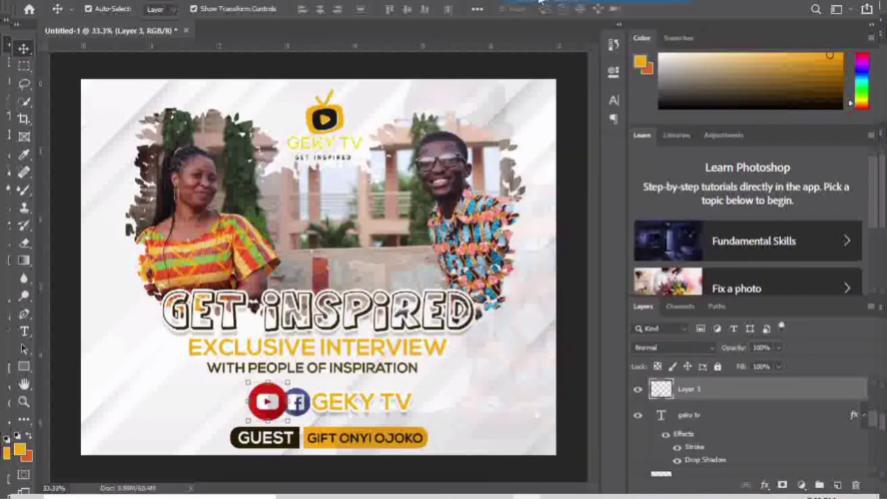
{"action": "double_click", "coordinate": [762, 389]}
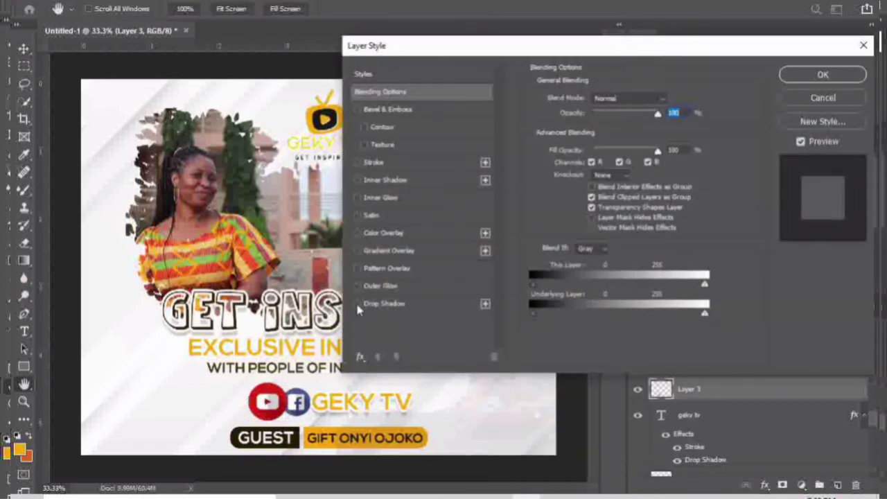
{"action": "left_click", "coordinate": [358, 305]}
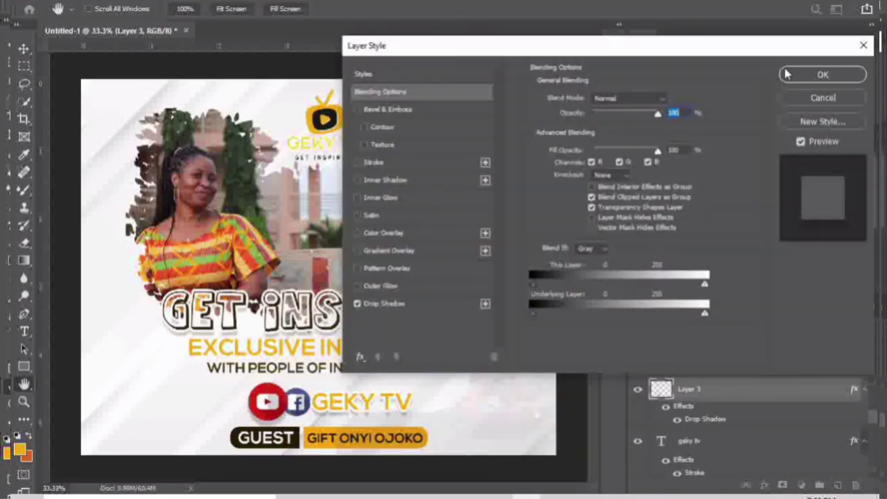
{"action": "left_click", "coordinate": [822, 74]}
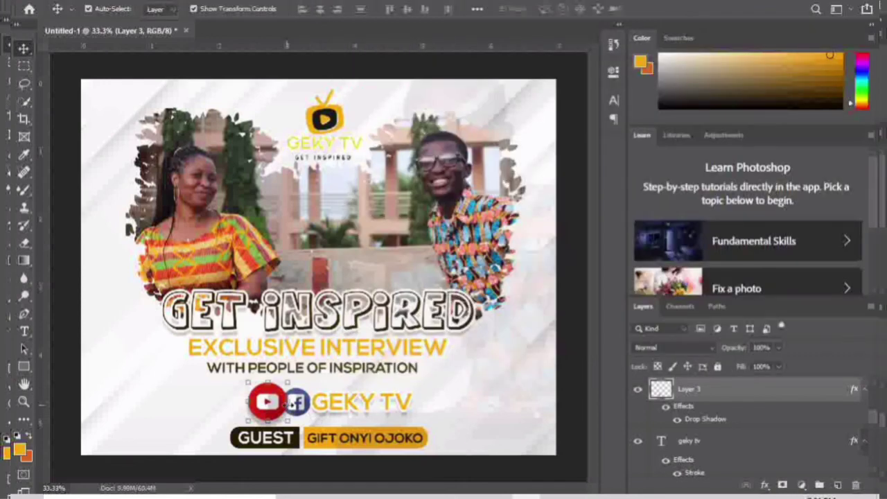
- Apply a drop shadow to the blue Facebook icon layer using the existing shadow settings
{"action": "left_click", "coordinate": [448, 419]}
{"action": "left_click", "coordinate": [299, 408]}
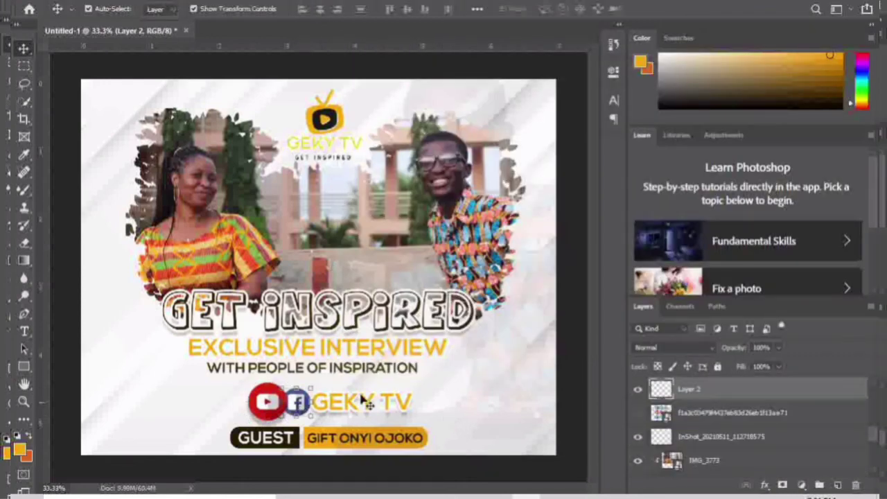
{"action": "right_click", "coordinate": [729, 398]}
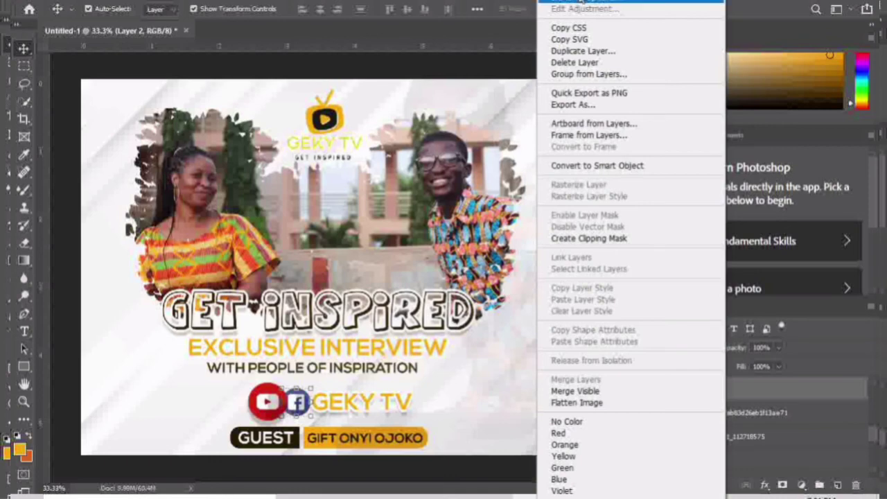
{"action": "left_click", "coordinate": [581, 3]}
{"action": "left_click", "coordinate": [358, 303]}
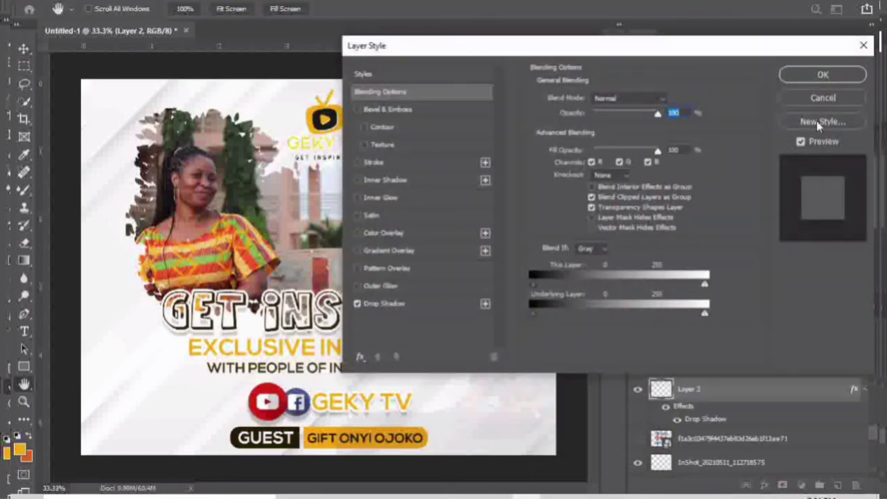
{"action": "left_click", "coordinate": [815, 74]}
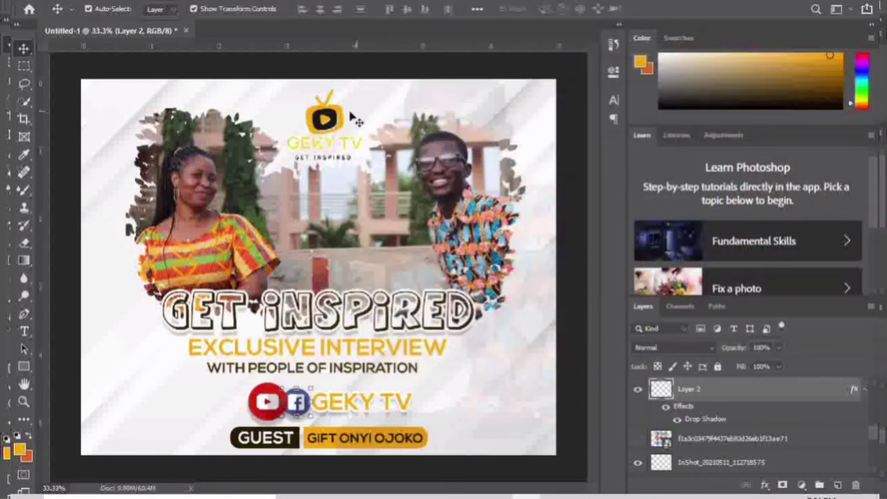
- Enable a drop shadow on the GEKY TV logo layer at the head of the flyer
{"action": "left_click", "coordinate": [341, 125]}
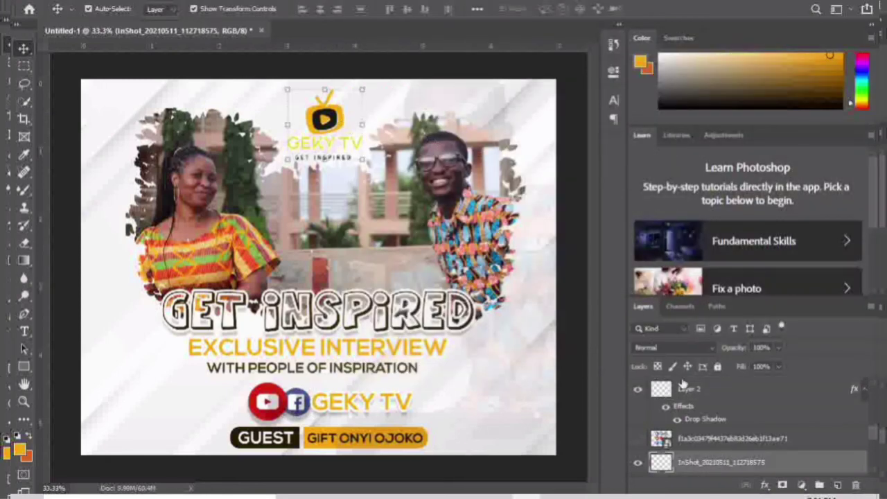
{"action": "right_click", "coordinate": [732, 466]}
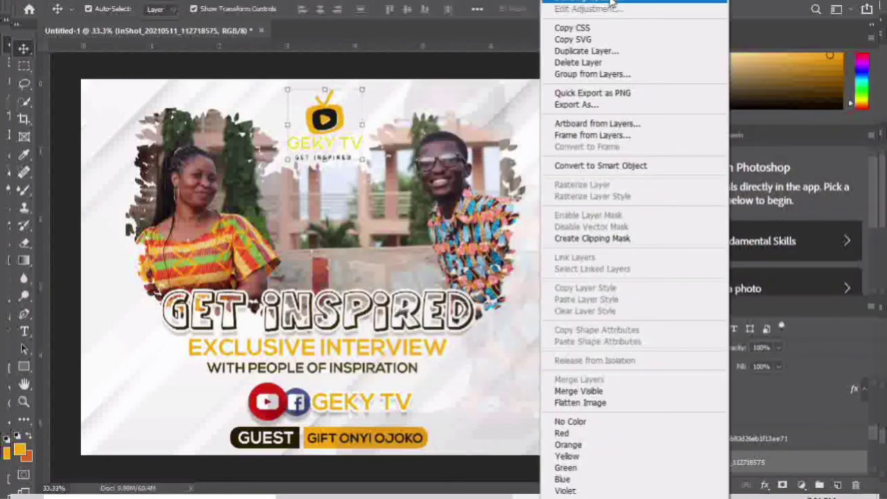
{"action": "key", "text": "Escape"}
{"action": "key", "text": "h"}
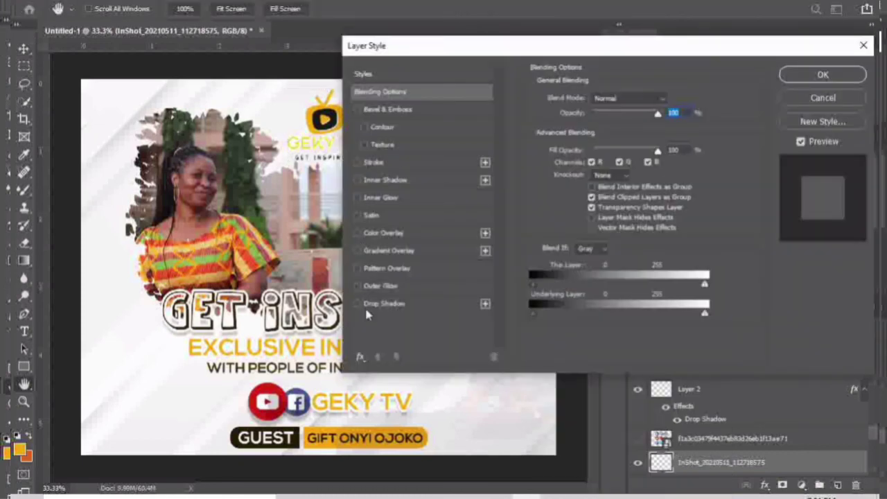
{"action": "left_click", "coordinate": [358, 304]}
- Try a stroke effect on the GEKY TV logo and remove it
{"action": "left_click", "coordinate": [358, 163]}
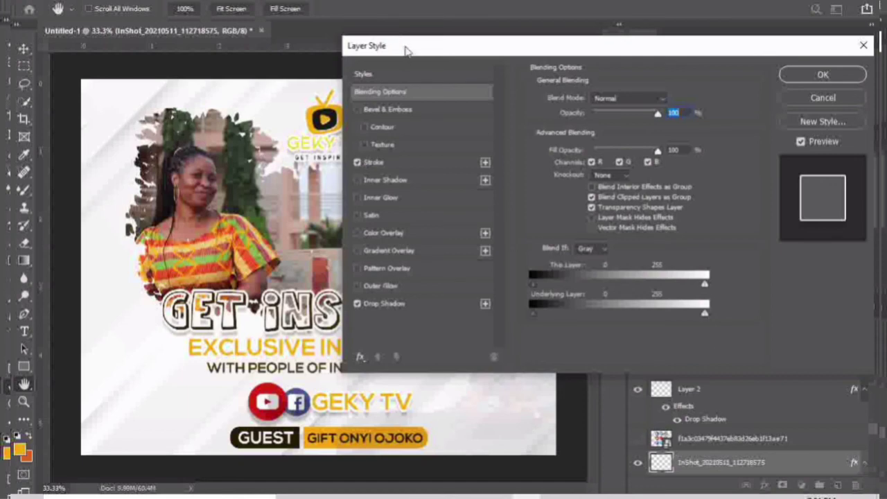
{"action": "left_click_drag", "start_coordinate": [411, 53], "coordinate": [508, 36]}
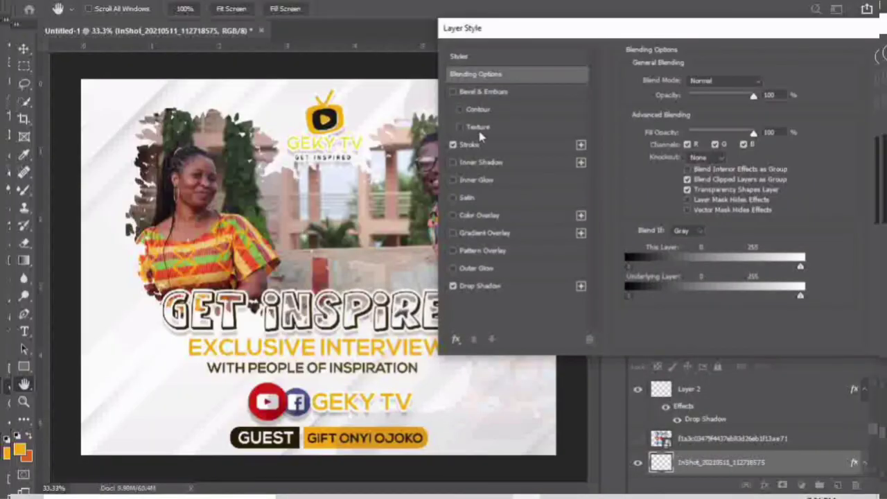
{"action": "left_click", "coordinate": [453, 144]}
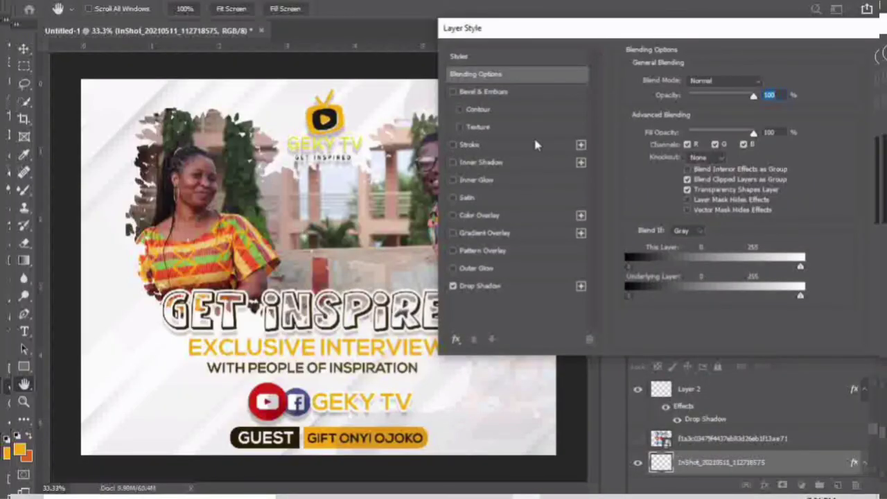
- Reduce the logo's drop shadow distance to about 10 px and apply the layer style
{"action": "left_click", "coordinate": [493, 289]}
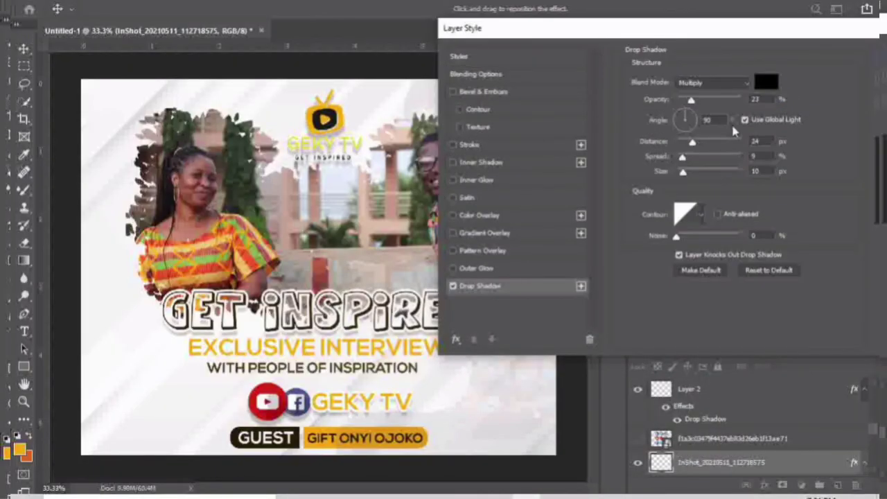
{"action": "left_click", "coordinate": [684, 142]}
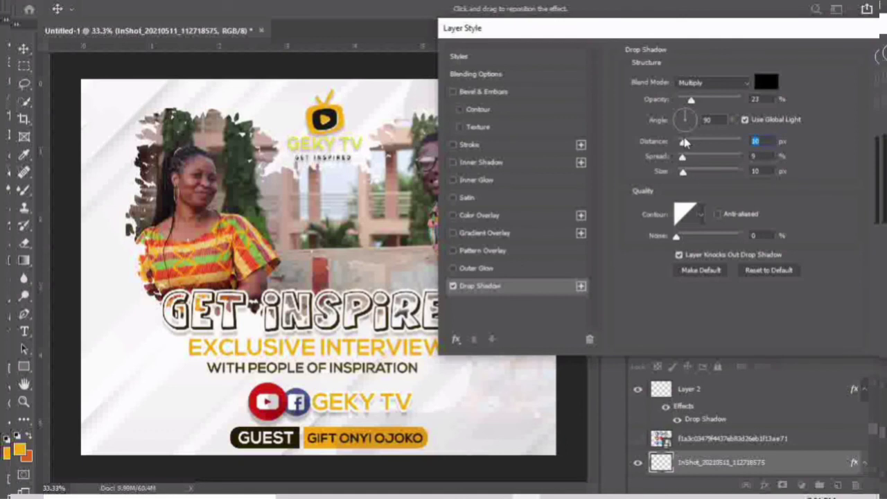
{"action": "left_click_drag", "start_coordinate": [684, 142], "coordinate": [685, 142]}
{"action": "left_click", "coordinate": [881, 52]}
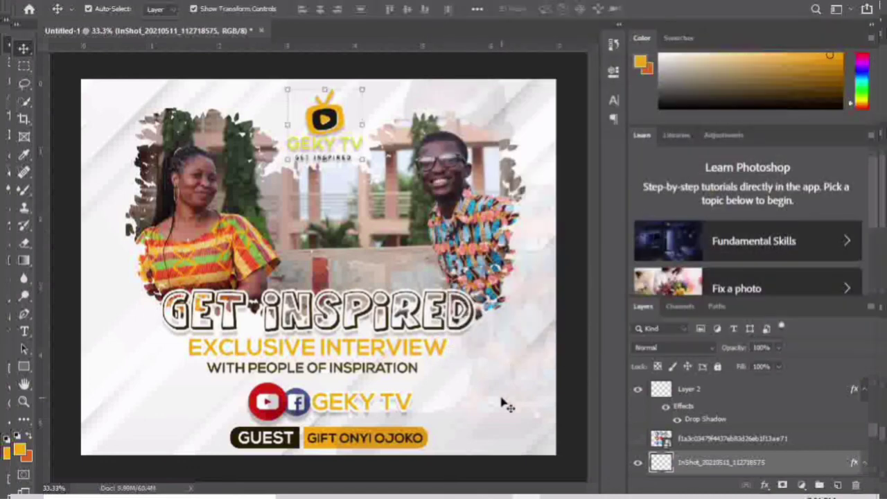
- Nudge the GEKY TV logo slightly upward above the photo and select the background layer
{"action": "key", "text": "shift+Up"}
{"action": "key", "text": "shift+Up"}
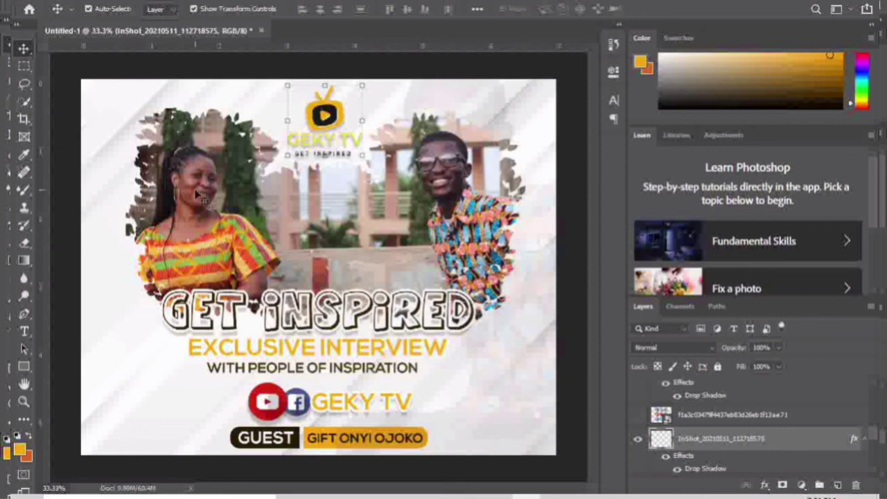
{"action": "left_click", "coordinate": [129, 144]}
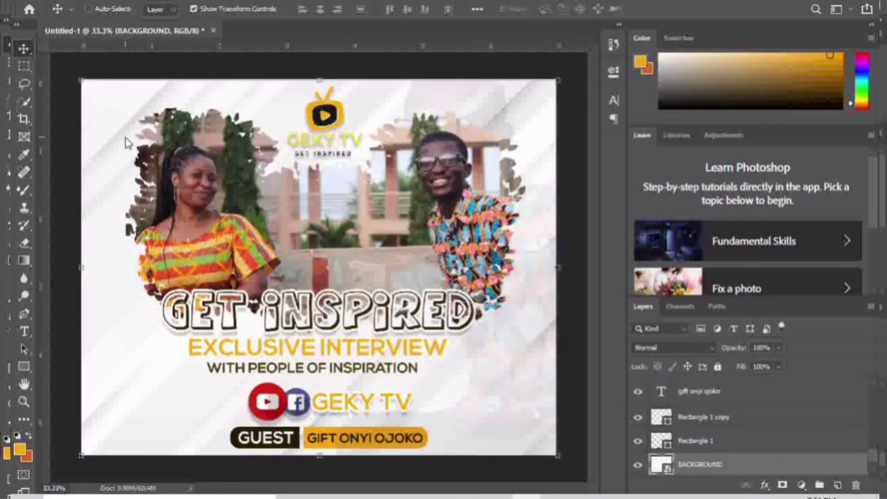
- Start saving the flyer to the Desktop with the file name "get inspired"
{"action": "key", "text": "ctrl+s"}
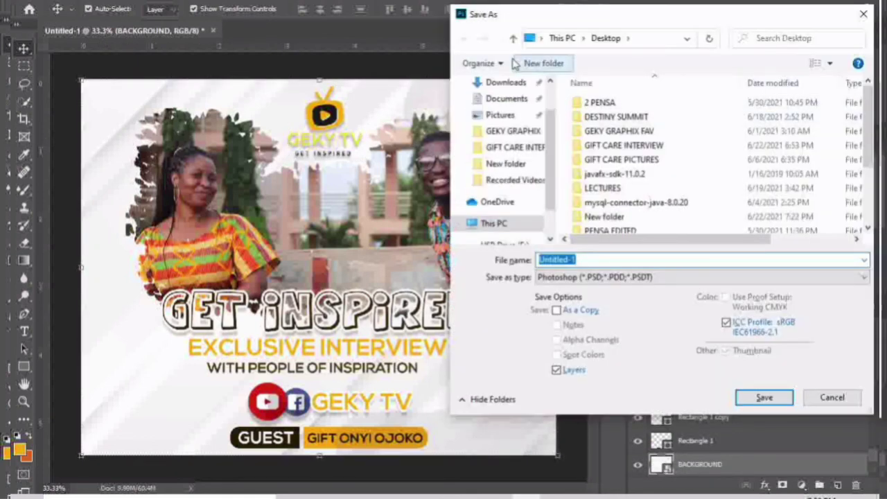
{"action": "scroll", "coordinate": [548, 100], "scroll_direction": "up", "scroll_amount": 1}
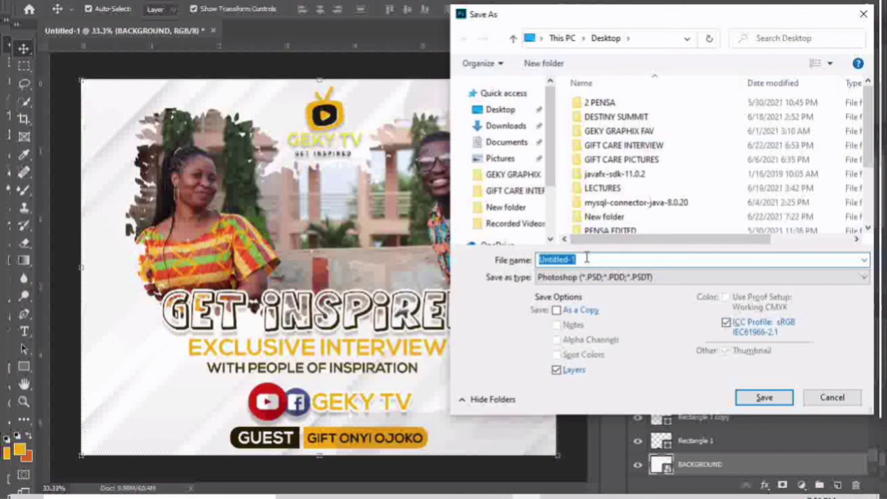
{"action": "type", "text": "get"}
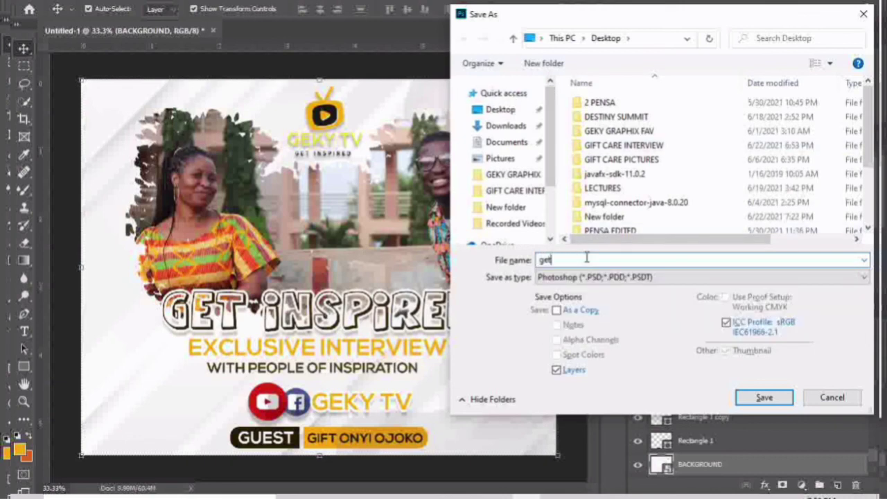
{"action": "type", "text": " inpired"}
{"action": "left_click", "coordinate": [560, 260]}
{"action": "type", "text": "s"}
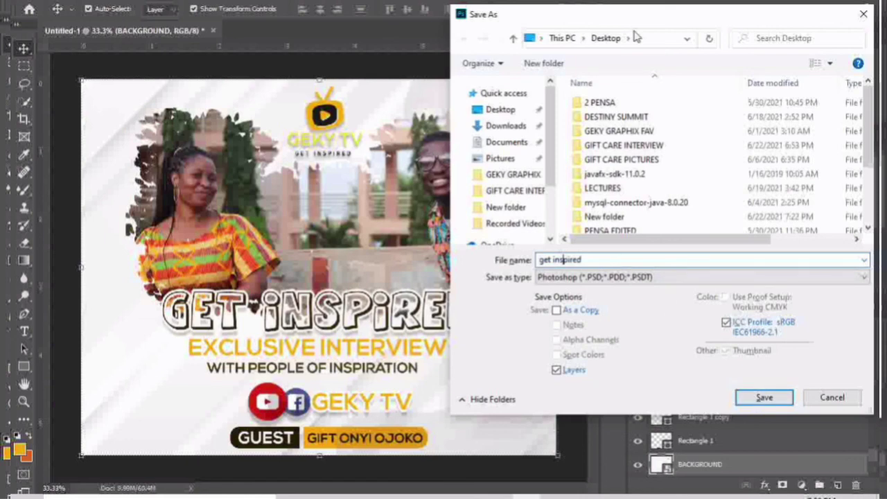
- Choose JPEG as the file type and save the flyer at Maximum quality 12 with the Baseline ("Standard") format
{"action": "left_click_drag", "start_coordinate": [644, 23], "coordinate": [408, 8]}
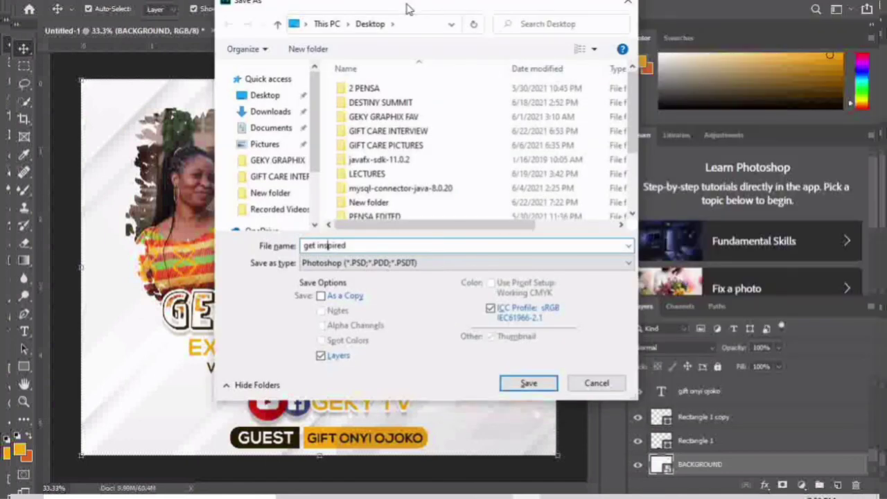
{"action": "left_click", "coordinate": [386, 263]}
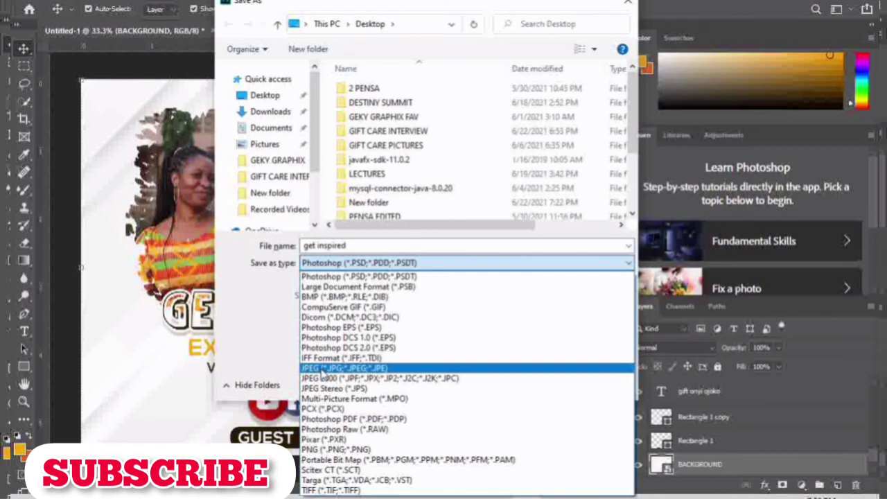
{"action": "left_click", "coordinate": [321, 371]}
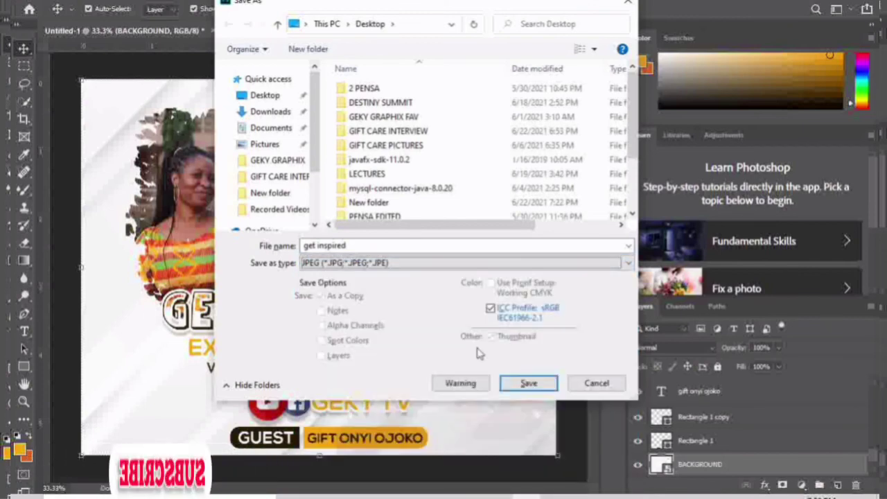
{"action": "left_click", "coordinate": [528, 384]}
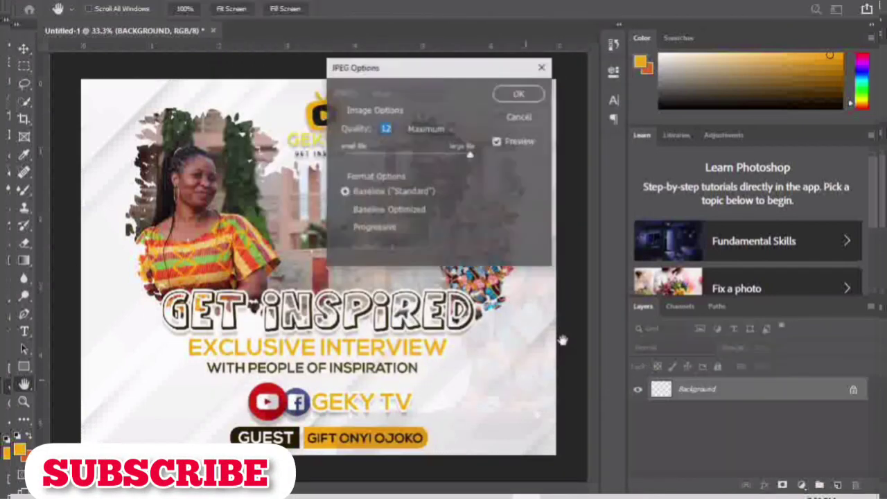
{"action": "left_click", "coordinate": [519, 95]}
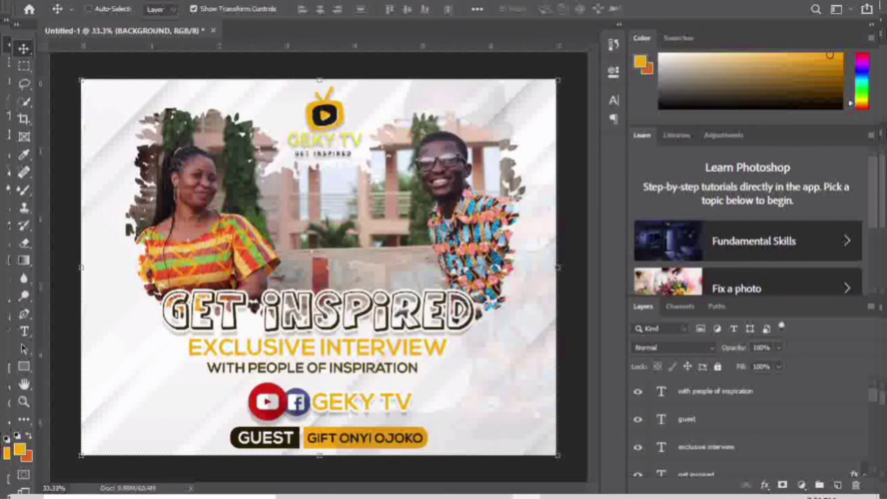
- Save the layered flyer to the Desktop as a Photoshop PSD file named "get inspired"
{"action": "key", "text": "ctrl+shift+s"}
{"action": "left_click", "coordinate": [327, 263]}
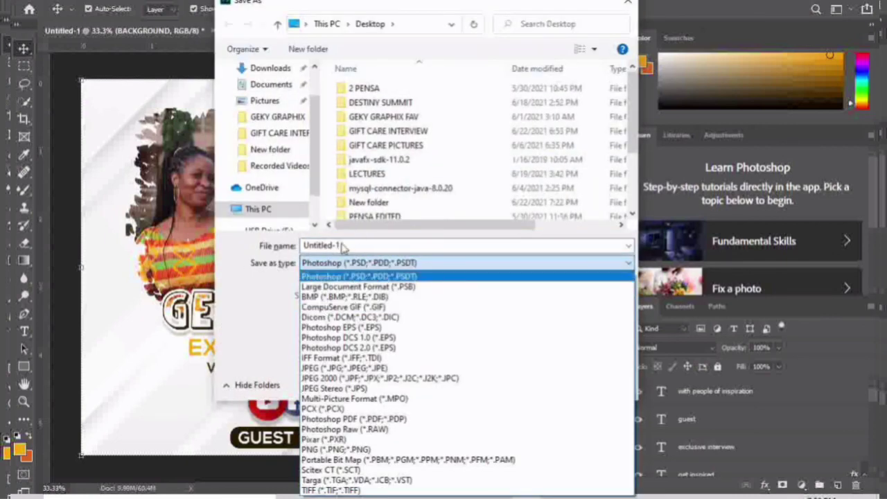
{"action": "left_click", "coordinate": [345, 246]}
{"action": "double_click", "coordinate": [326, 247]}
{"action": "type", "text": "get inpri"}
{"action": "key", "text": "BackSpace"}
{"action": "type", "text": "spired"}
{"action": "key", "text": "Return"}
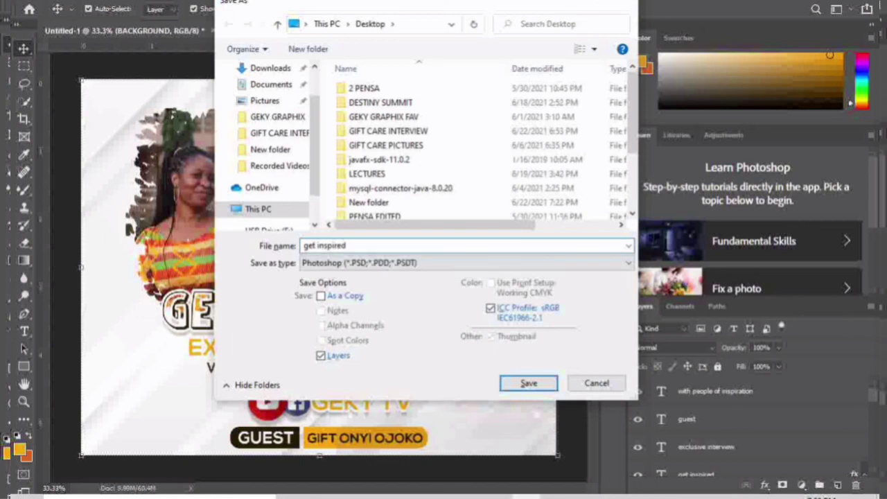
{"action": "left_click", "coordinate": [596, 121]}
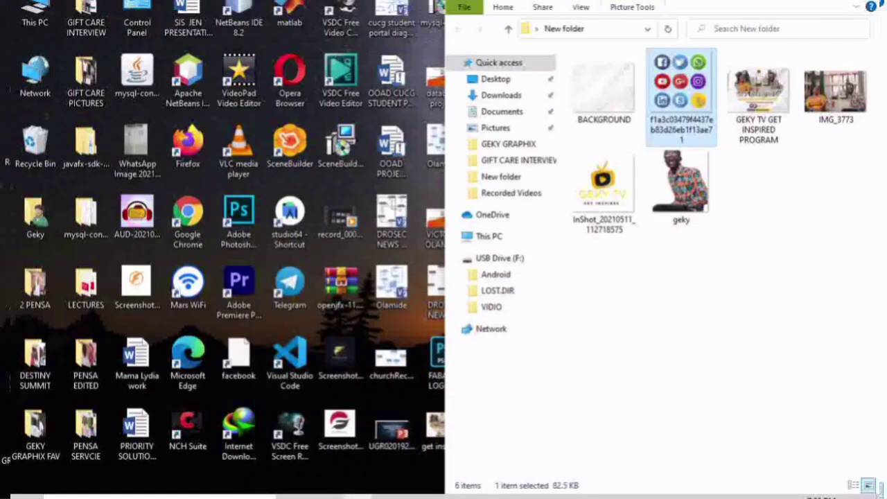
- Show the desktop and open the exported "get inspired" JPEG in the photo viewer to check the finished flyer
{"action": "key", "text": "super+d"}
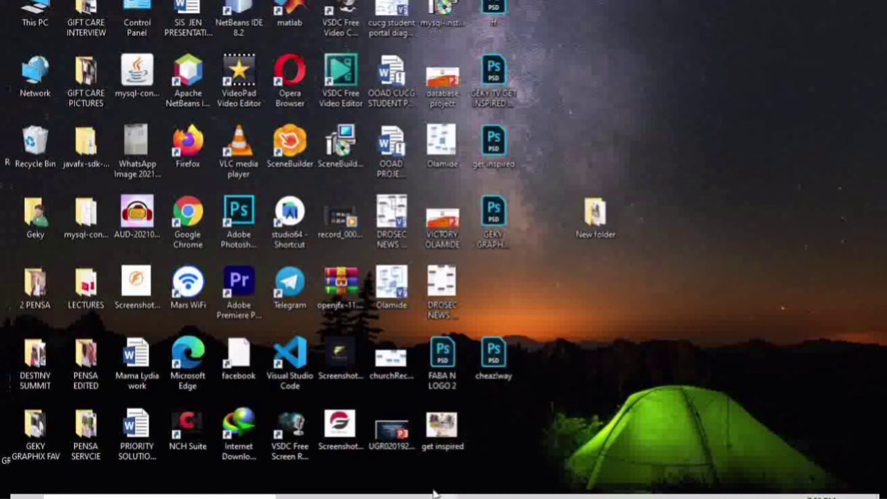
{"action": "left_click", "coordinate": [436, 434]}
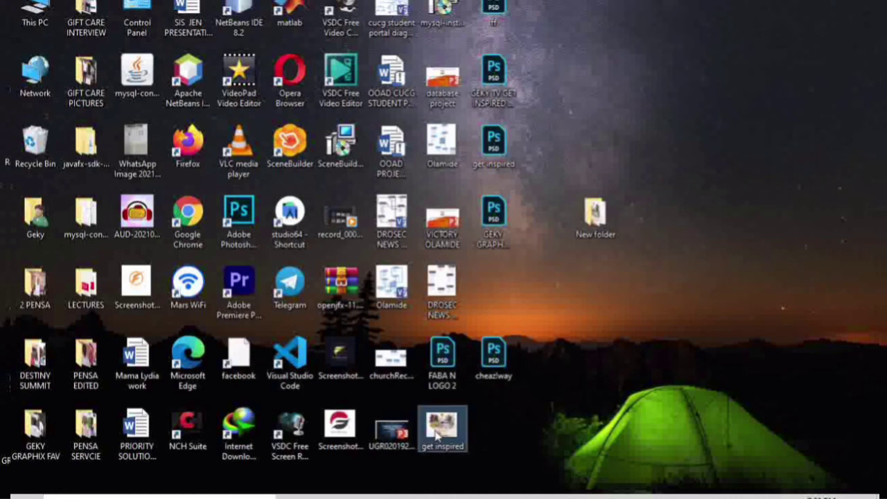
{"action": "double_click", "coordinate": [436, 433]}
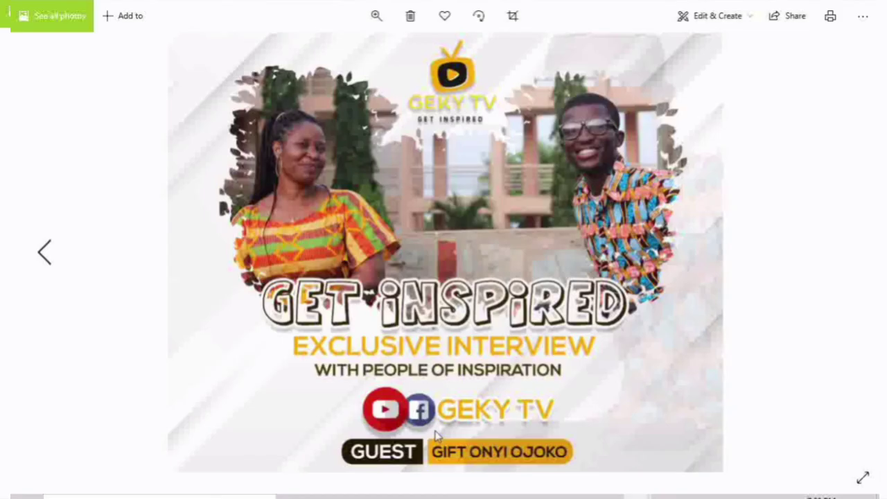